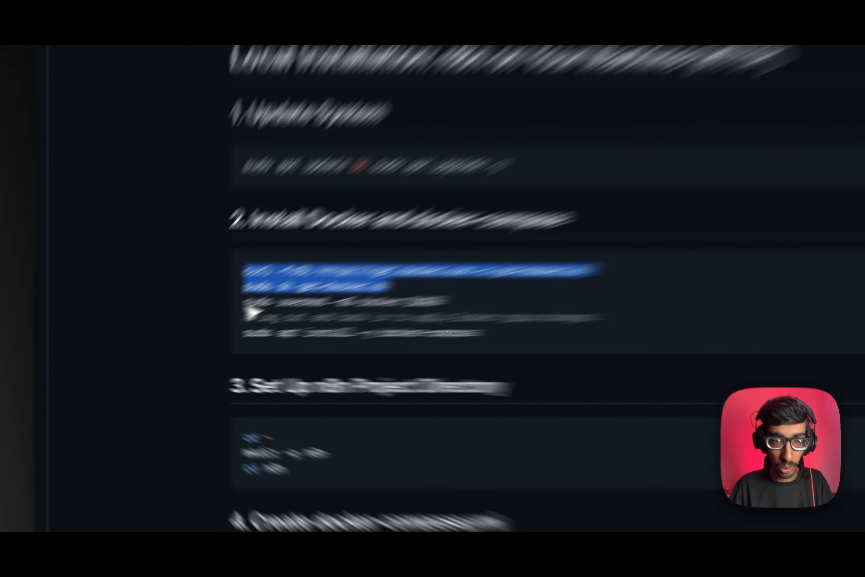
Highlight the 'sudo usermod -aG docker $USER' line in the setup guide.
drag(187, 328, 244, 329)
drag(525, 259, 718, 260)
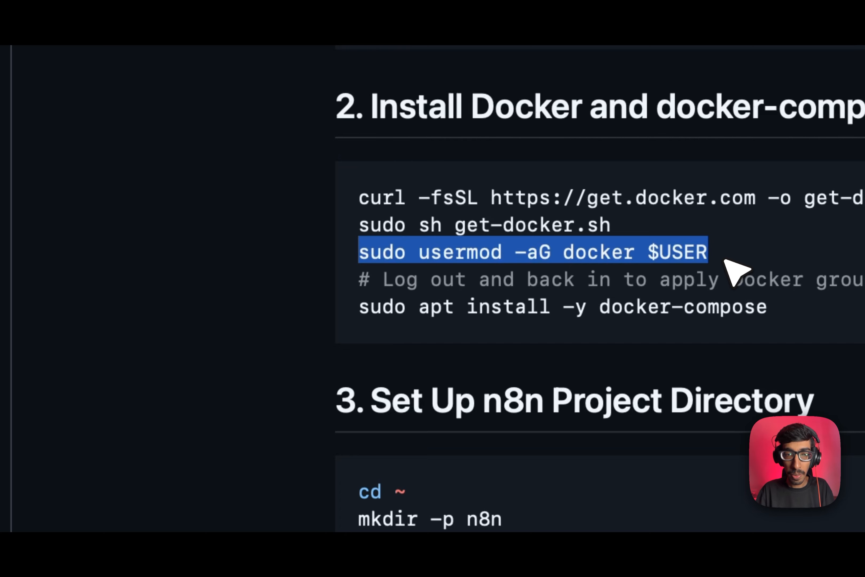
click(723, 254)
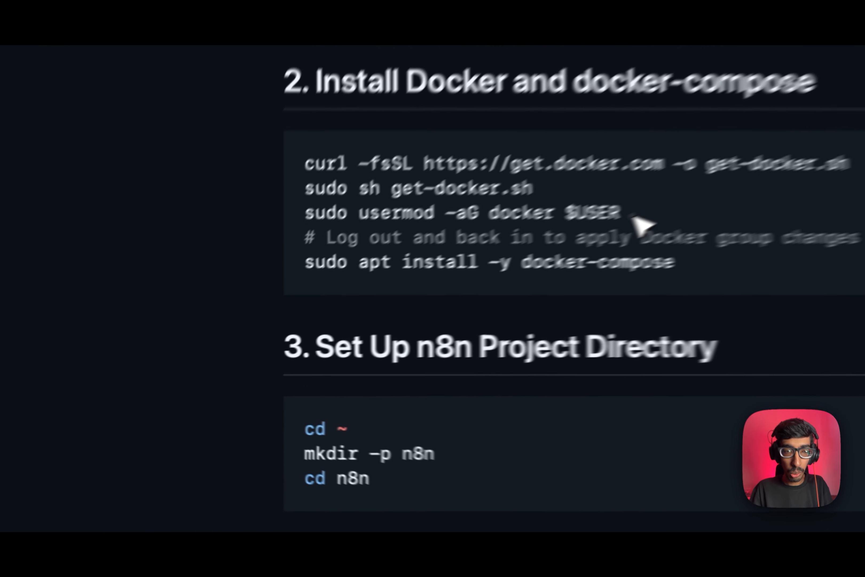
drag(314, 329, 185, 330)
click(575, 276)
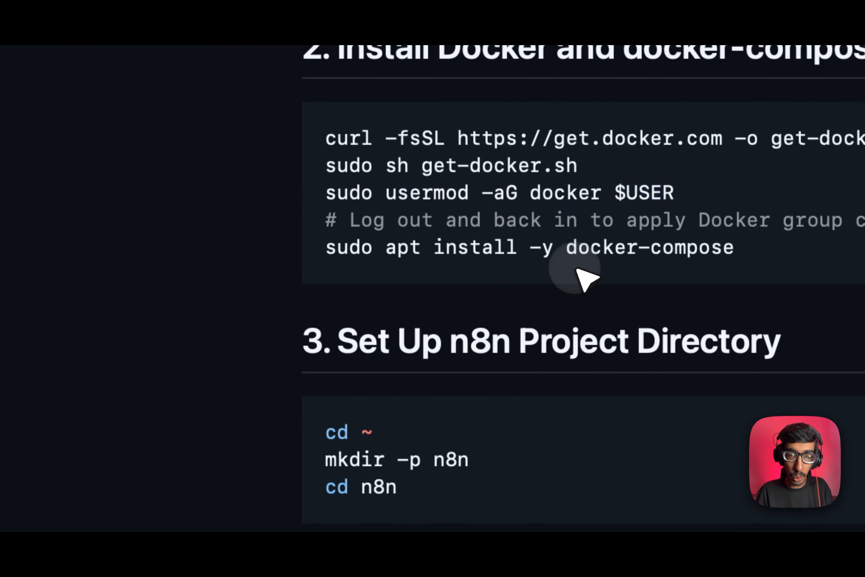
Copy 'sudo apt install -y docker-compose' from the guide and run it in the VM terminal.
drag(309, 208, 318, 199)
key(super+c)
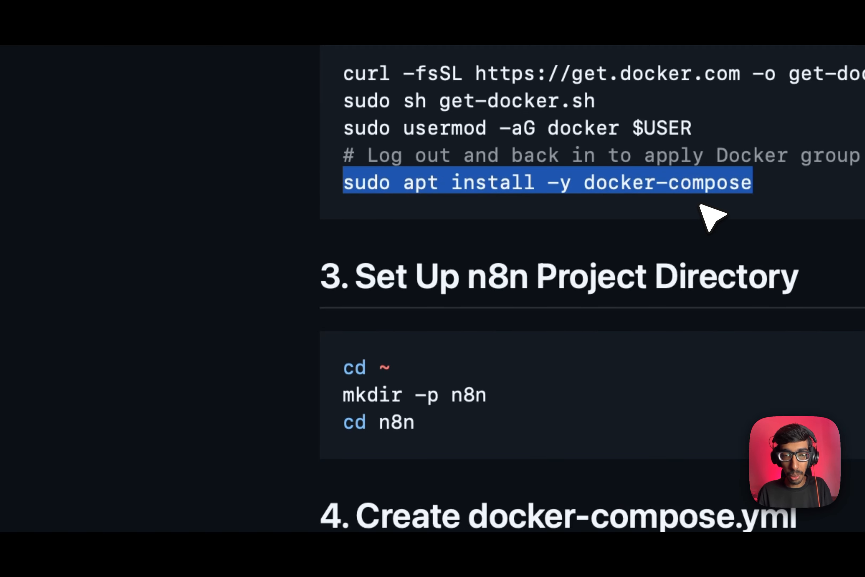
key(ctrl+Left)
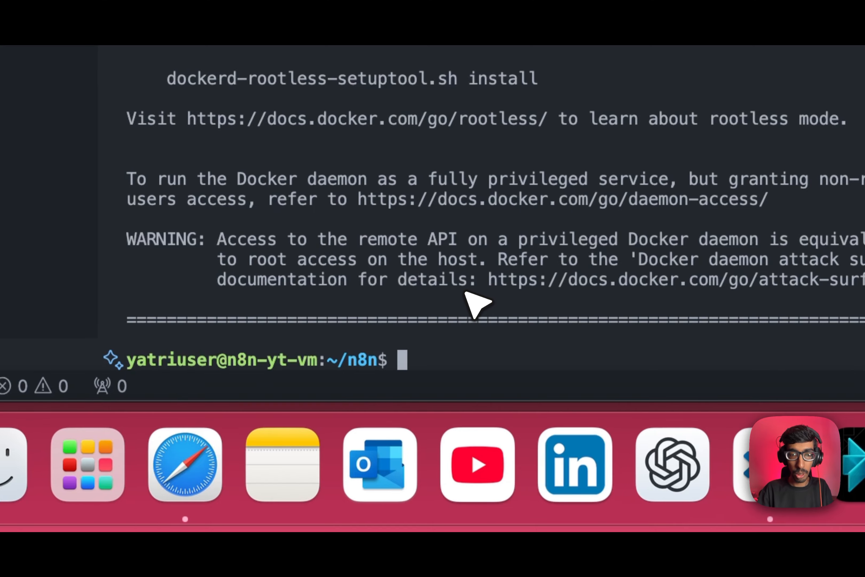
key(super+v)
key(Return)
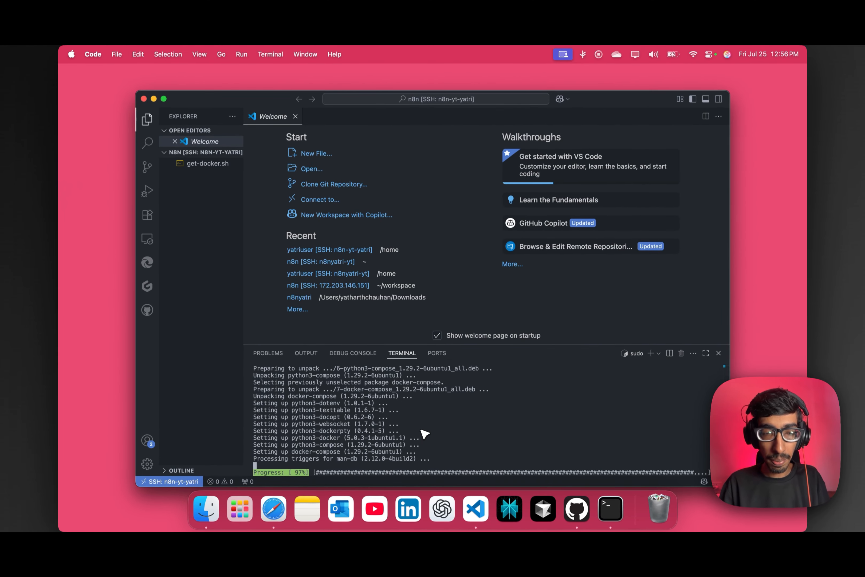
Scroll further down the setup guide, then return to the VM terminal in the ~/n8n directory.
key(ctrl+Right)
scroll(381, 357, down, 4)
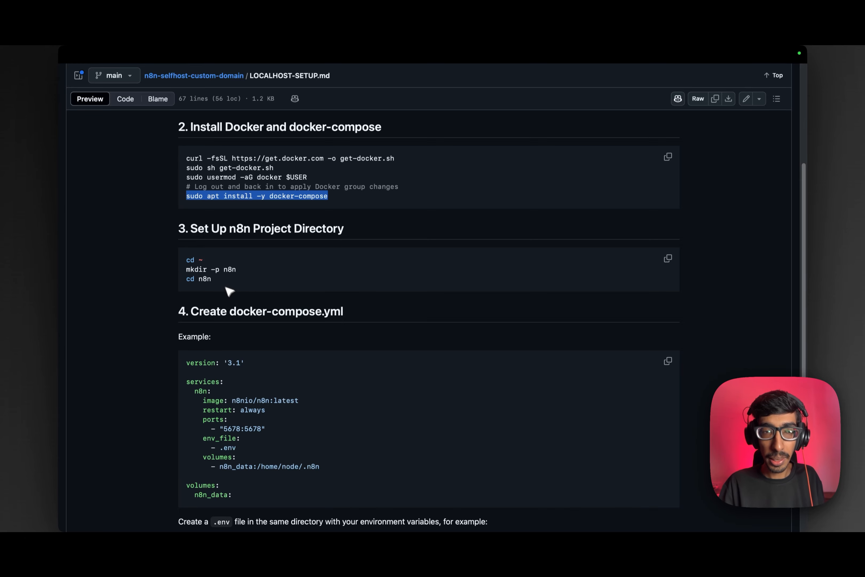
scroll(250, 300, down, 1)
scroll(252, 260, down, 5)
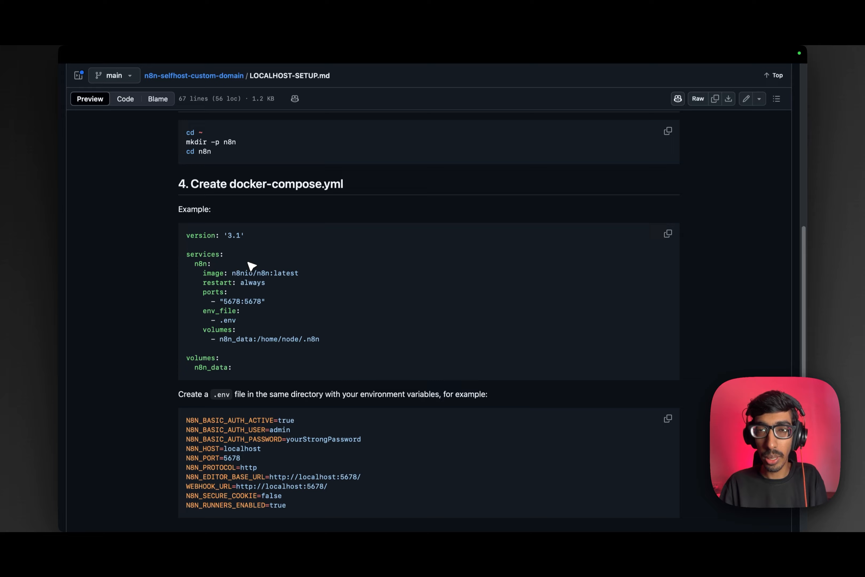
scroll(251, 265, down, 1)
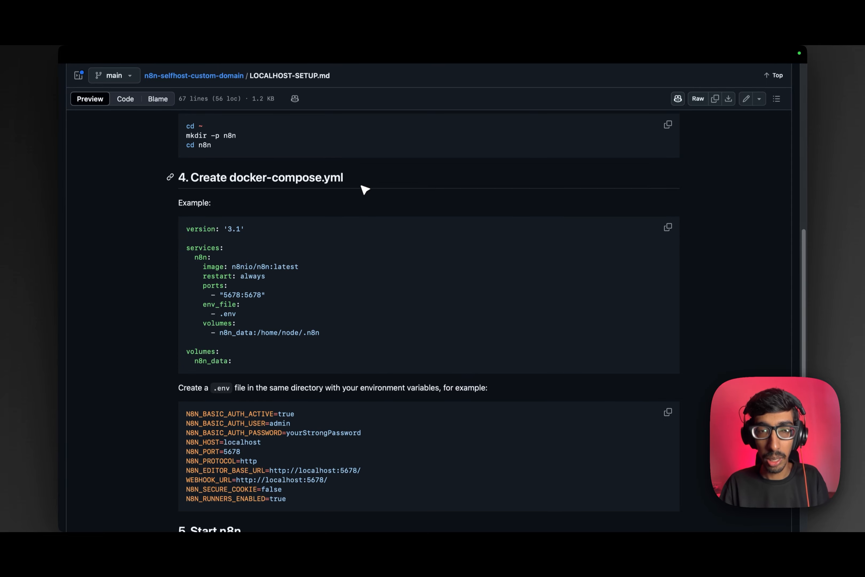
key(ctrl+Left)
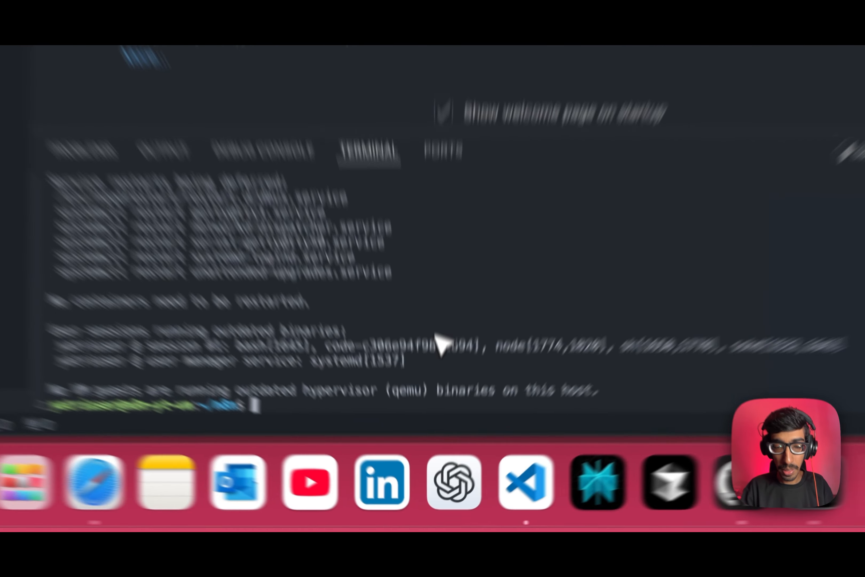
Run 'sudo systemctl status docker' in a fresh terminal and confirm docker.service is active (running).
text(sudo docker systemctl status)
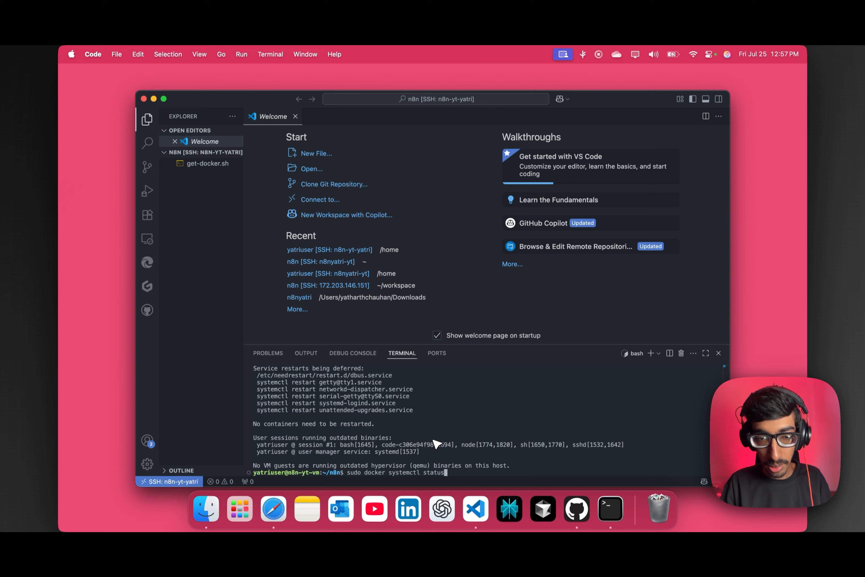
key(Return)
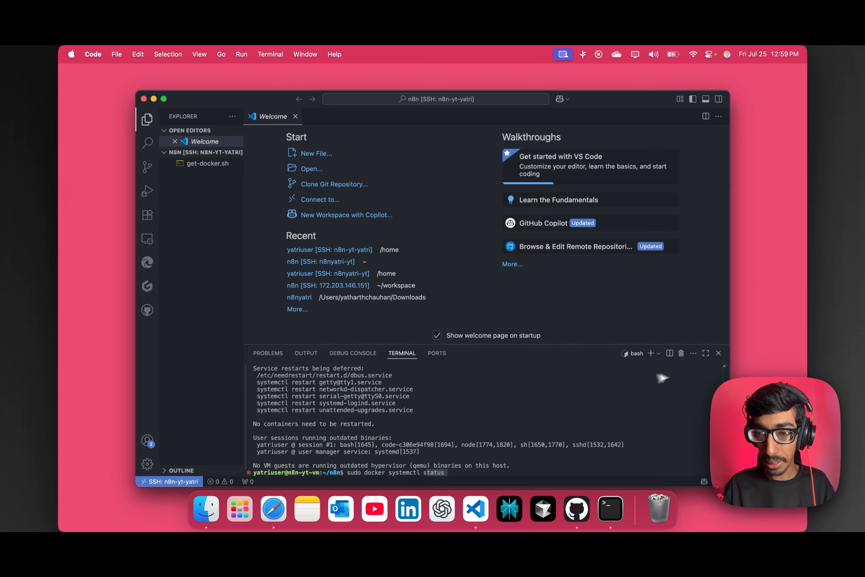
click(651, 353)
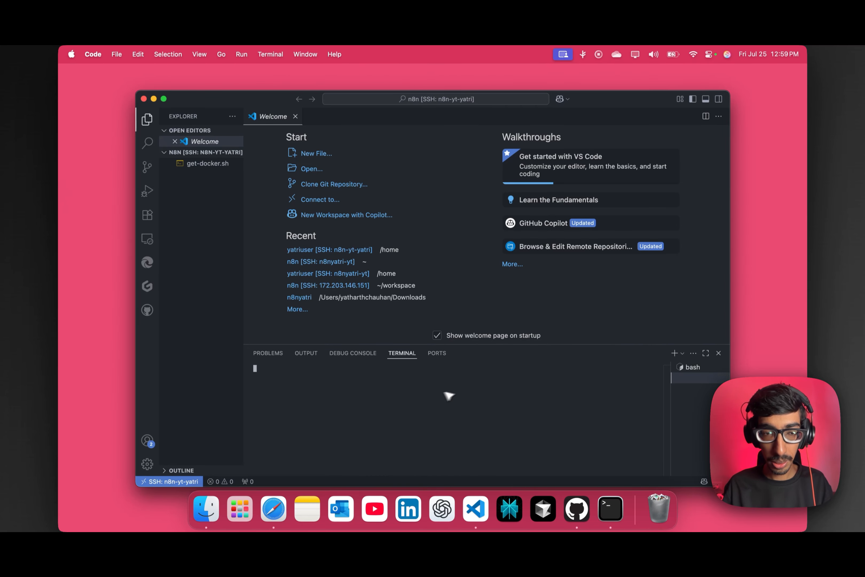
text(s)
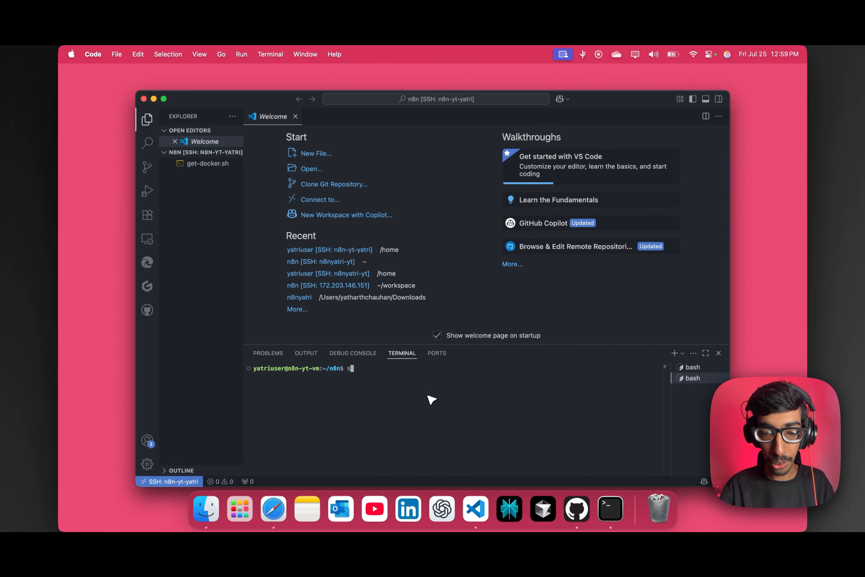
text(udo s)
text(ys)
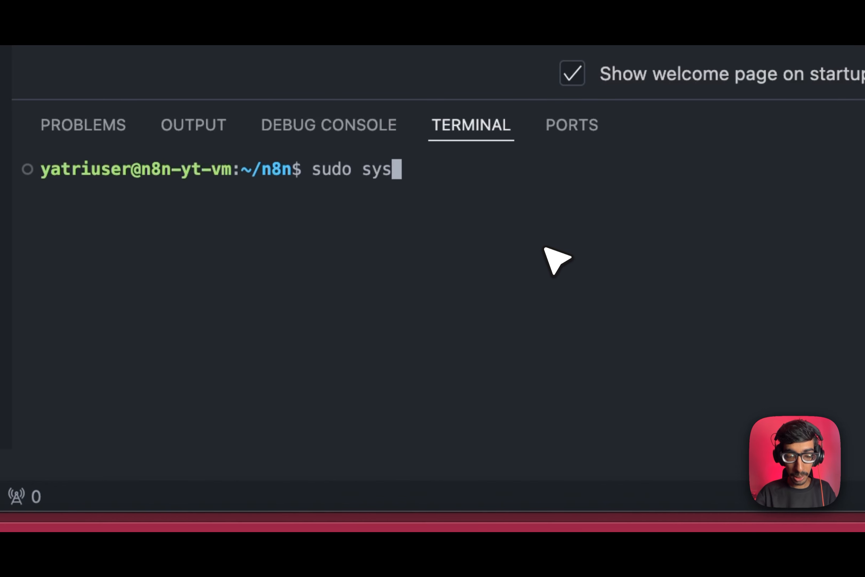
text(temctl status)
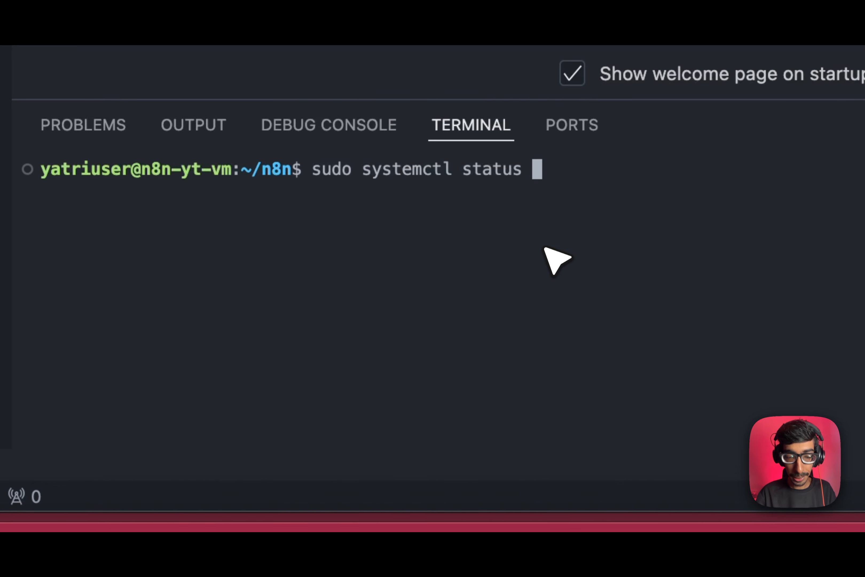
text( docker)
key(Return)
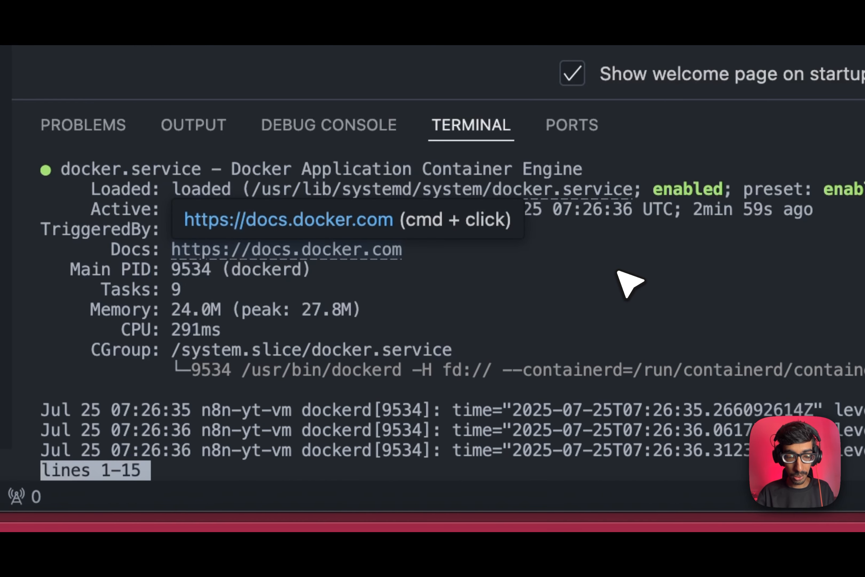
key(q)
key(super+Tab)
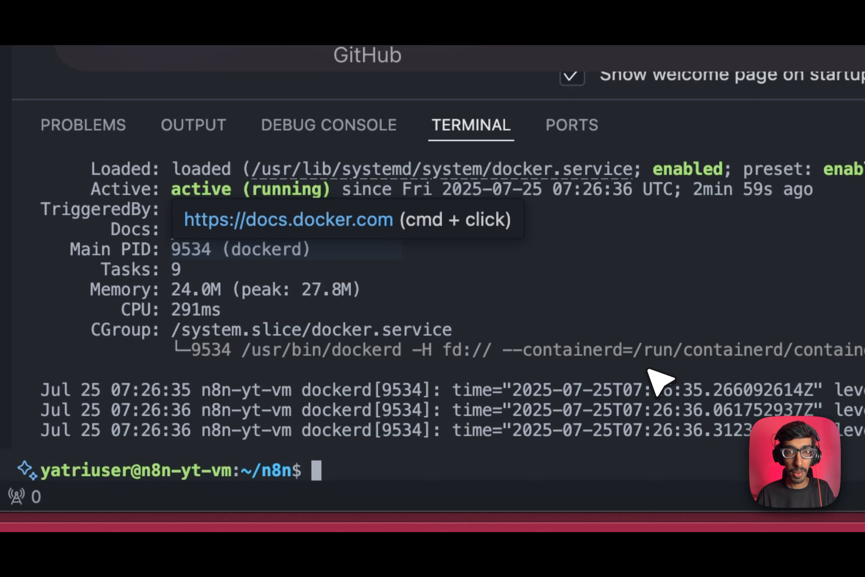
scroll(482, 212, up, 10)
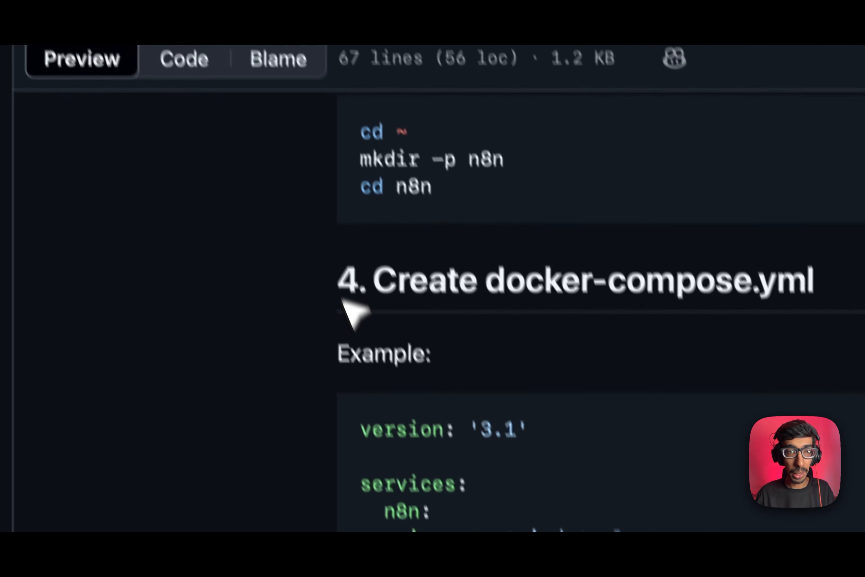
Create a new file named docker-compose.yml in the n8n folder, using the name copied from the guide.
drag(726, 387, 407, 389)
key(super+c)
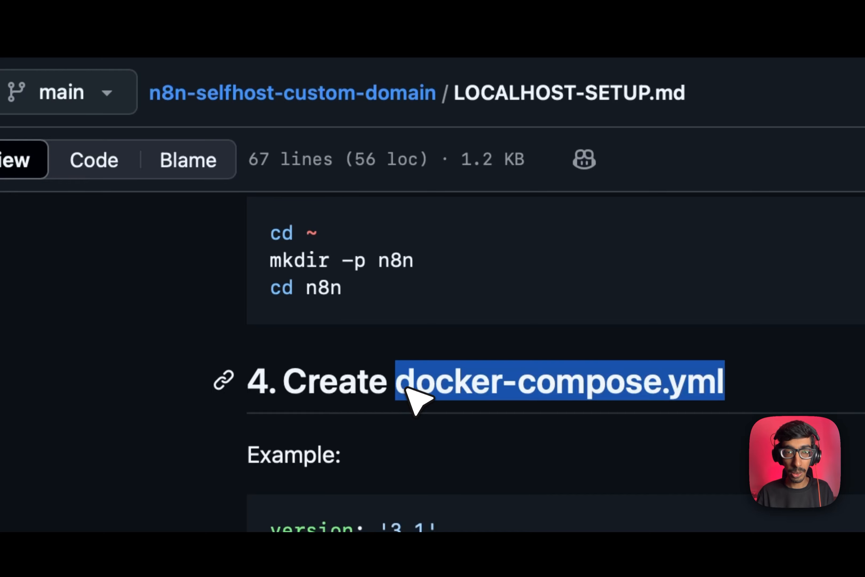
key(super+Tab)
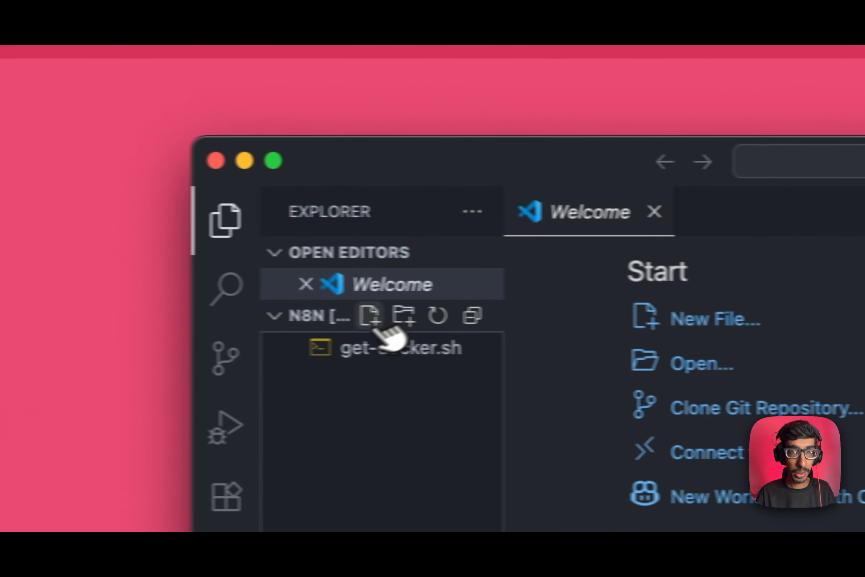
click(372, 320)
key(super+v)
key(Return)
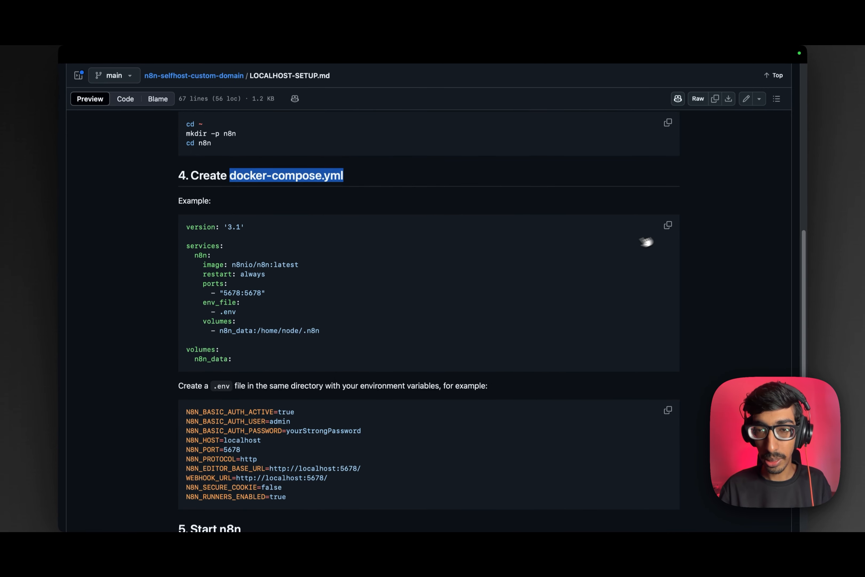
Paste the guide's compose configuration (n8nio/n8n:latest, ports 5678:5678, n8n_data volume) into docker-compose.yml.
click(666, 226)
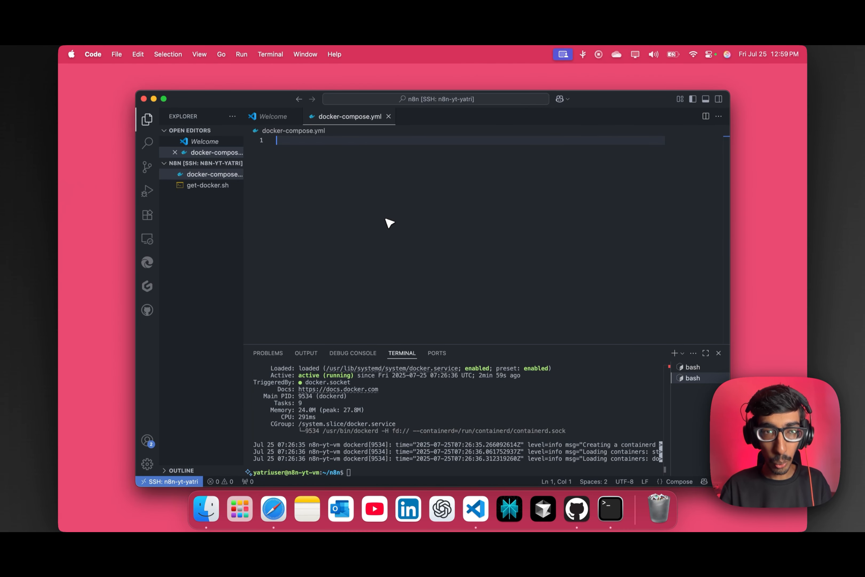
key(super+v)
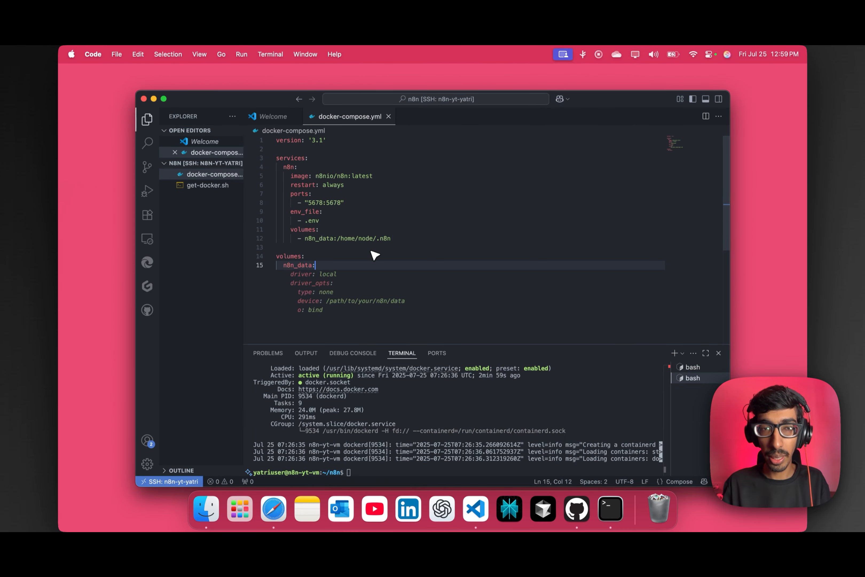
click(431, 206)
click(349, 292)
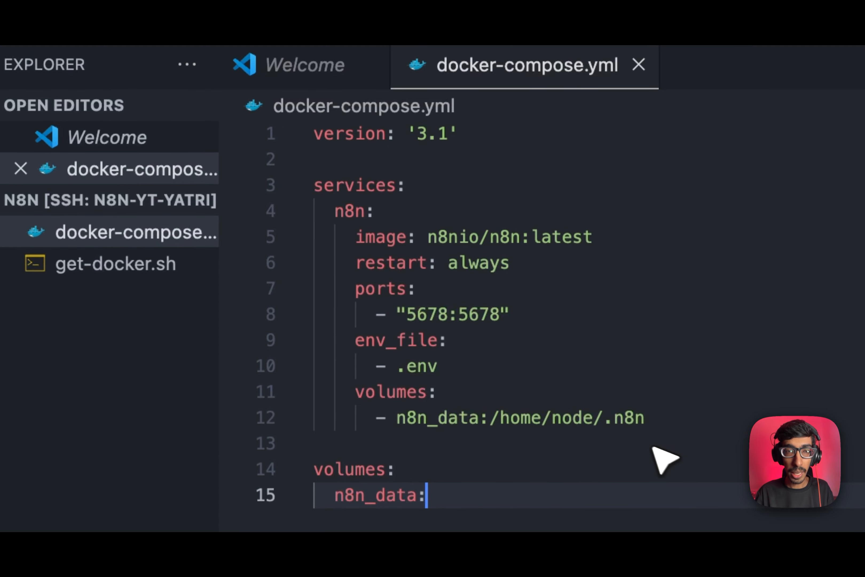
key(shift+Up)
drag(455, 486, 297, 131)
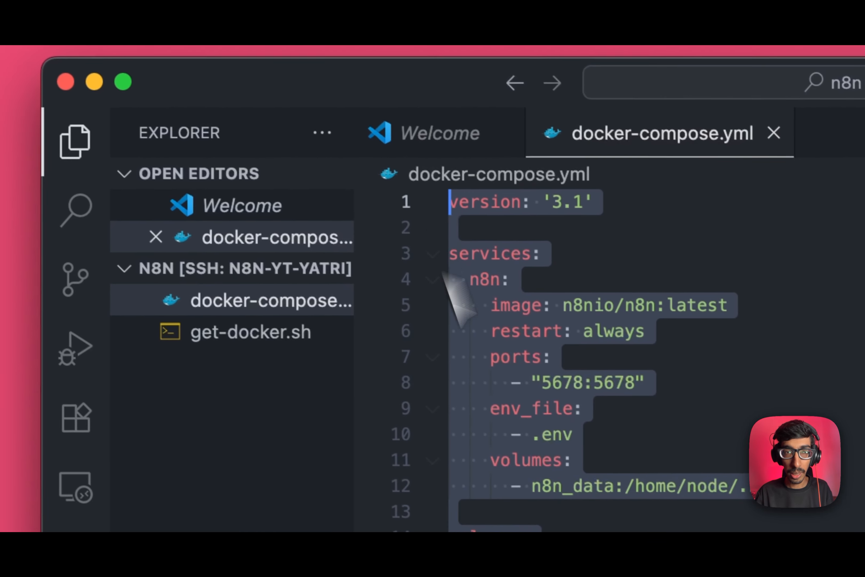
click(364, 373)
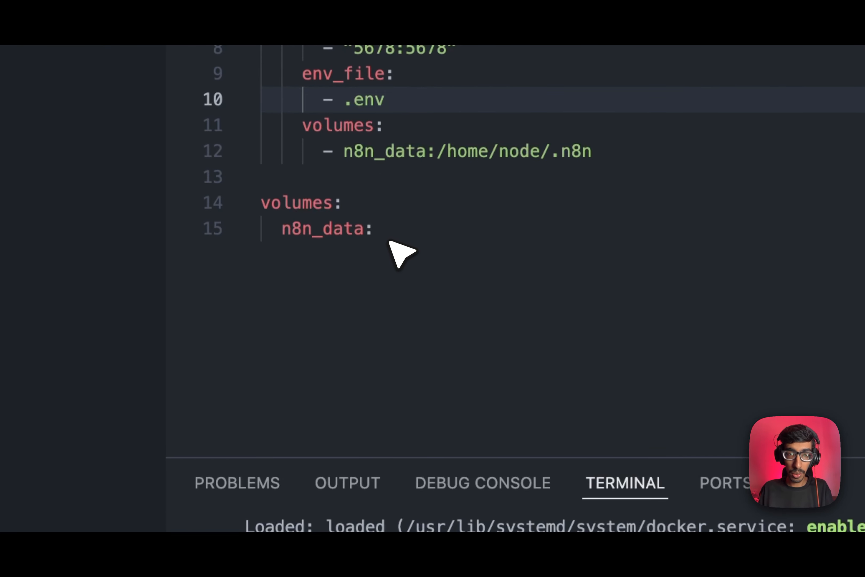
Copy the guide's example environment variables and create a new .env file in the n8n folder.
key(super+Tab)
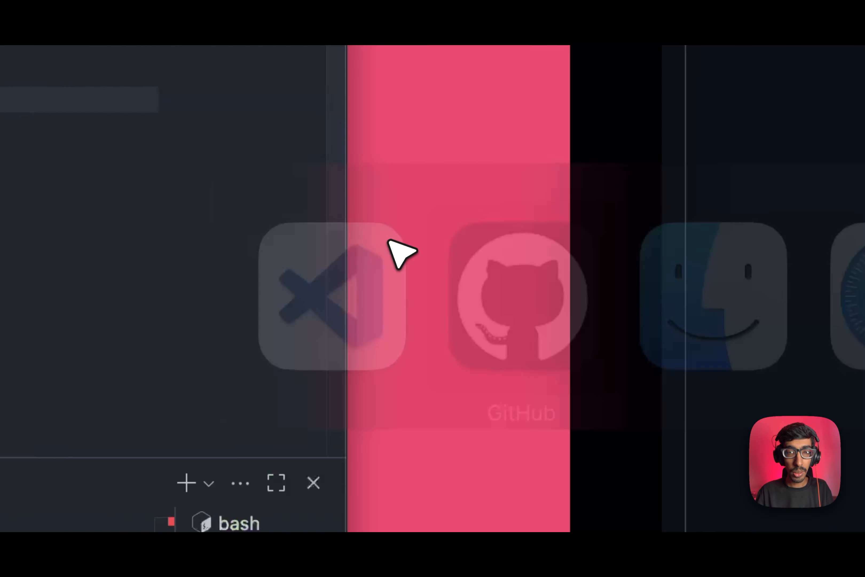
scroll(513, 276, down, 6)
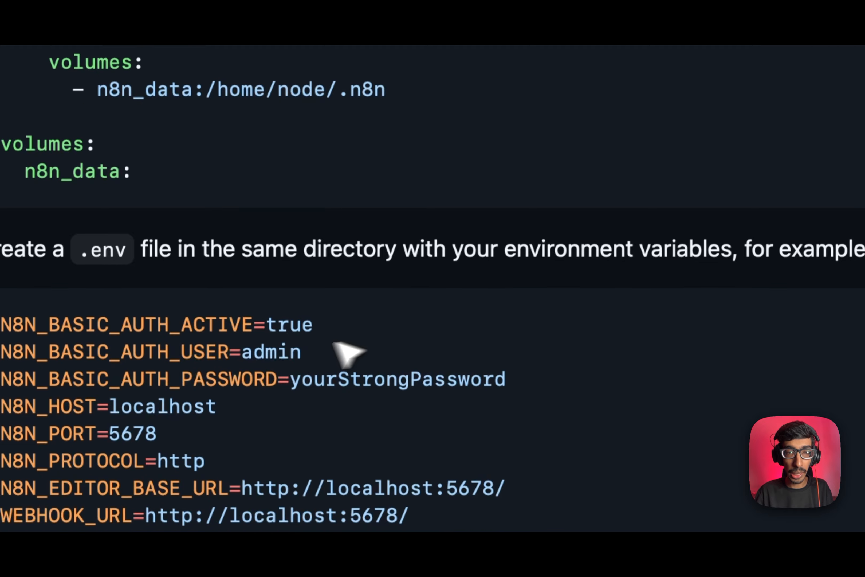
click(528, 241)
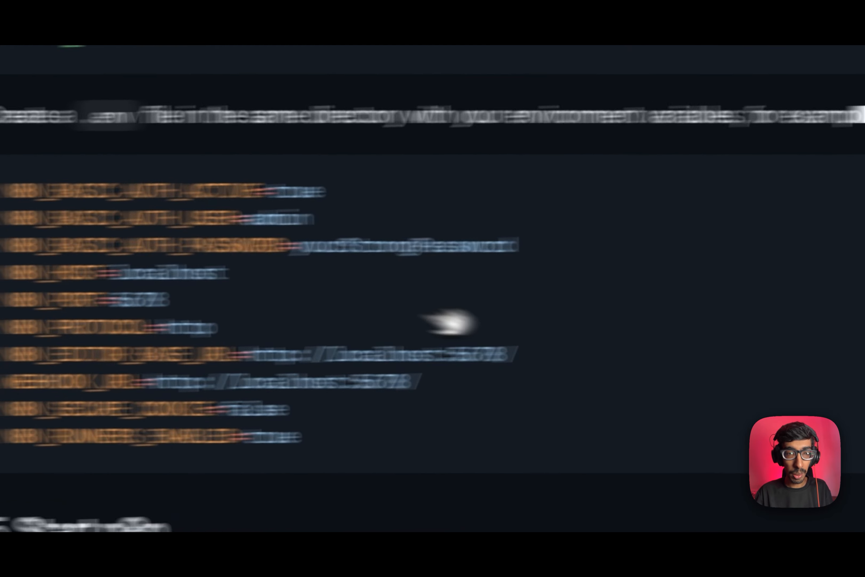
key(super+Tab)
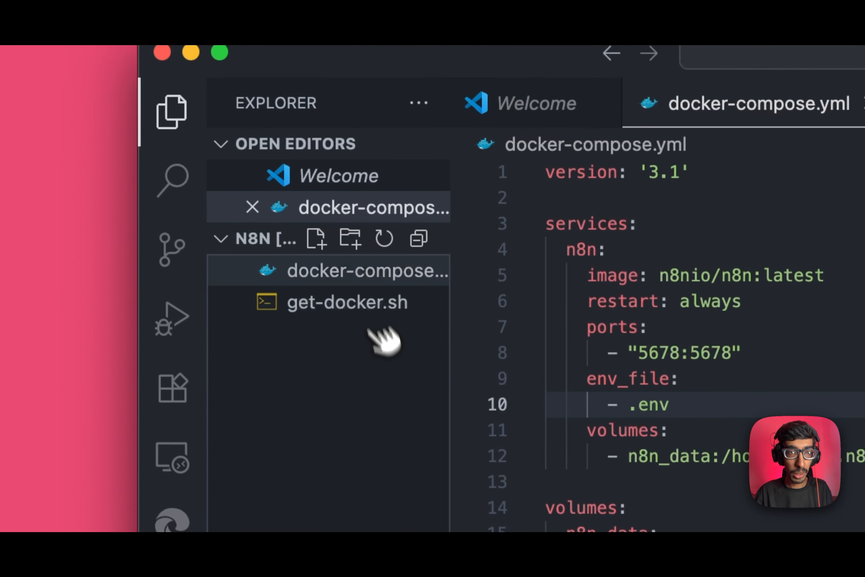
click(328, 243)
text(.e)
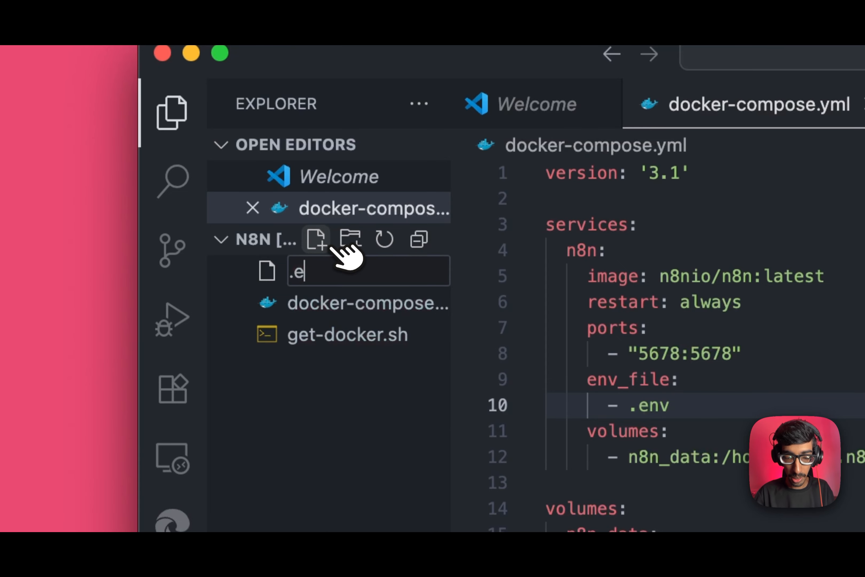
key(Escape)
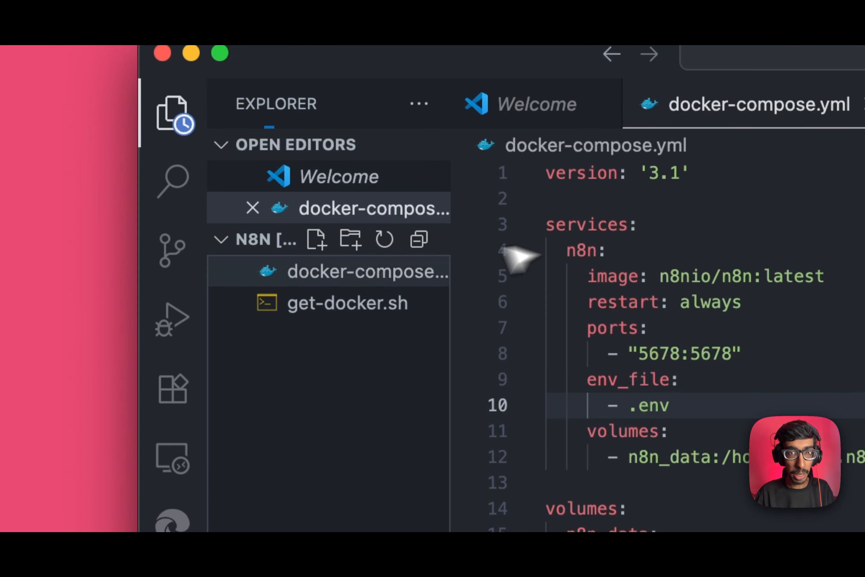
Paste the ten n8n variables into .env, replace the placeholder basic-auth password, and save.
key(super+v)
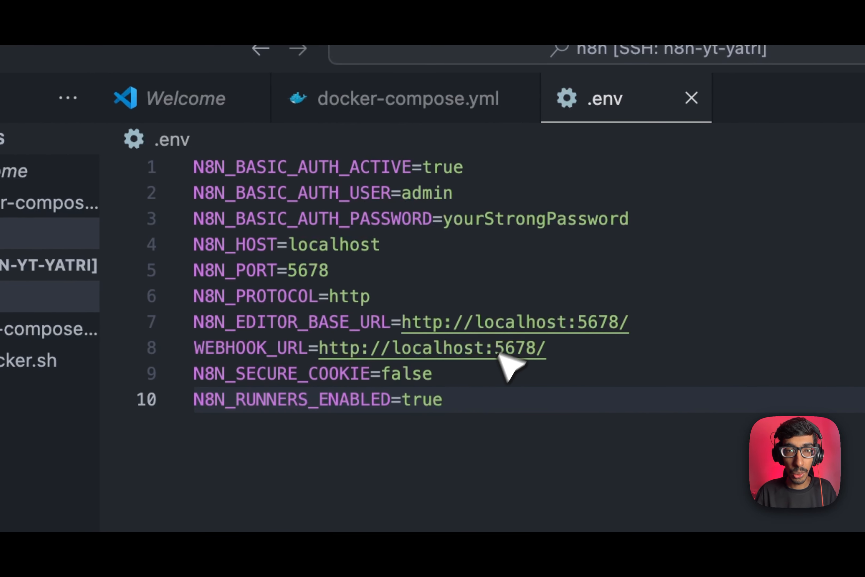
double_click(575, 219)
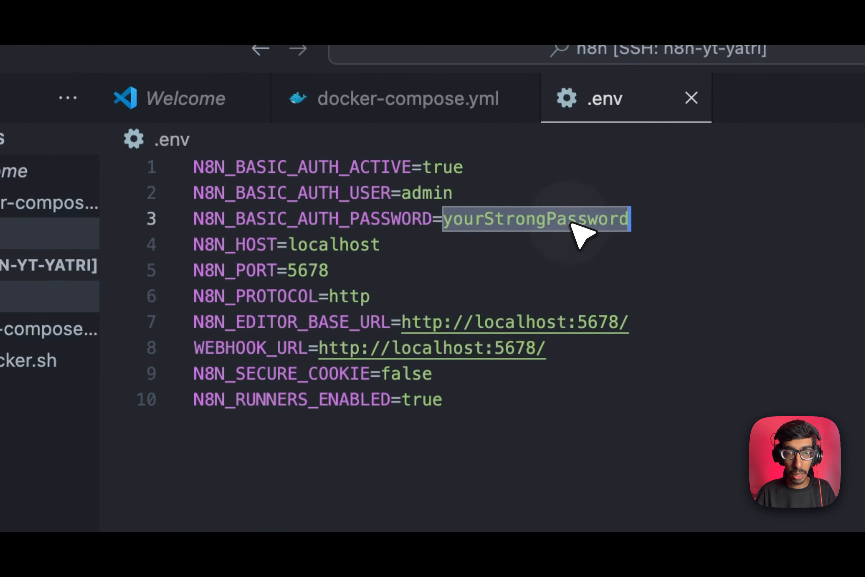
text(admin)
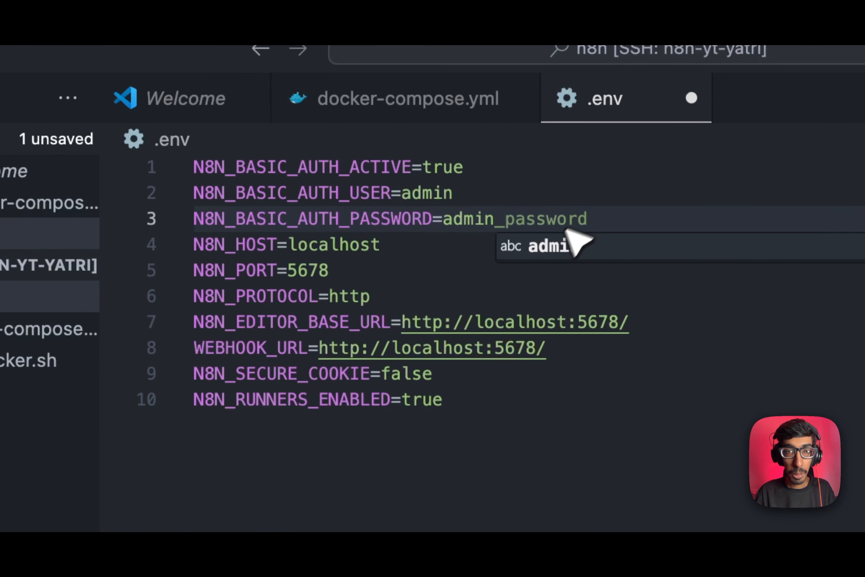
key(super+s)
click(428, 399)
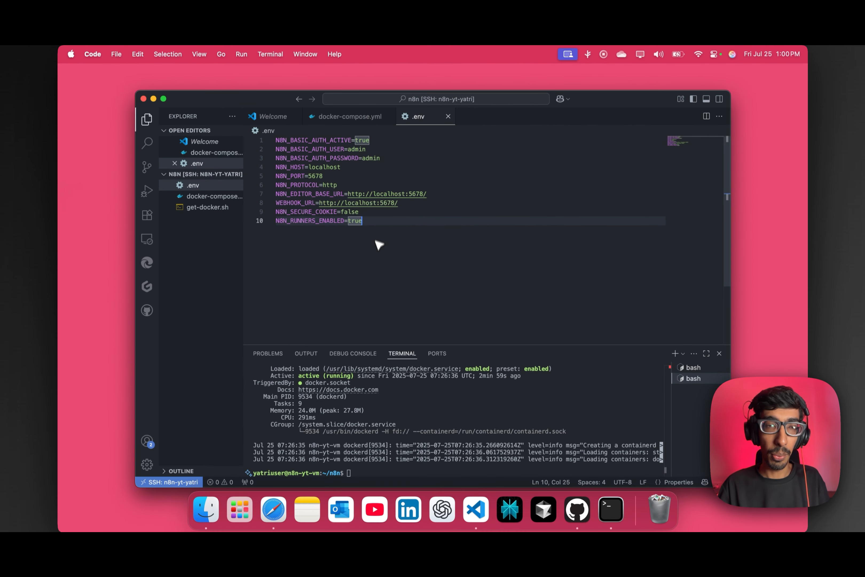
key(ctrl+Right)
Select and copy 'sudo docker-compose up -d' under 5. Start n8n in the guide.
scroll(392, 332, down, 1)
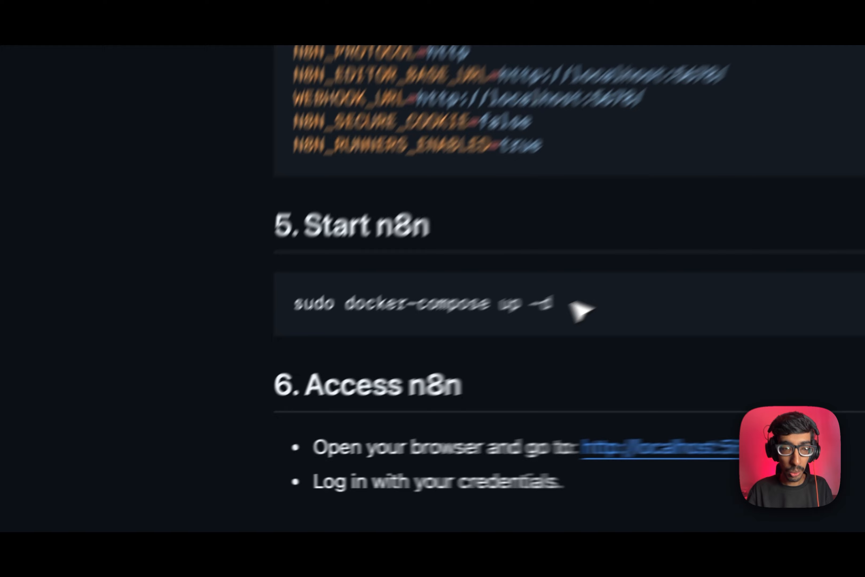
drag(301, 419, 187, 419)
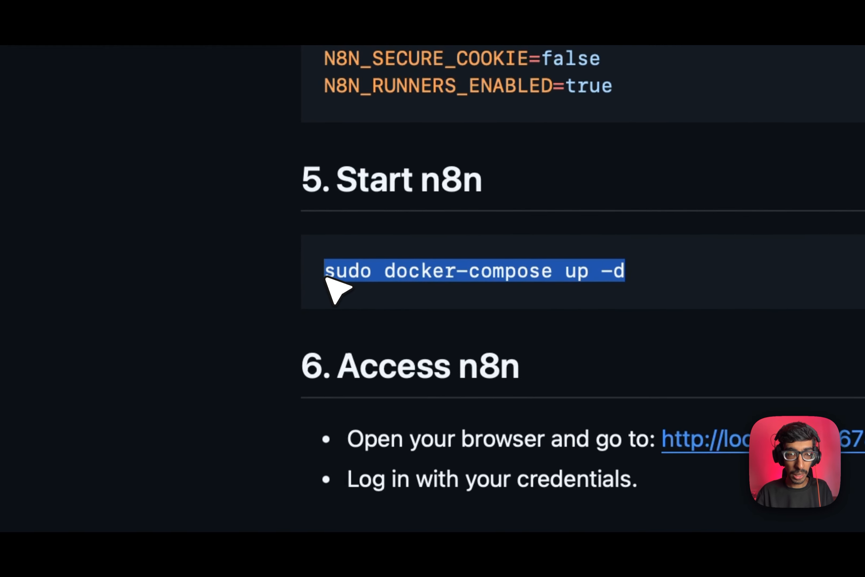
key(ctrl+Left)
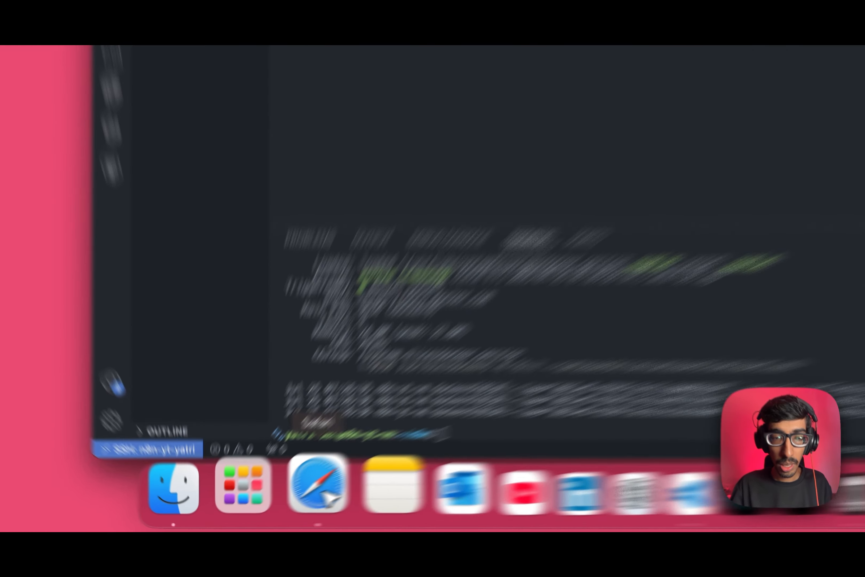
click(273, 508)
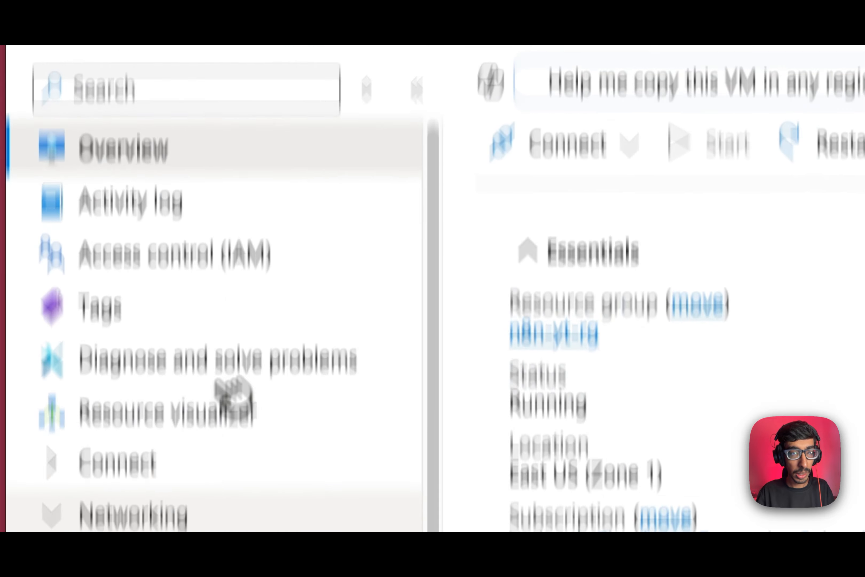
Open n8n-yt-vm's Network settings and scroll to its inbound rules for SSH 22, HTTP 80 and HTTPS 443.
click(204, 514)
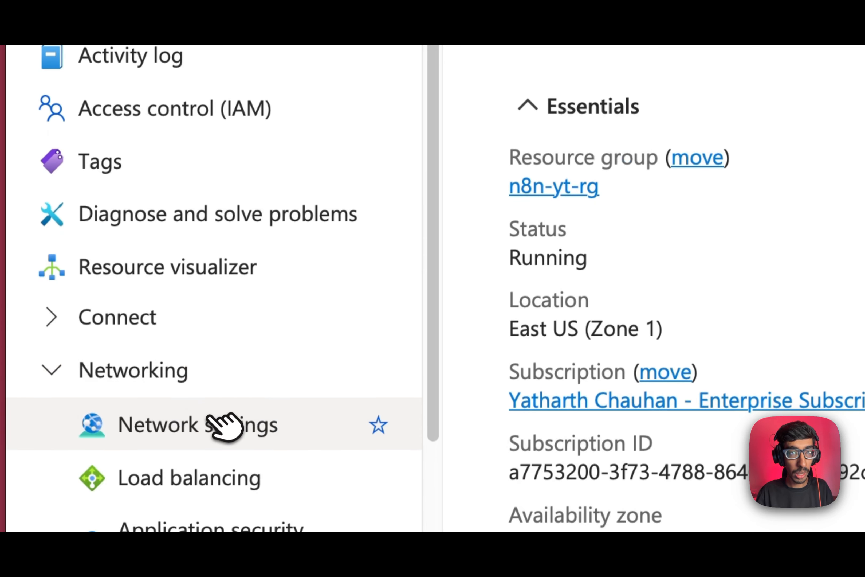
click(214, 423)
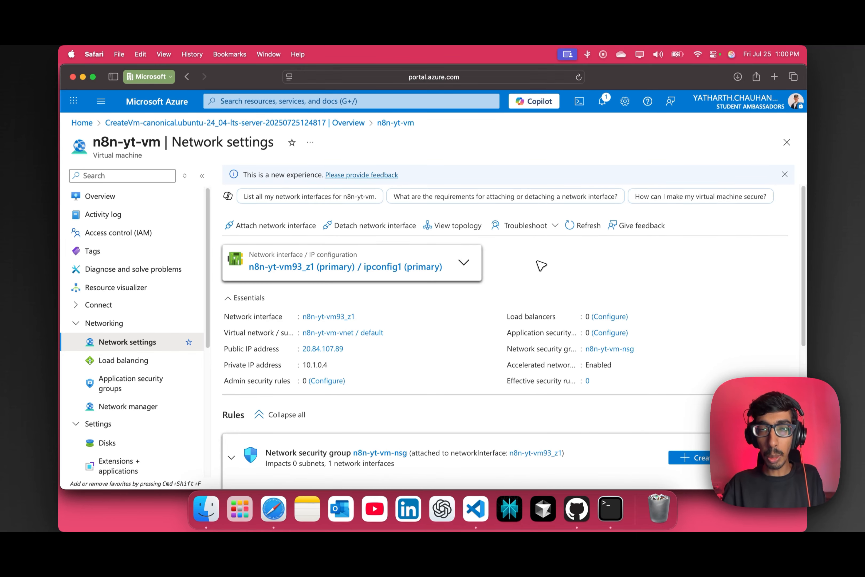
scroll(554, 300, down, 5)
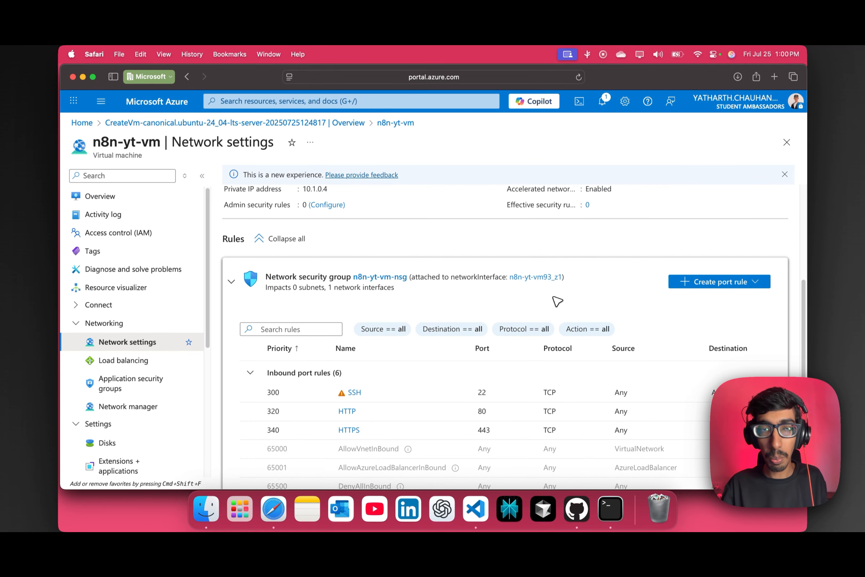
scroll(557, 302, down, 3)
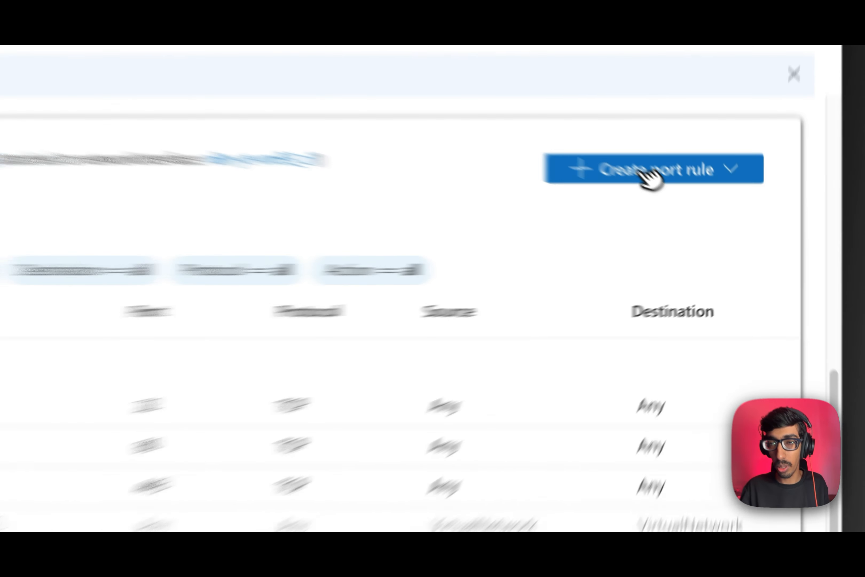
Create inbound port rule AllowAnyCustom5678Inbound, changing the destination port from 8080 to 5678.
click(719, 220)
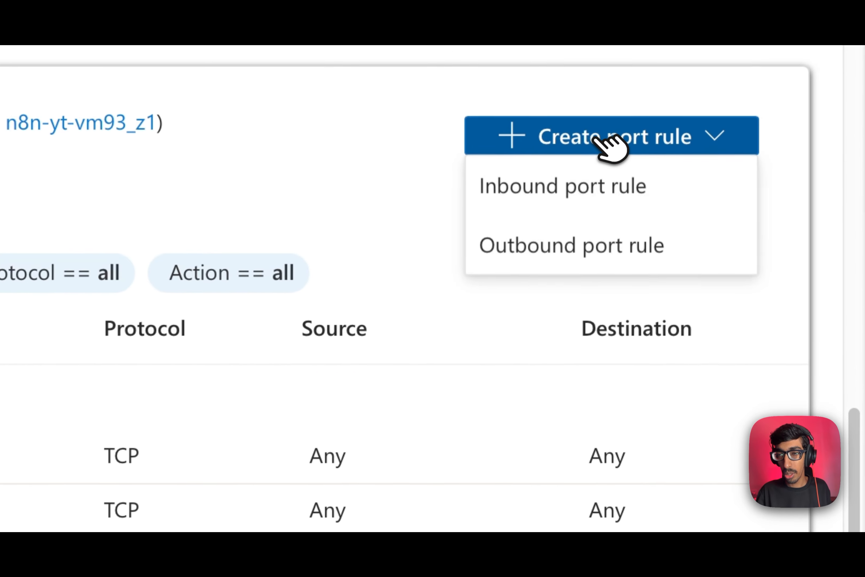
click(721, 235)
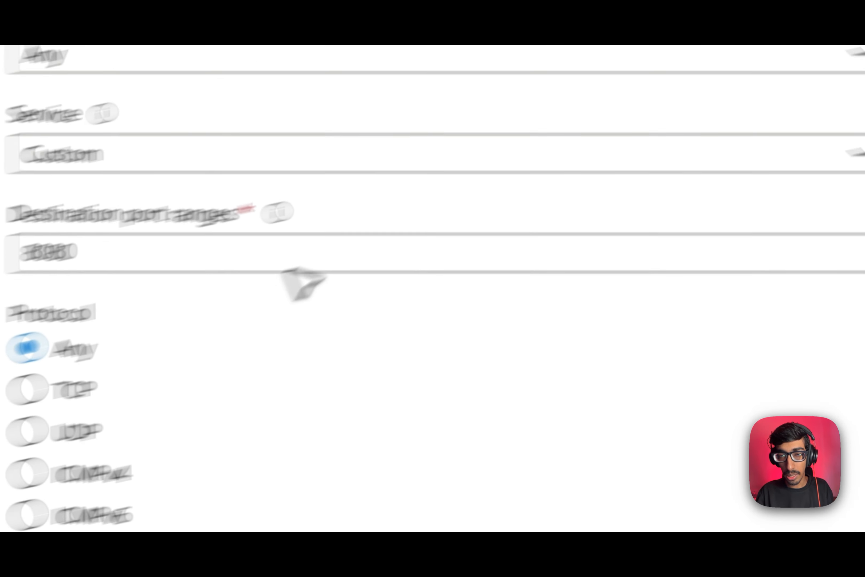
double_click(135, 251)
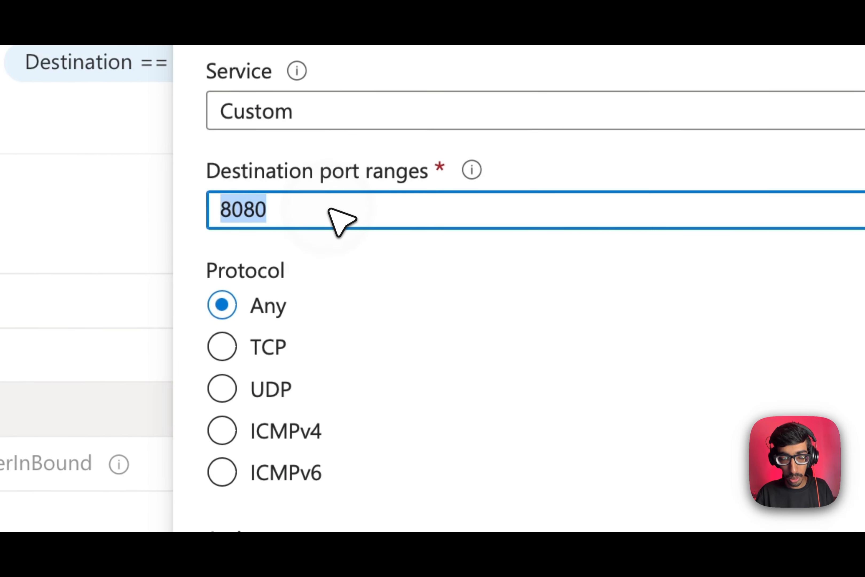
key(ctrl+v)
key(ctrl+a)
key(super+c)
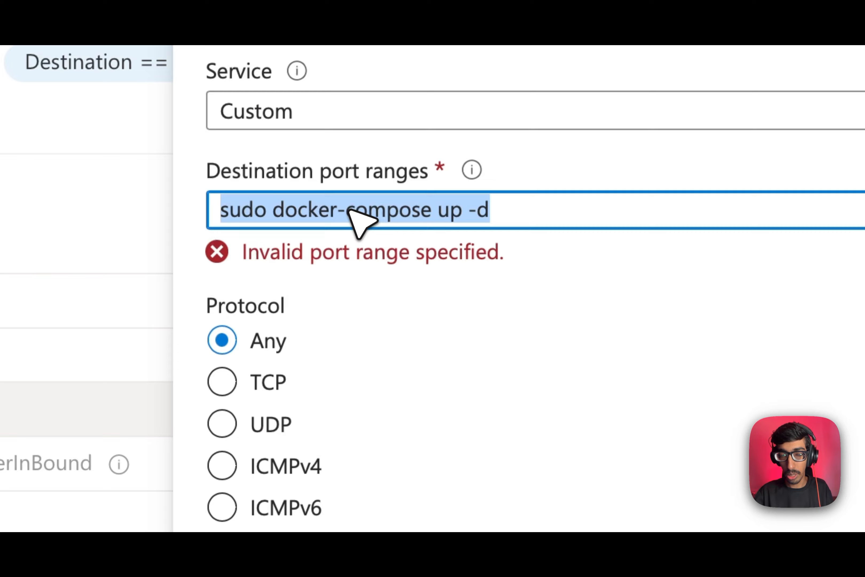
key(BackSpace)
text(567)
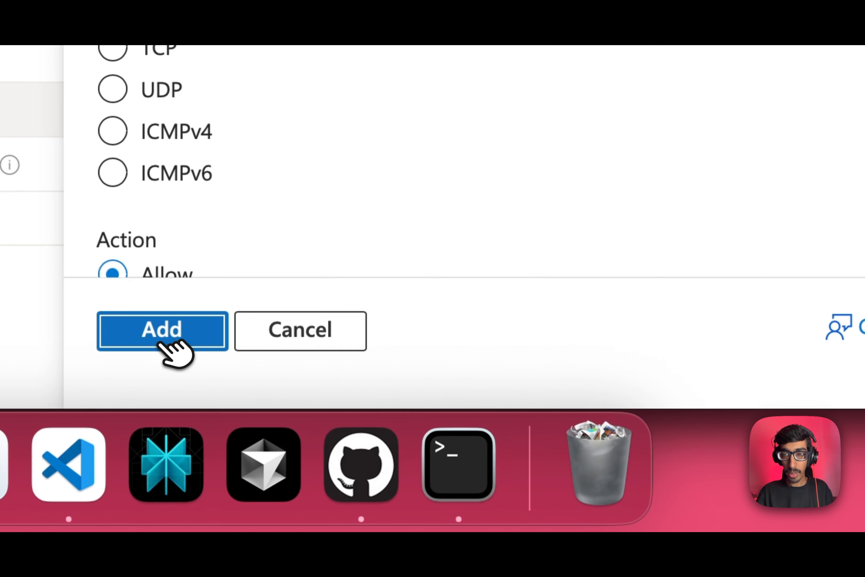
click(164, 335)
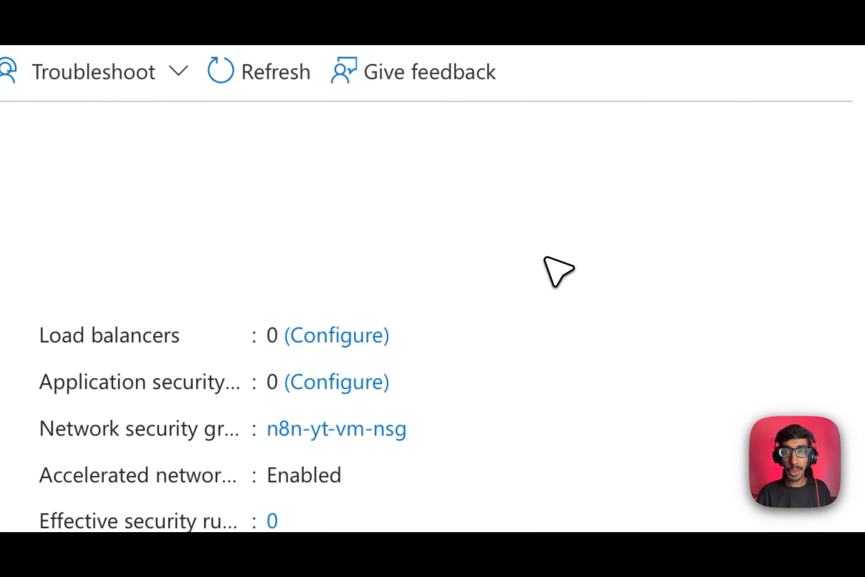
key(super+Tab)
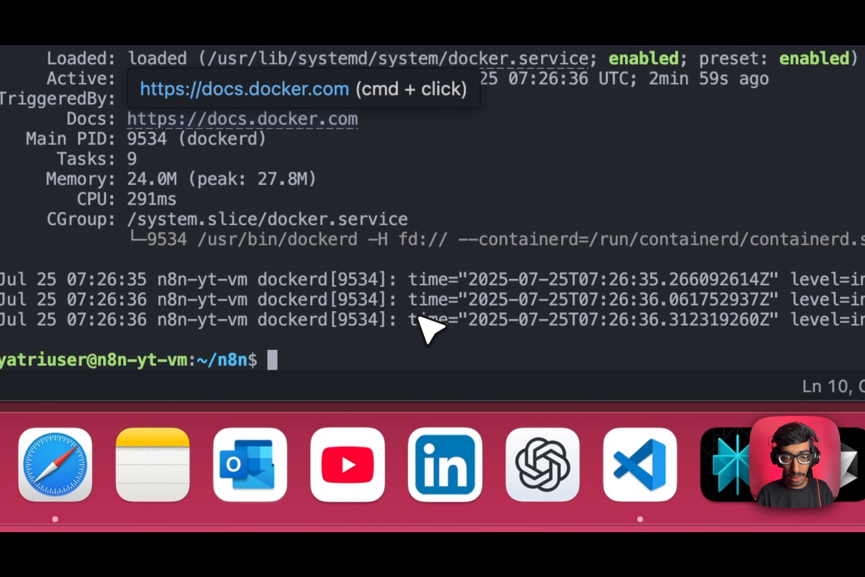
Run 'sudo docker-compose up -d' in the VM terminal so it starts pulling the n8nio/n8n image.
key(super+v)
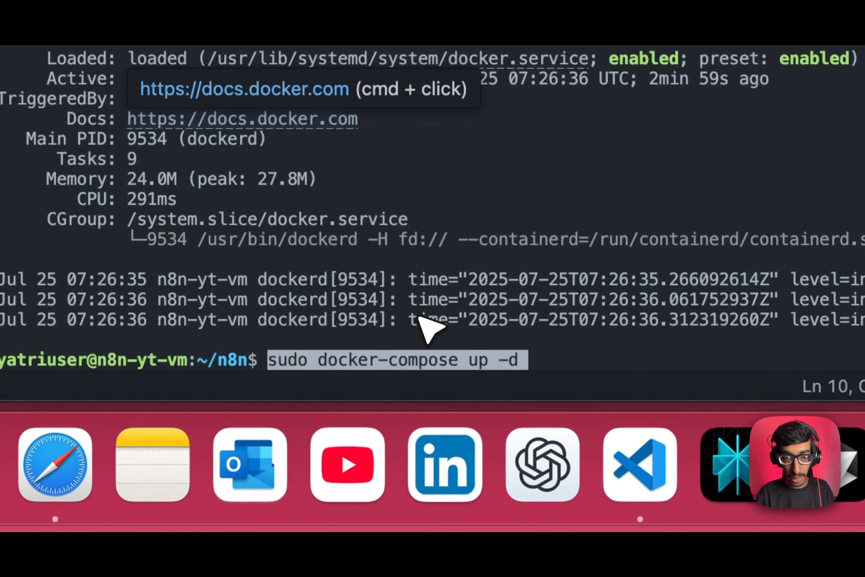
key(ctrl+a)
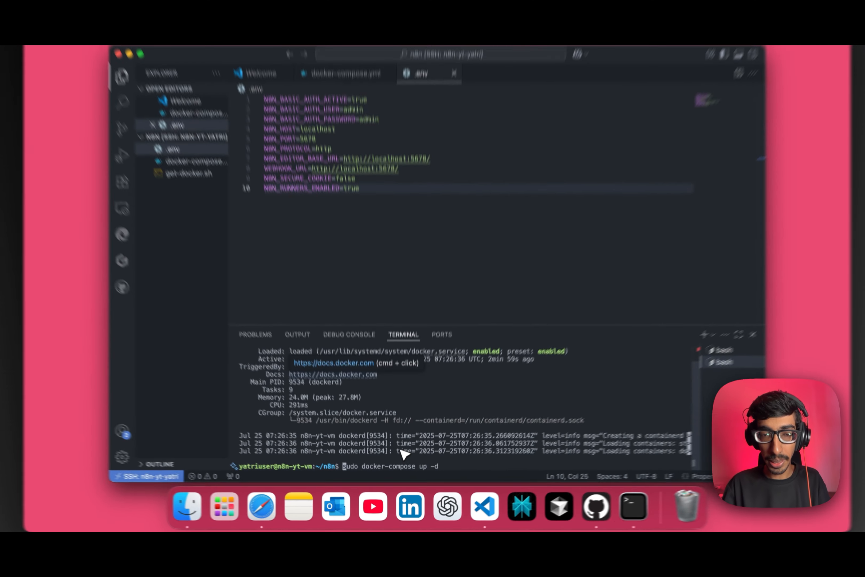
key(Return)
scroll(454, 459, up, 2)
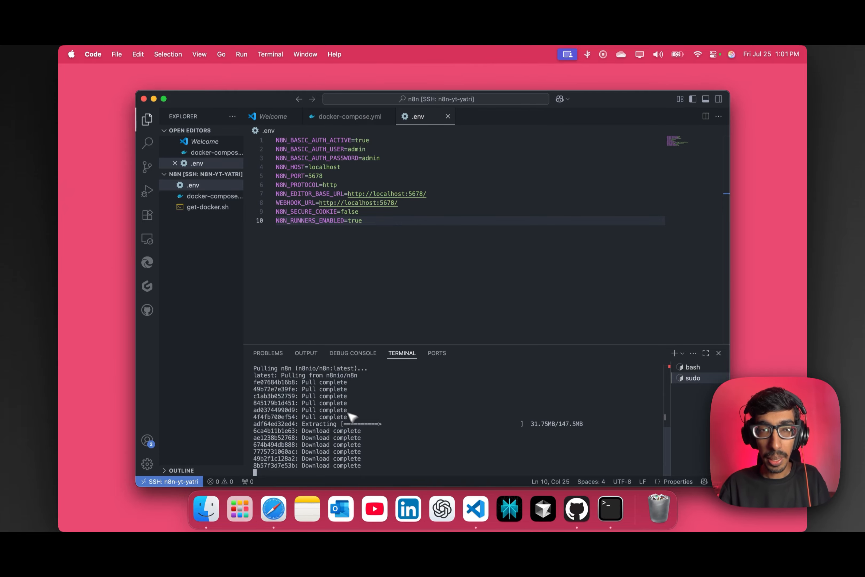
key(super+Tab)
key(super+Tab)
key(super+Tab)
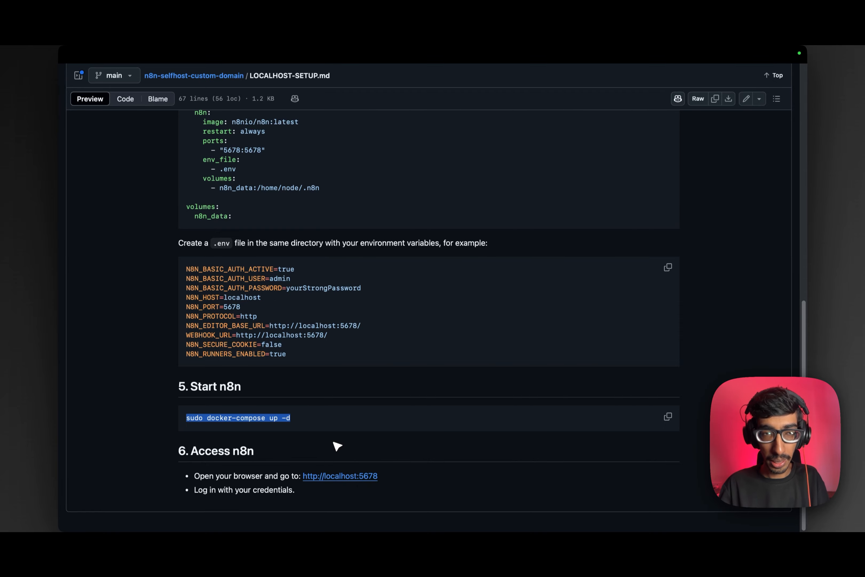
Go back to the repository root, open CUSTOM-DOMAIN-SETUP.md and scroll to its docker-compose and .env examples.
scroll(333, 442, up, 10)
mouse_move(164, 66)
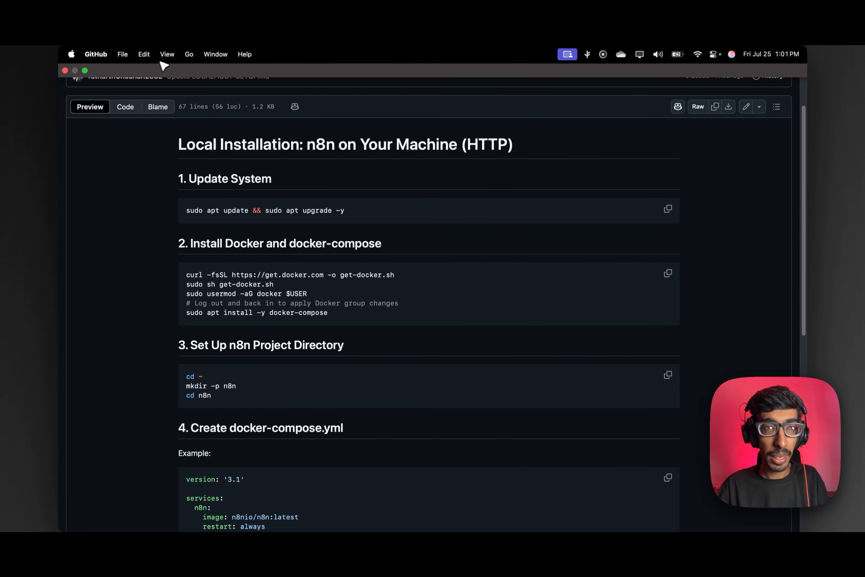
click(191, 55)
click(200, 72)
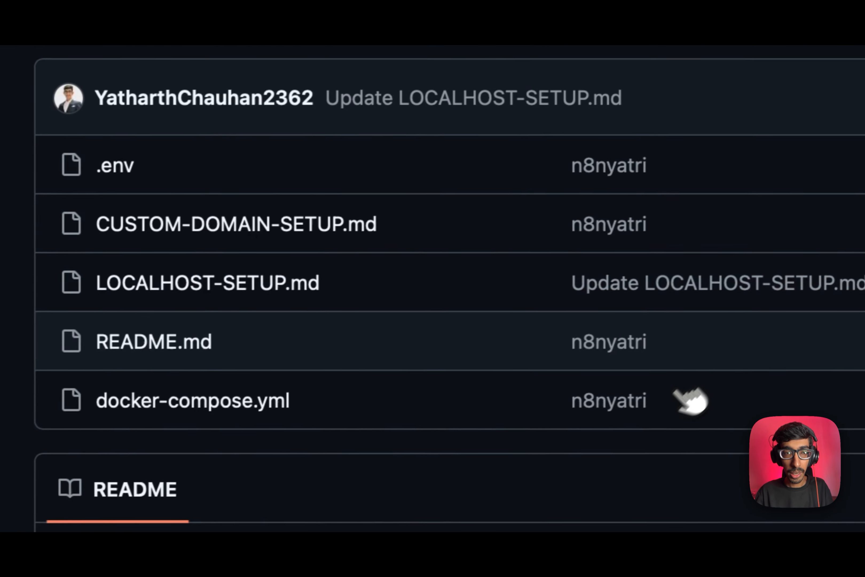
click(236, 223)
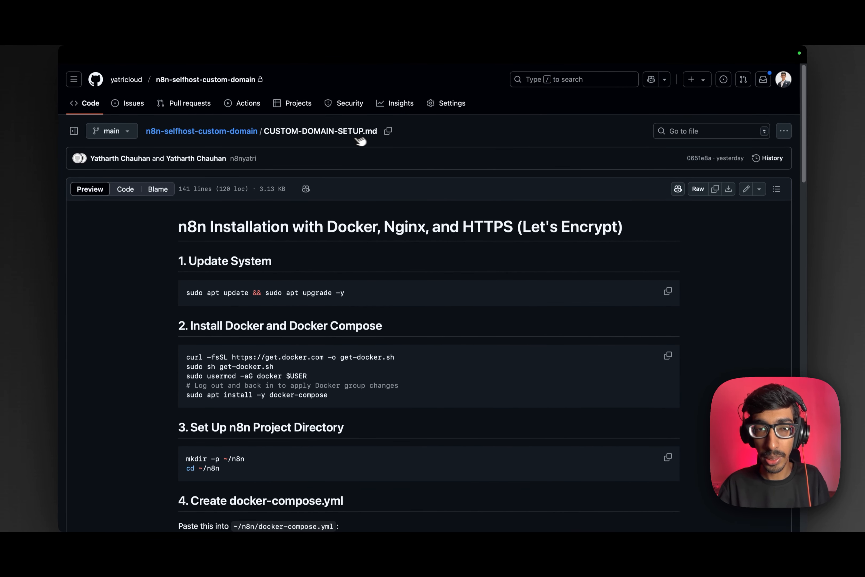
scroll(364, 261, down, 5)
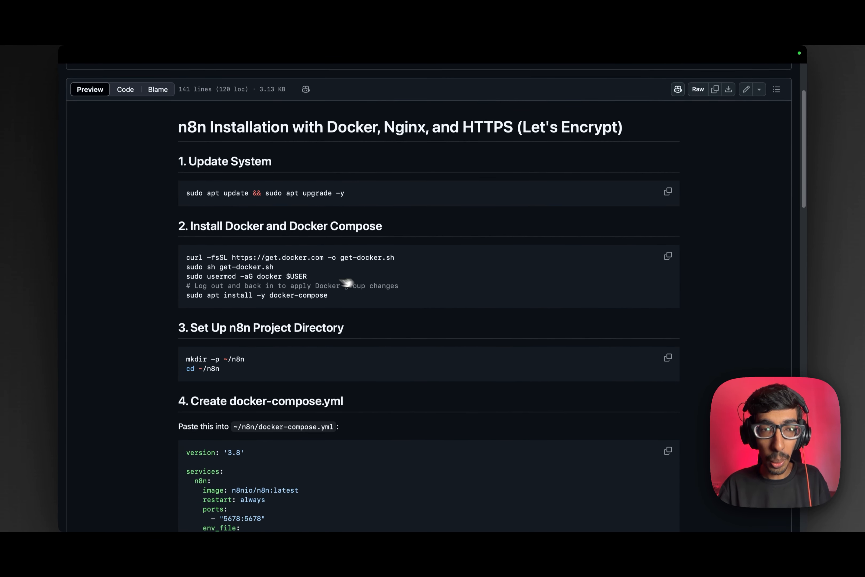
scroll(324, 270, down, 5)
scroll(334, 274, down, 7)
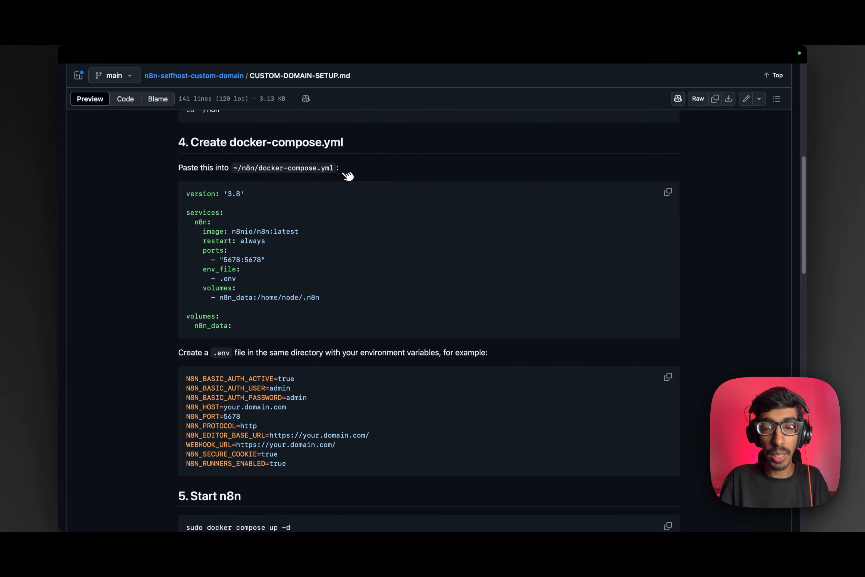
key(super+Tab)
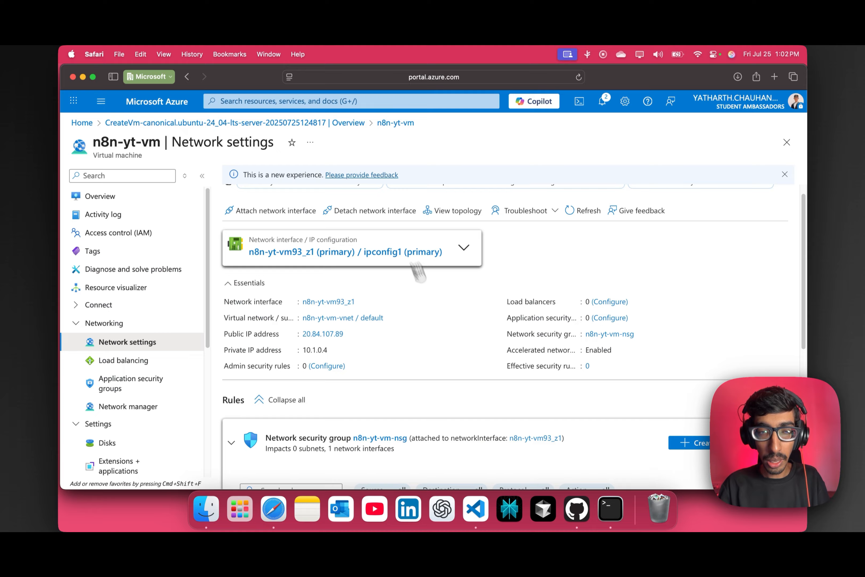
key(super+Tab)
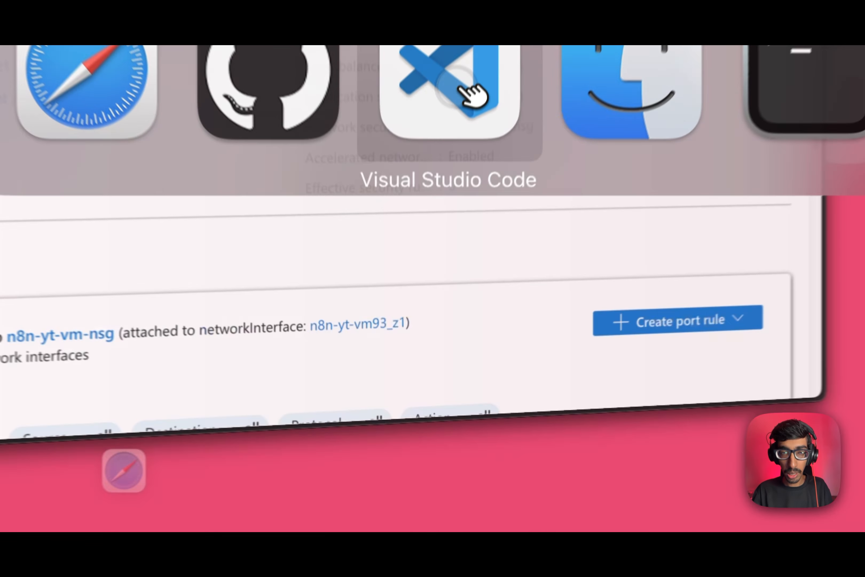
Run 'sudo docker ps' and highlight the n8n_n8n_1 row showing the 5678 port mapping.
click(460, 89)
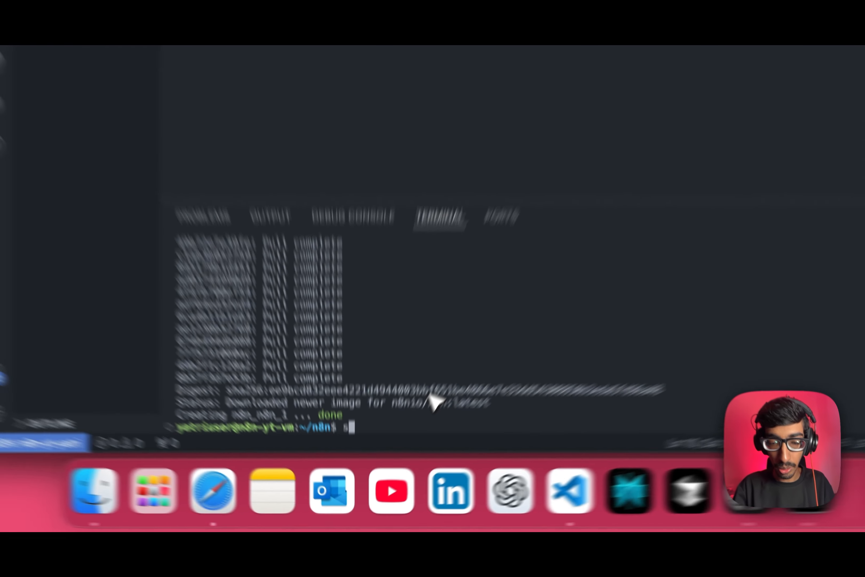
text(sudo docker ps)
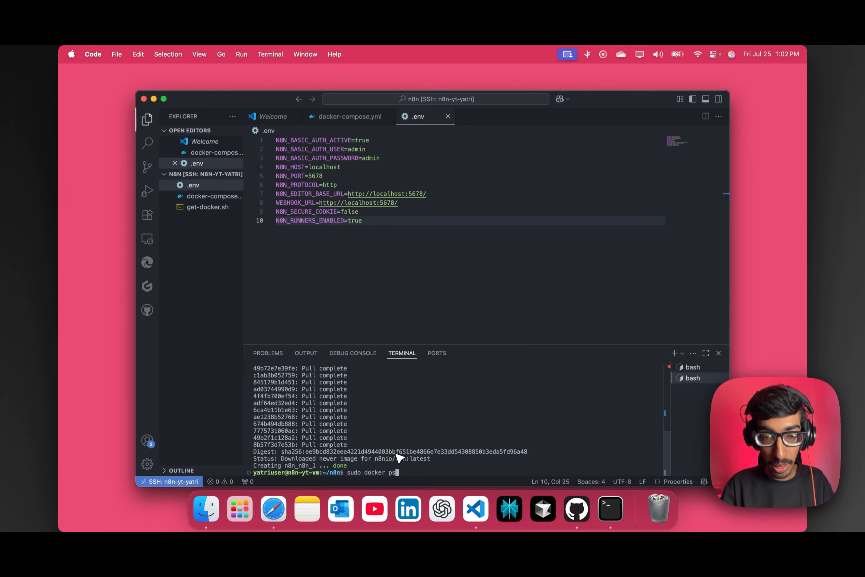
key(Return)
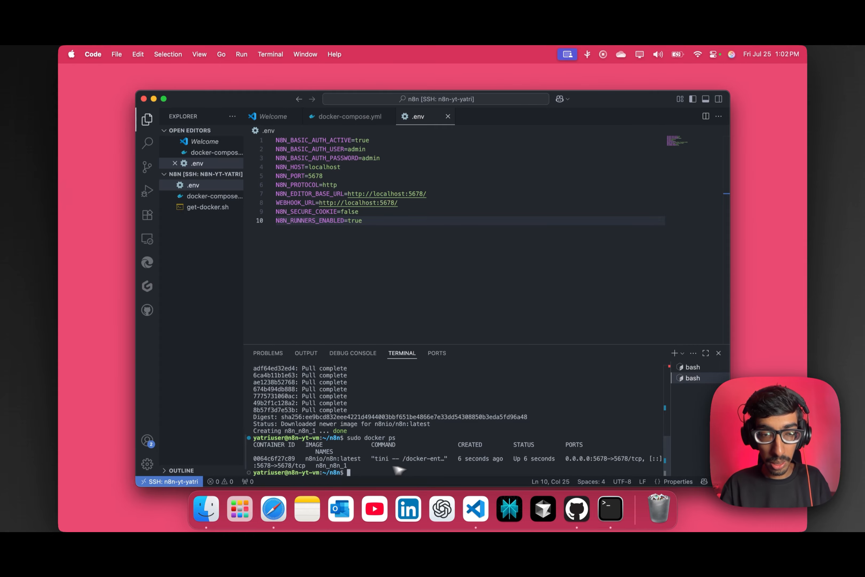
drag(254, 458, 569, 468)
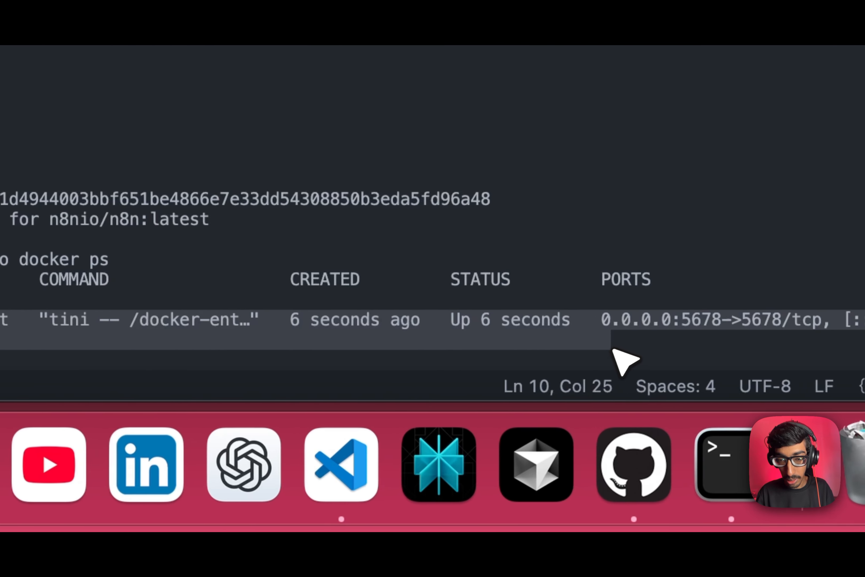
click(542, 353)
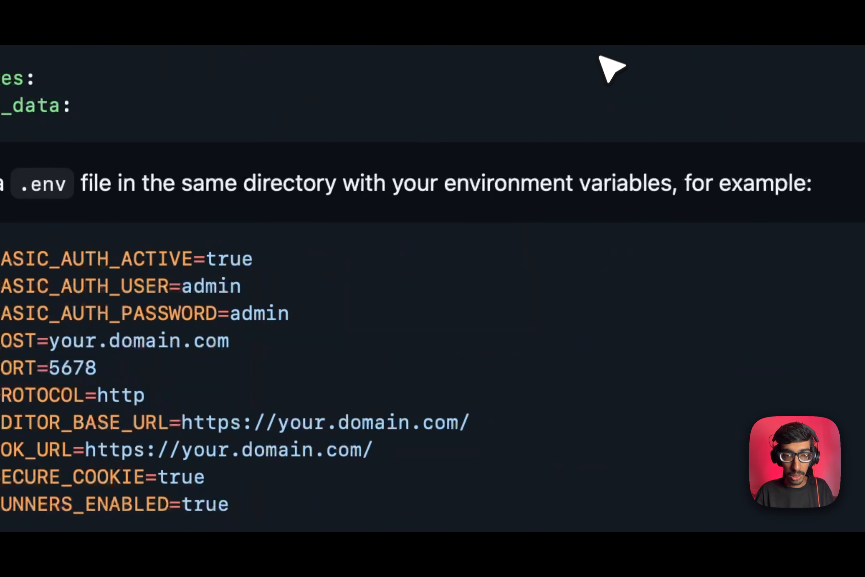
In a new Safari tab, try loading n8n at localhost:5678.
scroll(434, 317, down, 10)
scroll(430, 351, up, 20)
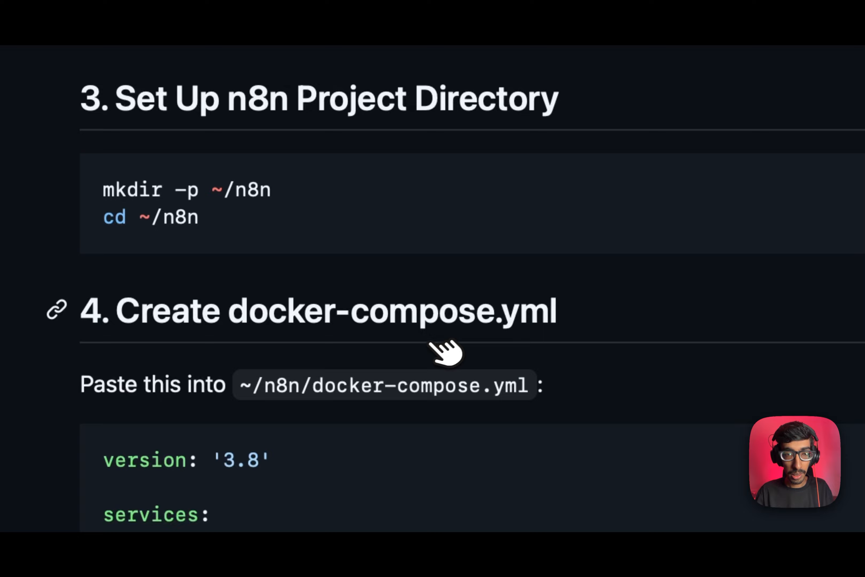
key(super+Tab)
key(super+Tab)
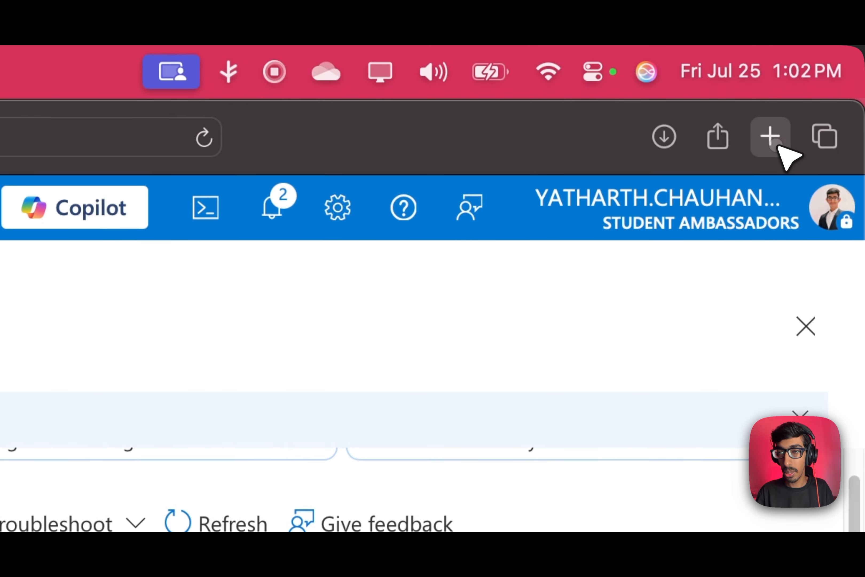
click(778, 145)
text(ai.azure)
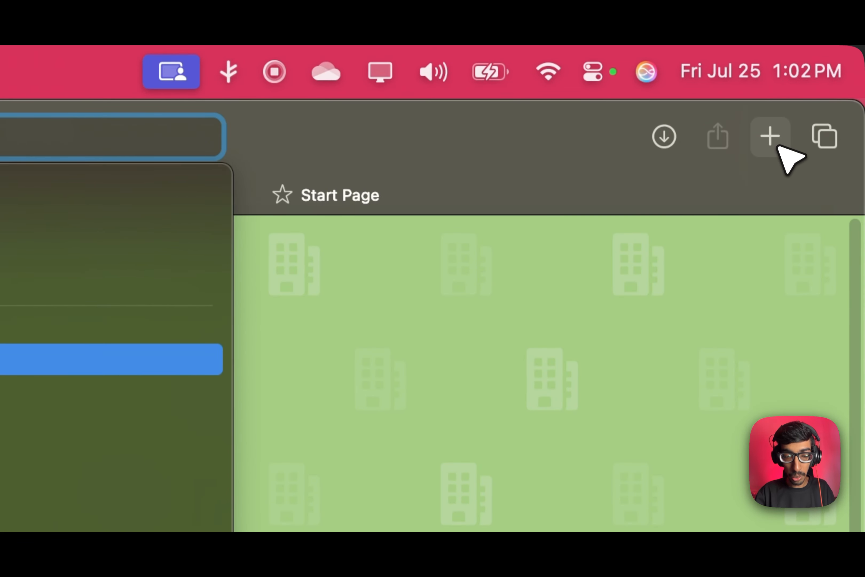
text(.comm)
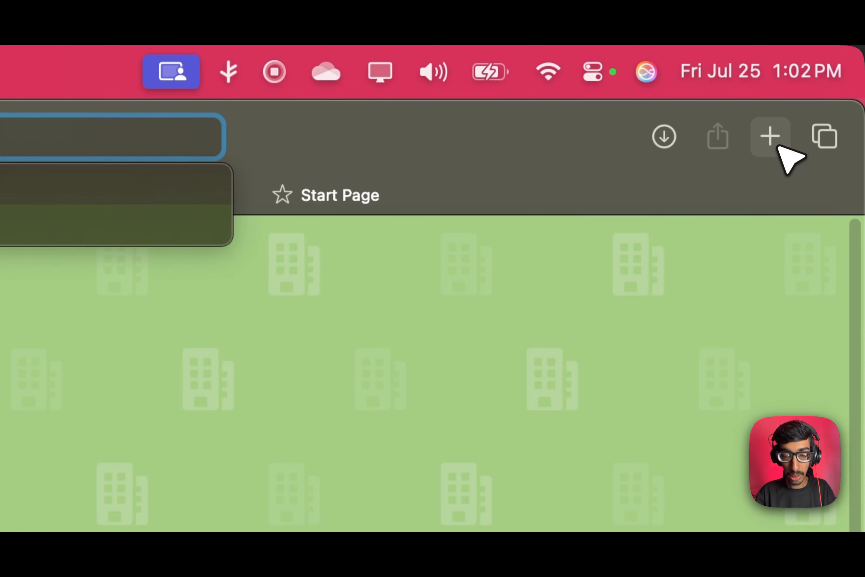
key(Return)
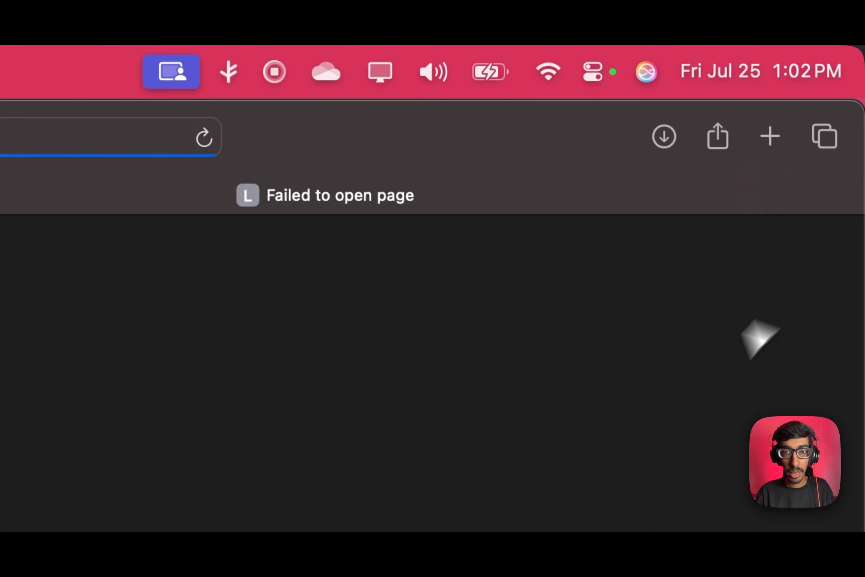
click(662, 140)
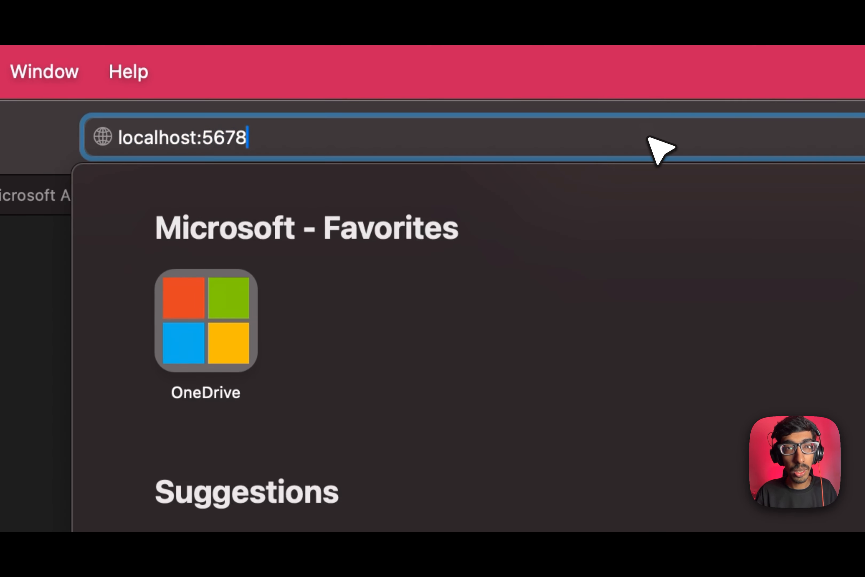
key(Return)
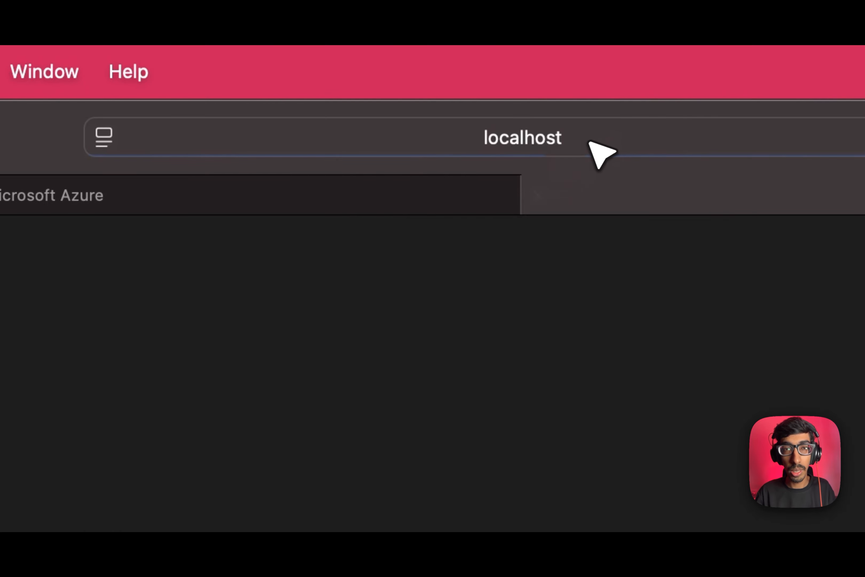
click(517, 140)
click(287, 384)
Copy the VM's public IP 20.84.107.89 from its Azure Overview and open 20.84.107.89:5678.
click(527, 206)
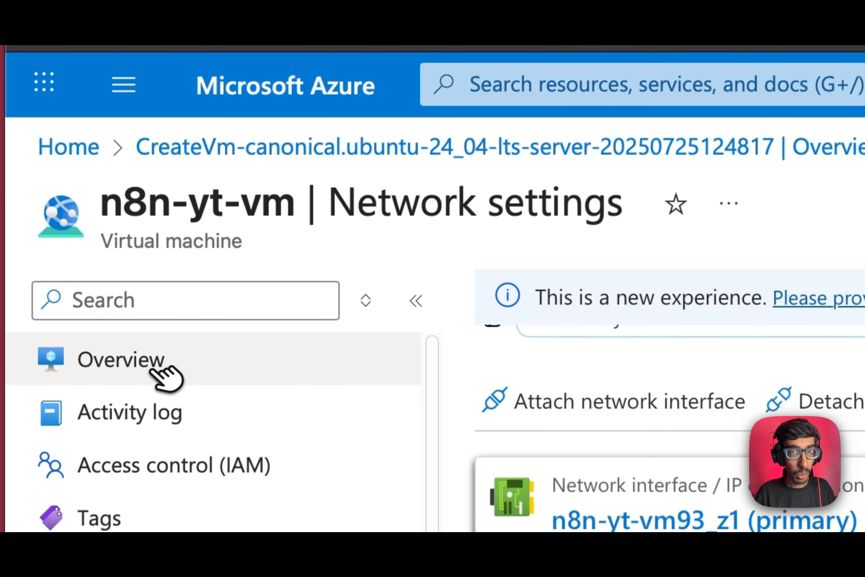
click(159, 368)
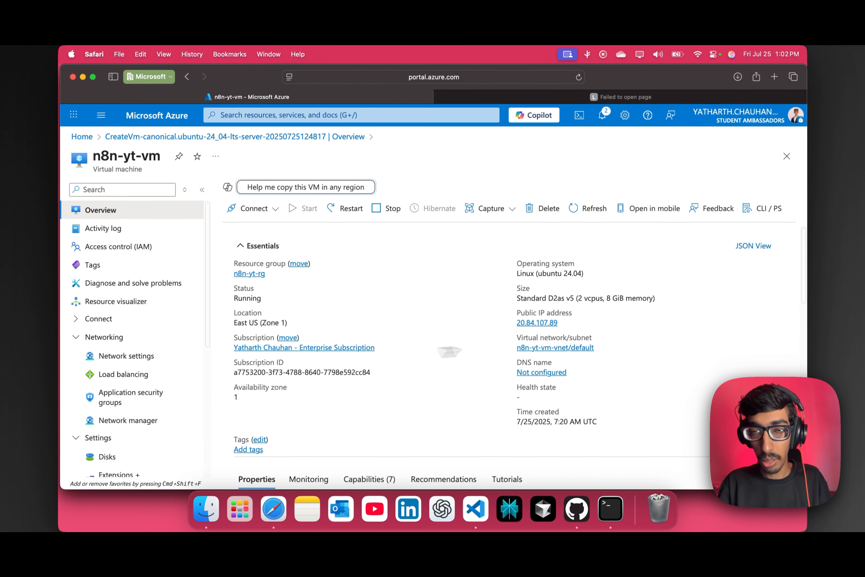
click(565, 322)
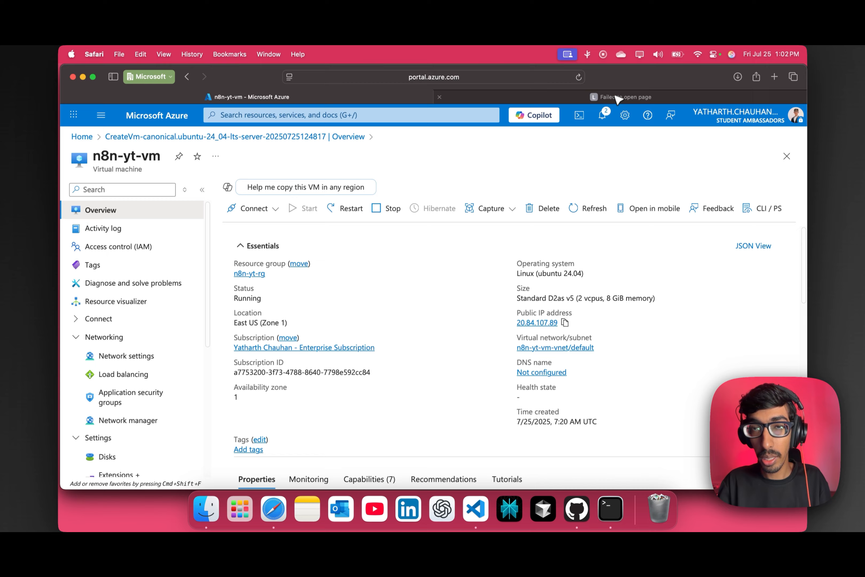
click(603, 96)
click(492, 77)
click(447, 77)
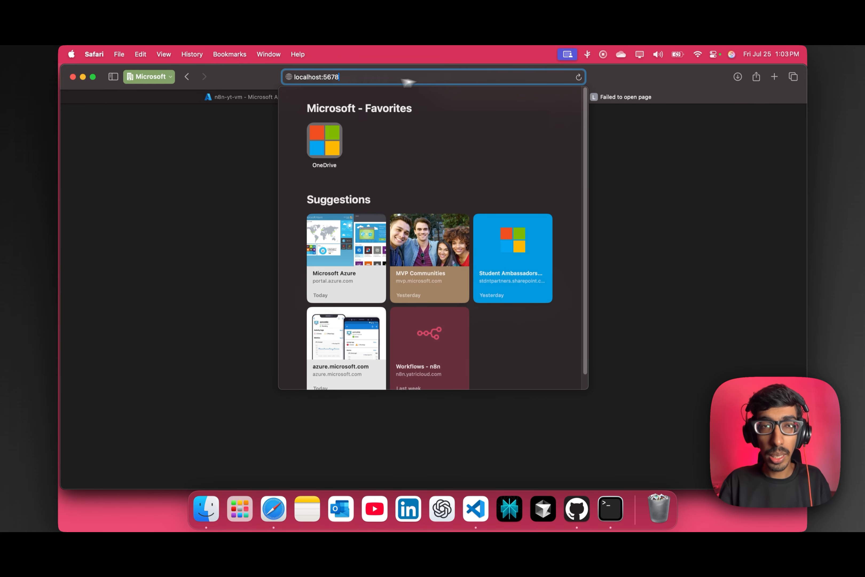
key(super+v)
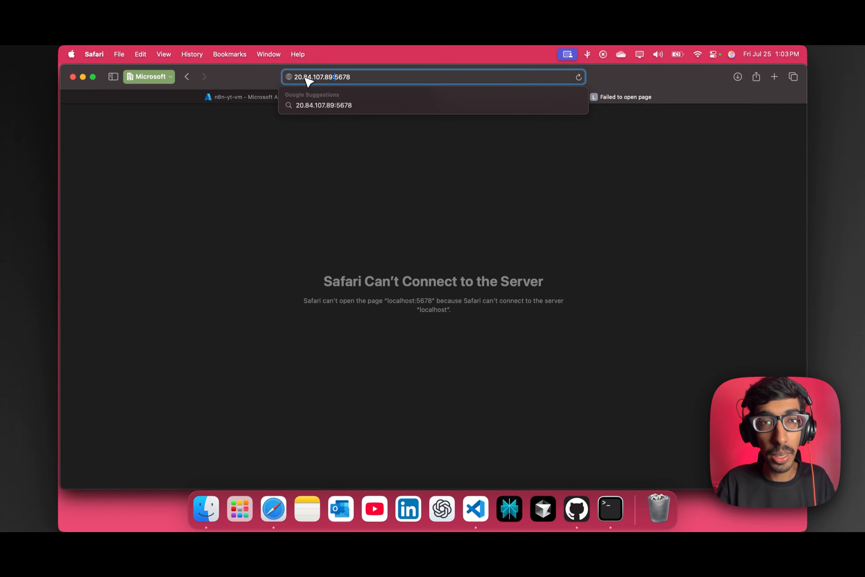
key(Return)
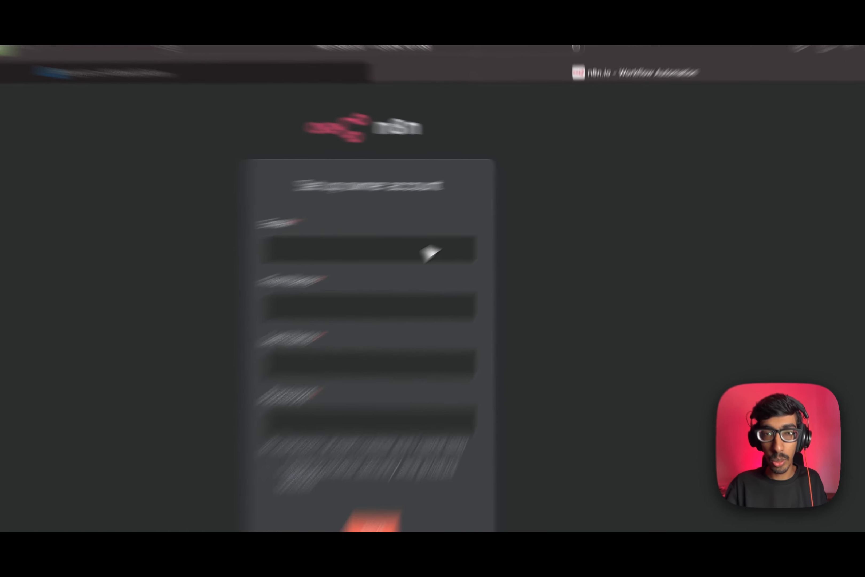
click(492, 224)
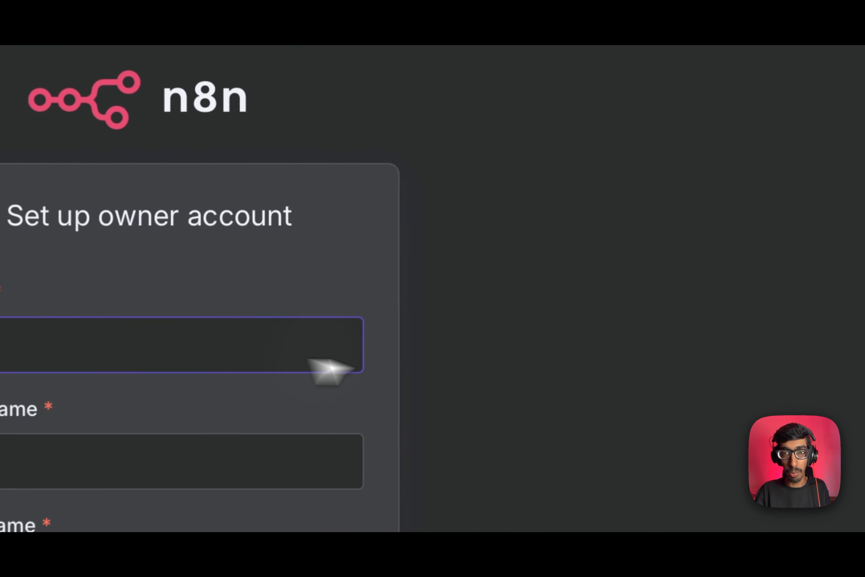
click(565, 222)
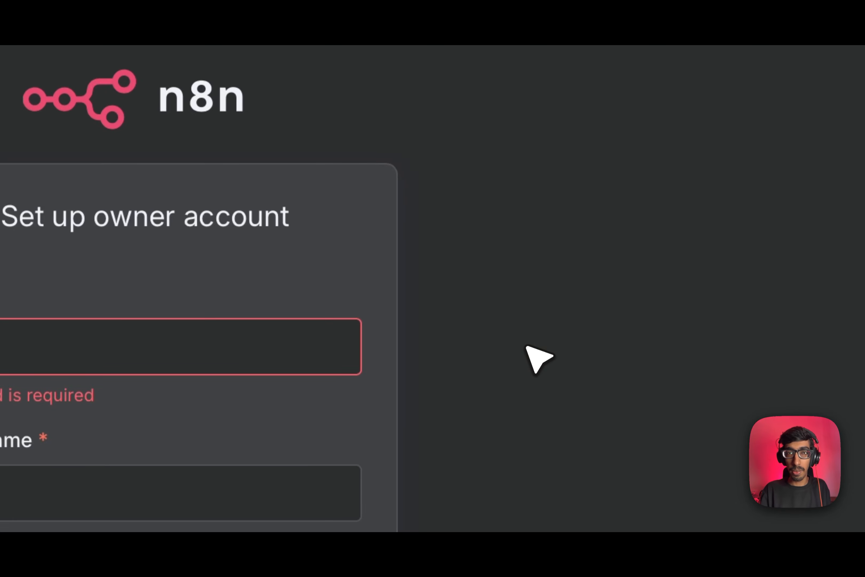
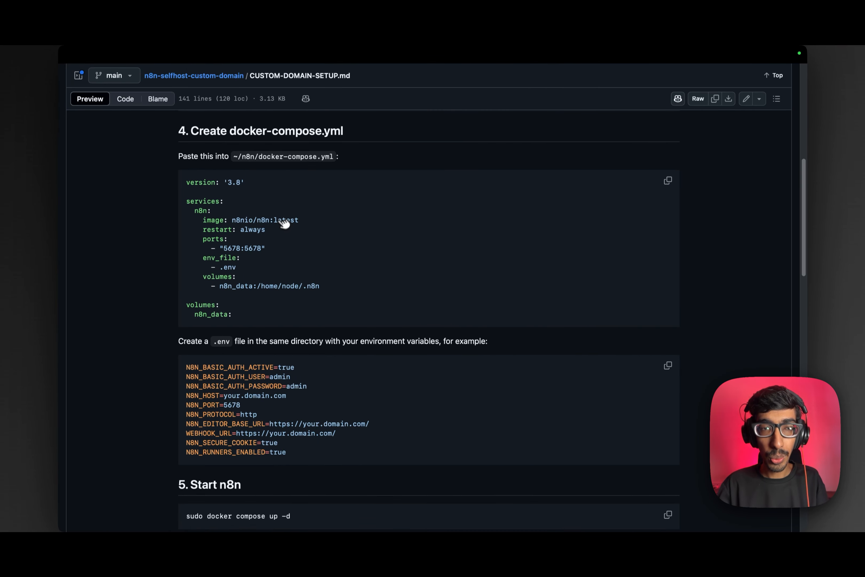
Open the .env file and search the project for the your.domain.com placeholder.
scroll(289, 278, down, 5)
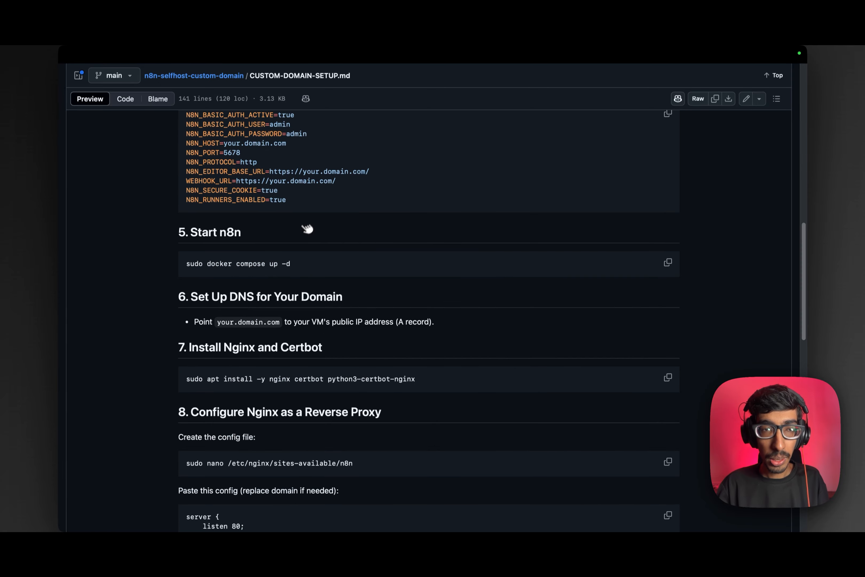
key(ctrl+Left)
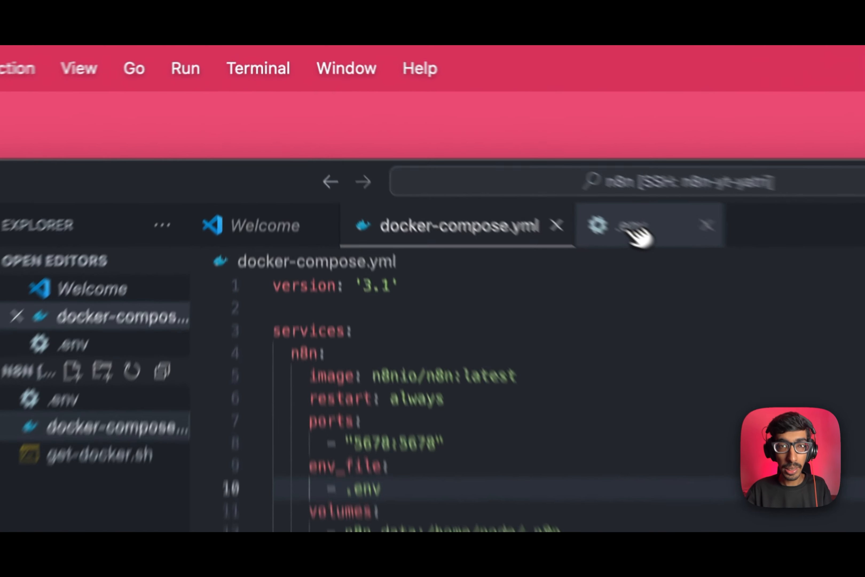
click(428, 117)
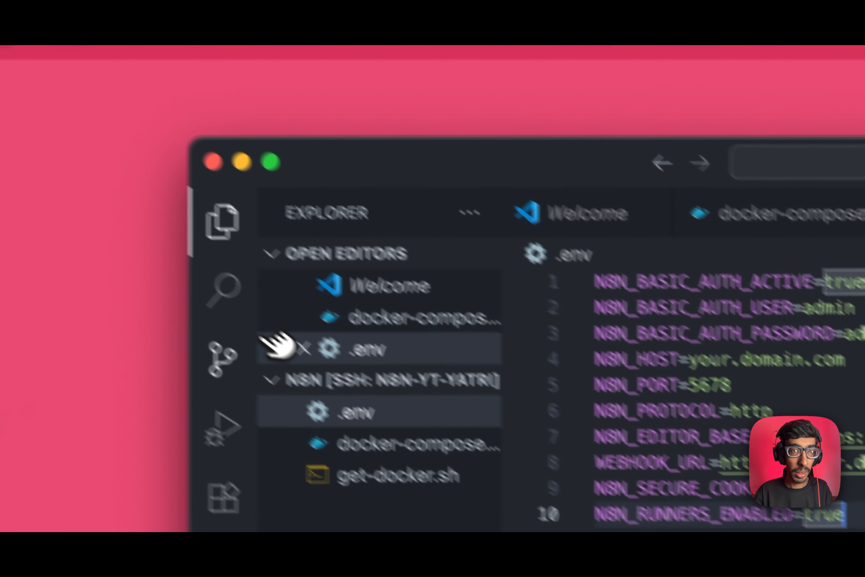
click(240, 303)
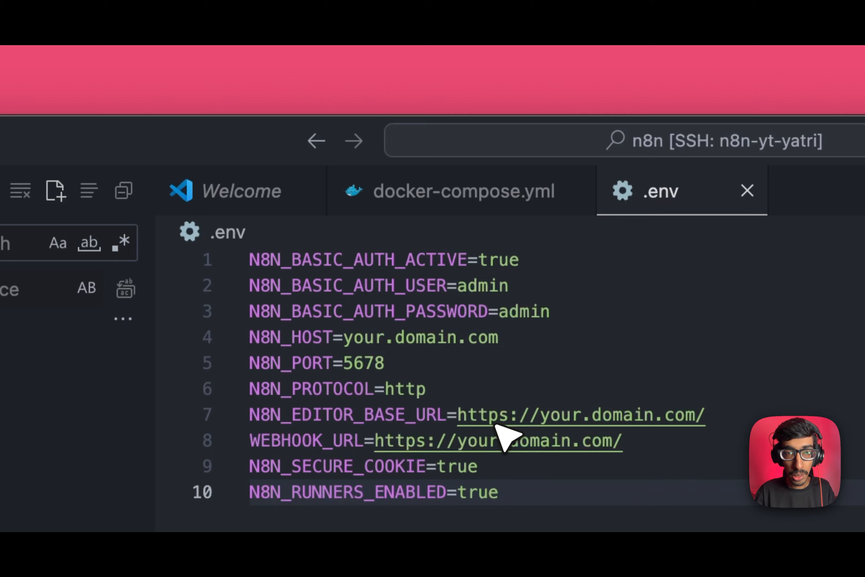
drag(539, 414, 694, 414)
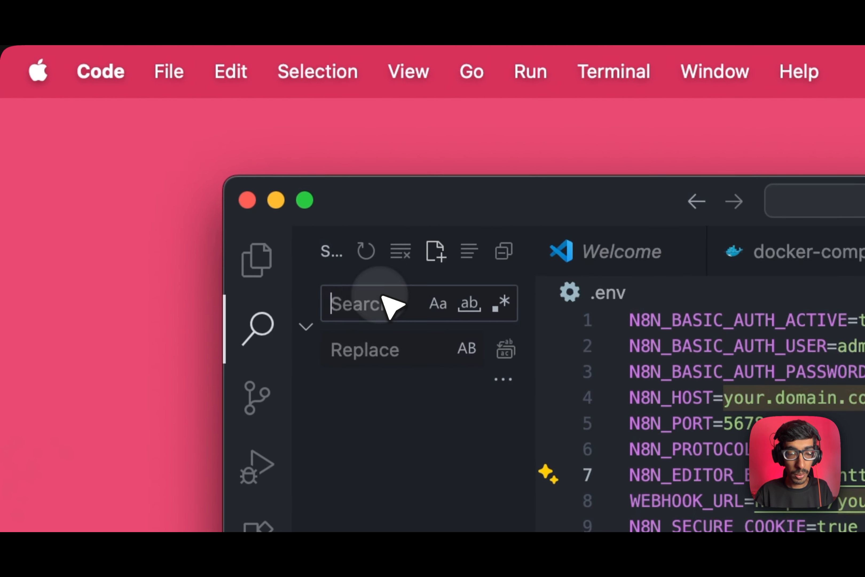
text(your.domain.com)
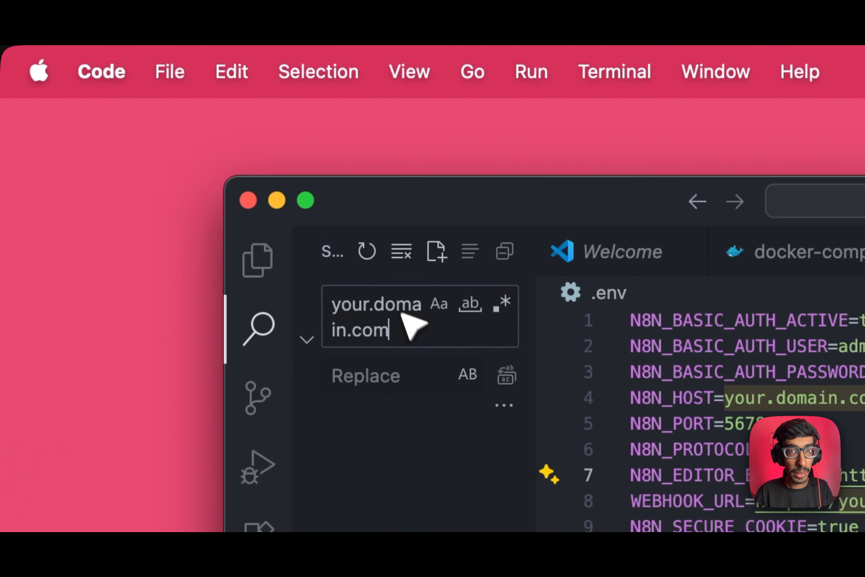
Replace all three your.domain.com matches with n8nyatri.yatricloud.com and confirm.
click(398, 377)
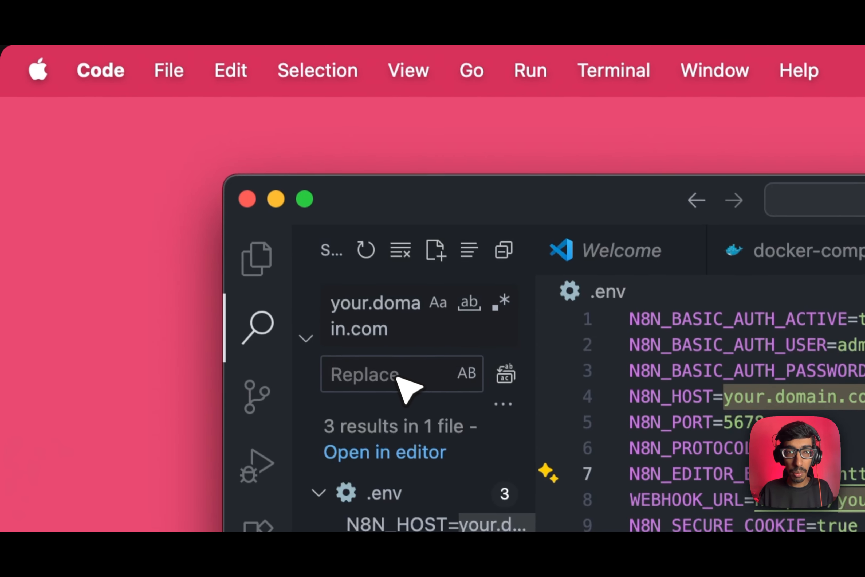
text(n8n)
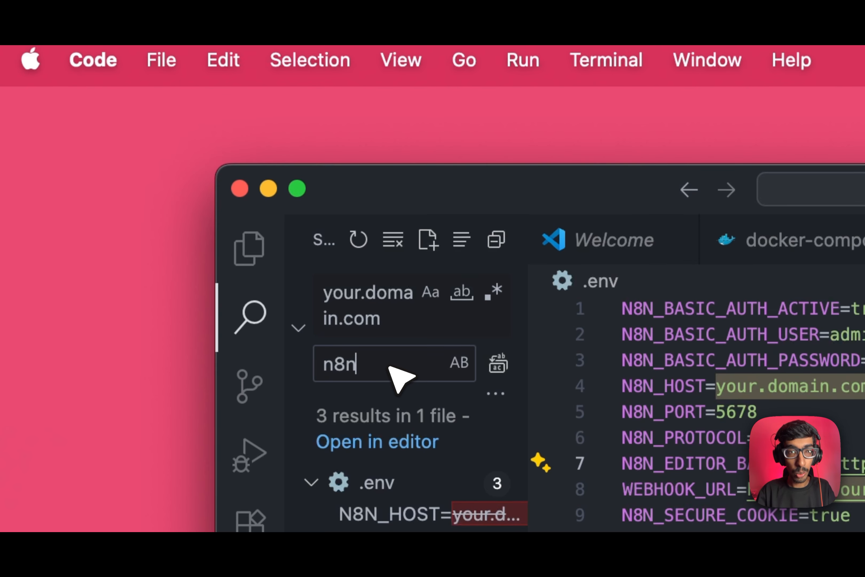
text(yatri)
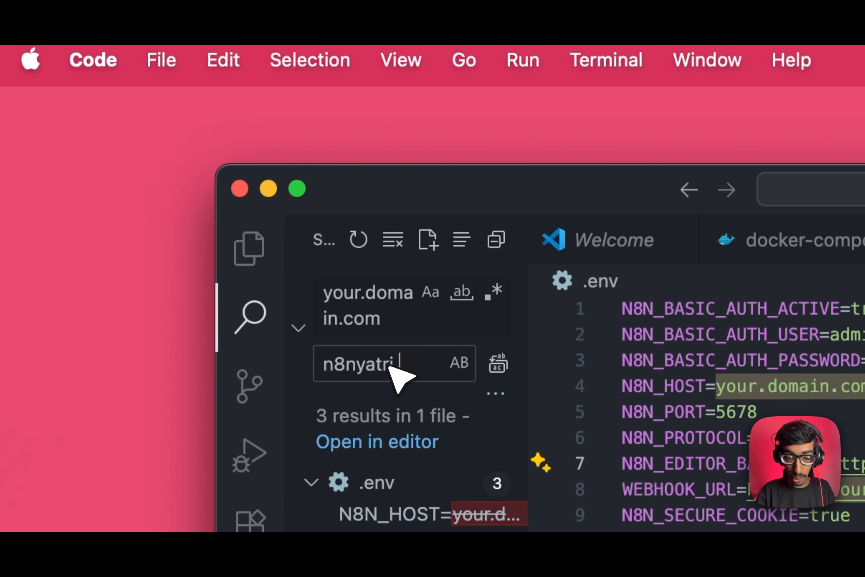
text(.yatric)
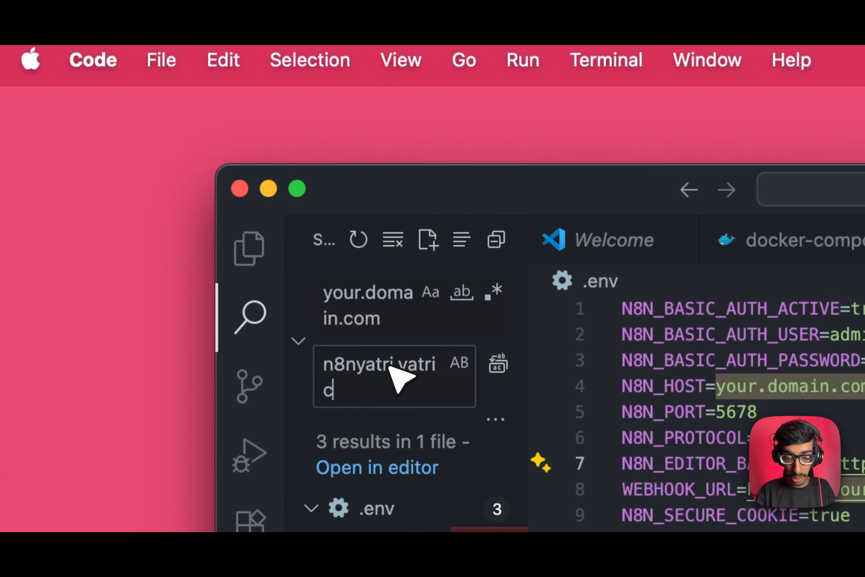
text(loud.com)
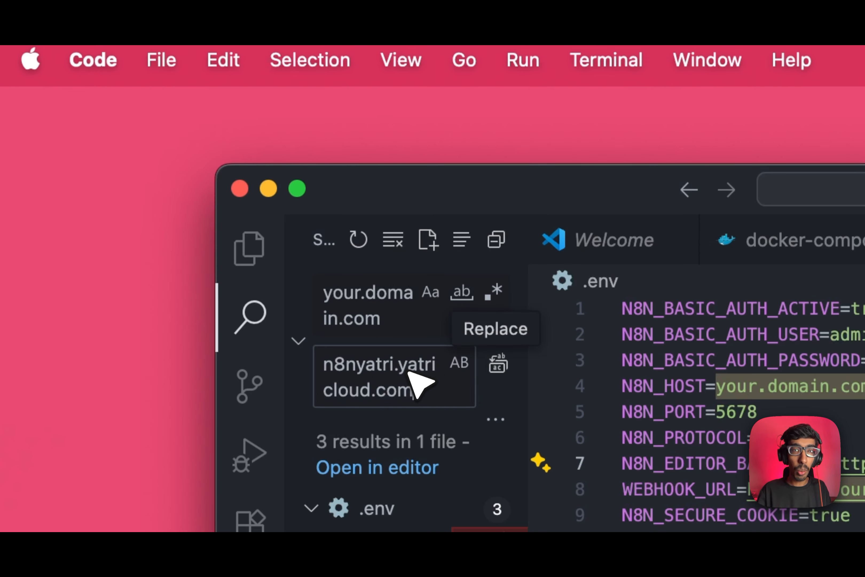
drag(407, 372, 448, 409)
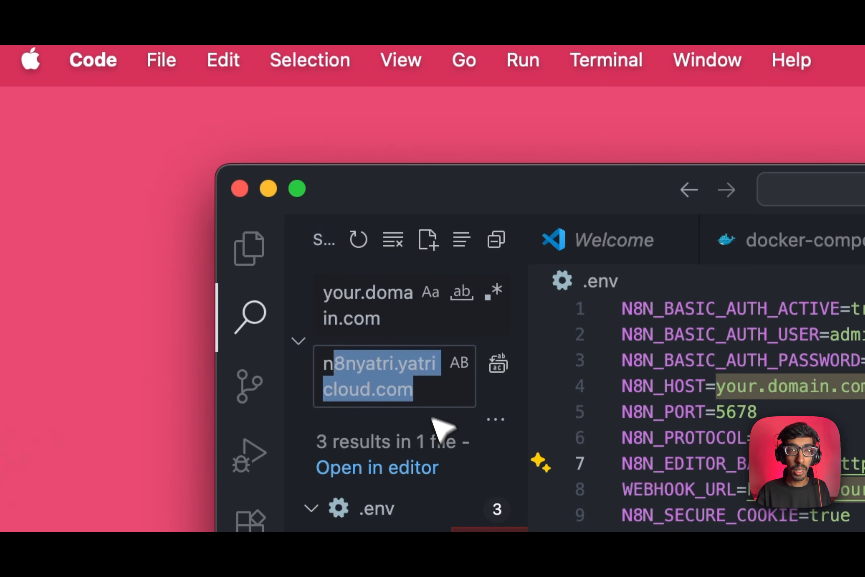
click(439, 398)
click(499, 363)
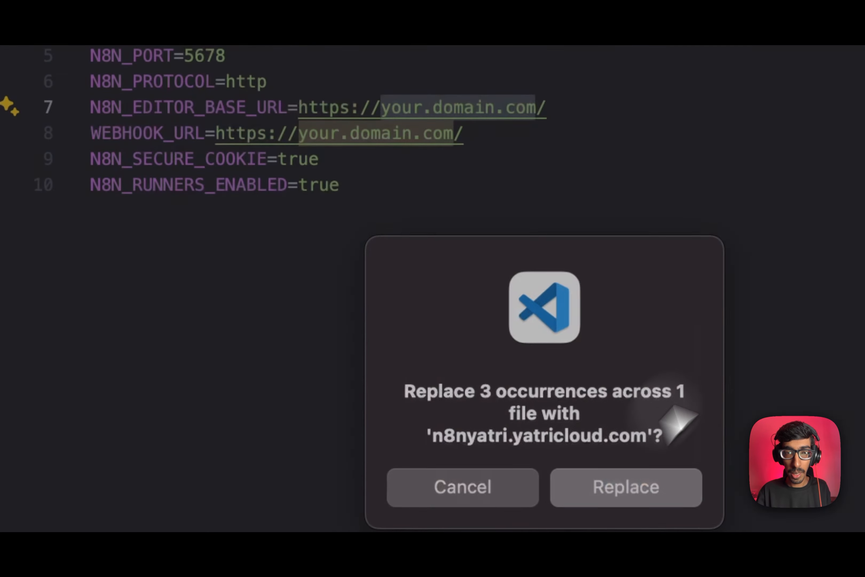
click(626, 487)
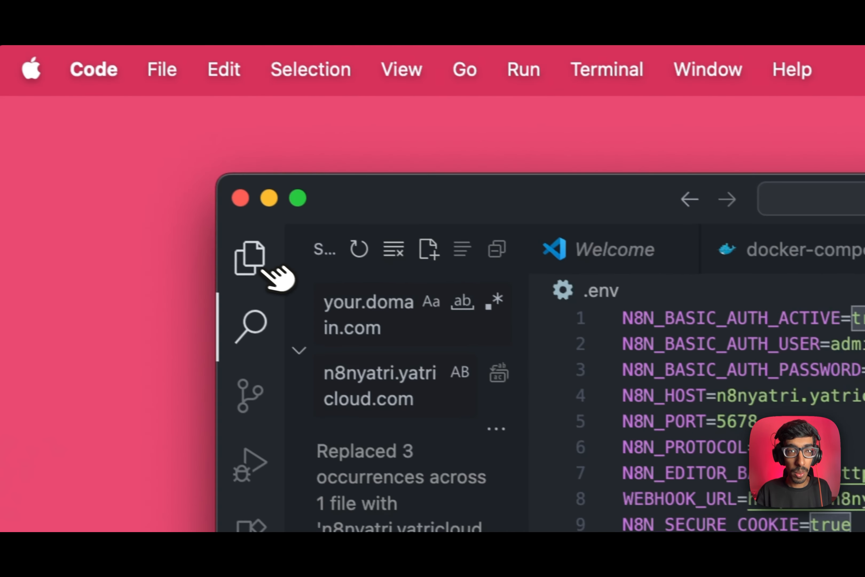
click(256, 257)
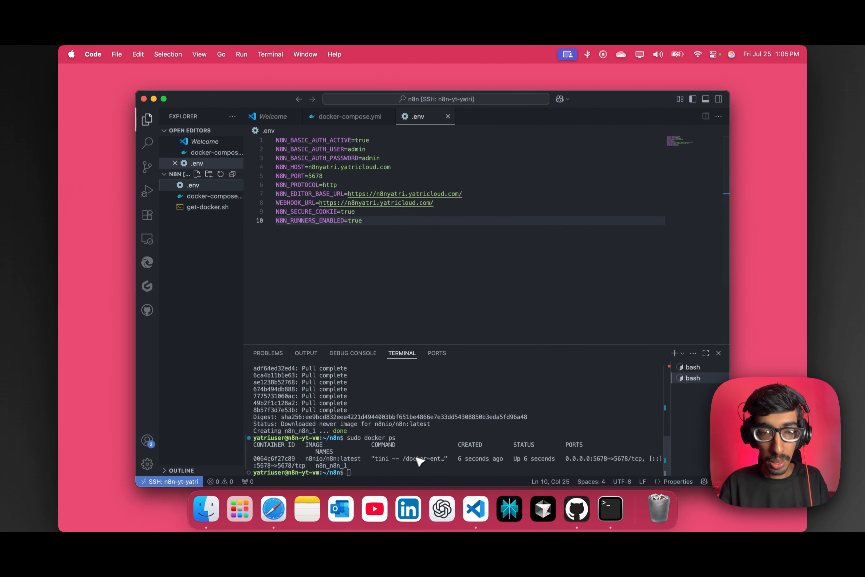
Copy 'sudo apt install -y nginx certbot python3-certbot-nginx' from the guide's step 7.
key(super+Tab)
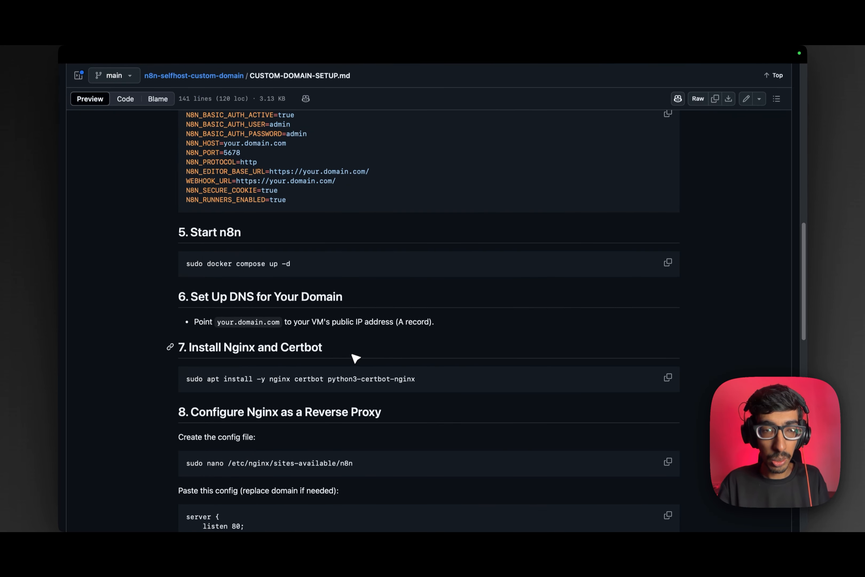
scroll(355, 354, down, 2)
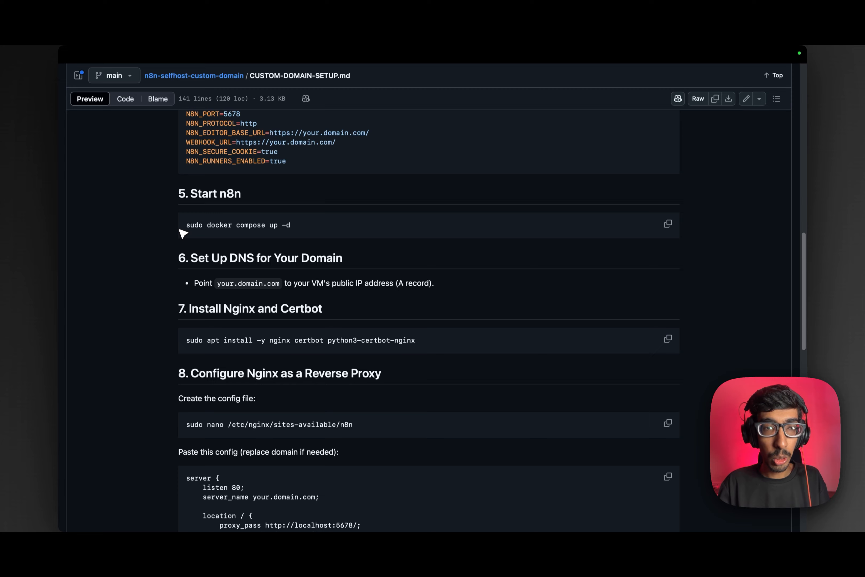
drag(192, 227, 312, 230)
scroll(313, 244, down, 3)
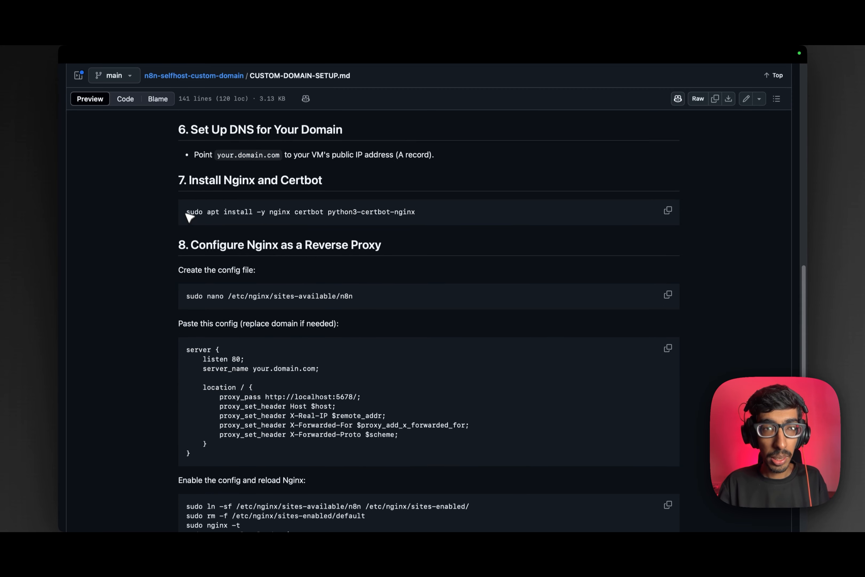
scroll(205, 207, up, 1)
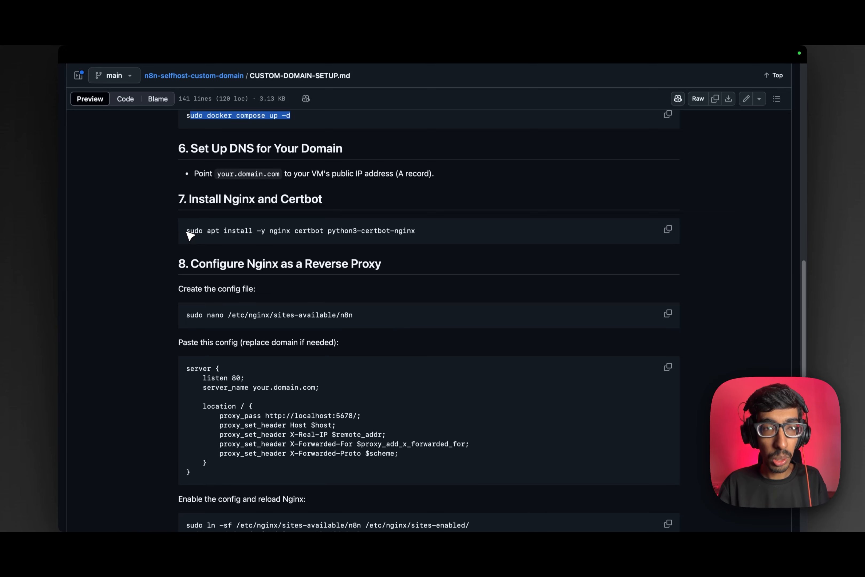
drag(187, 231, 263, 237)
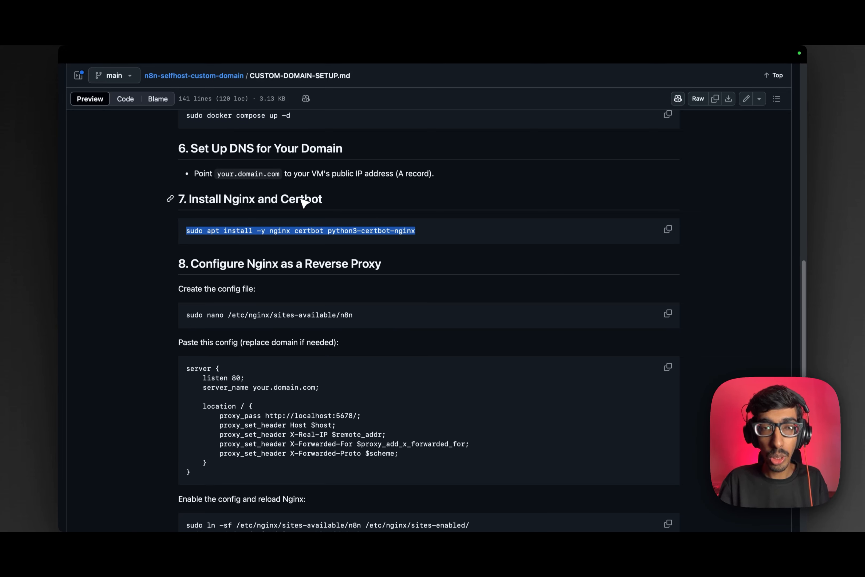
click(312, 231)
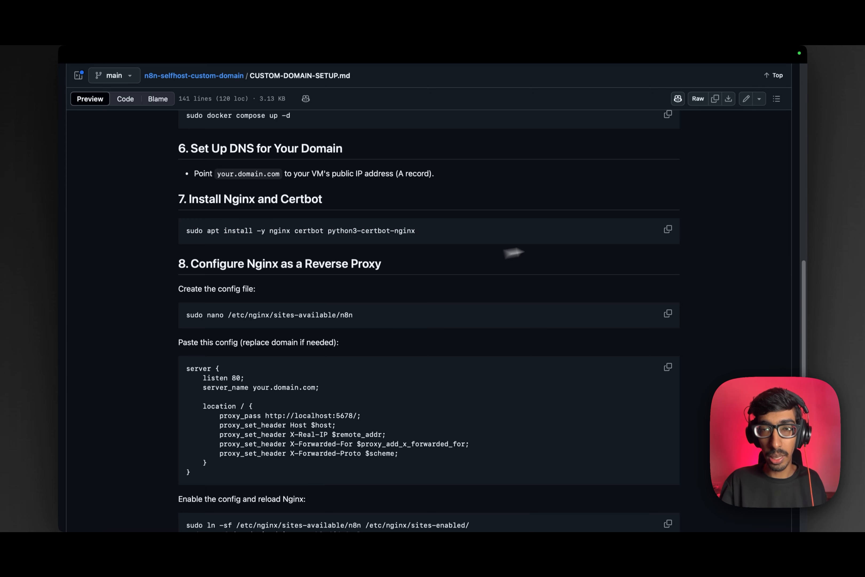
click(673, 229)
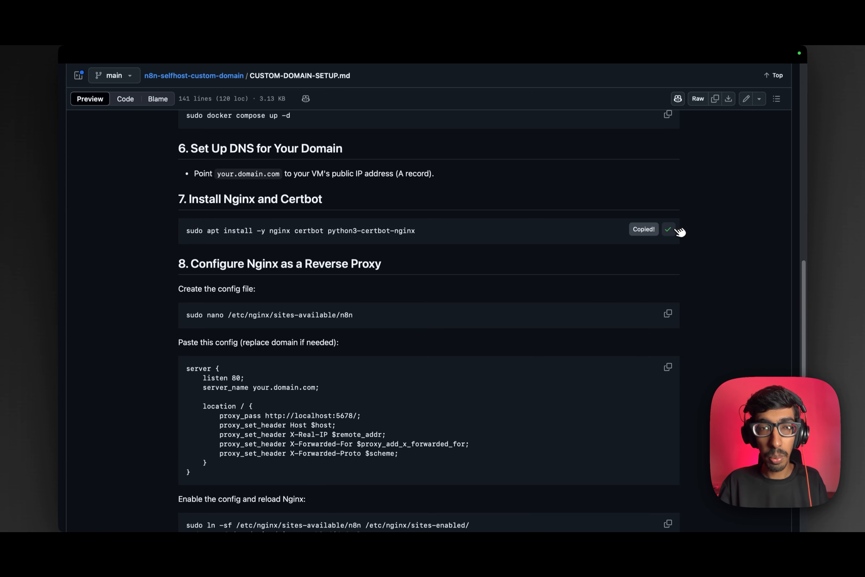
key(super+Tab)
click(378, 299)
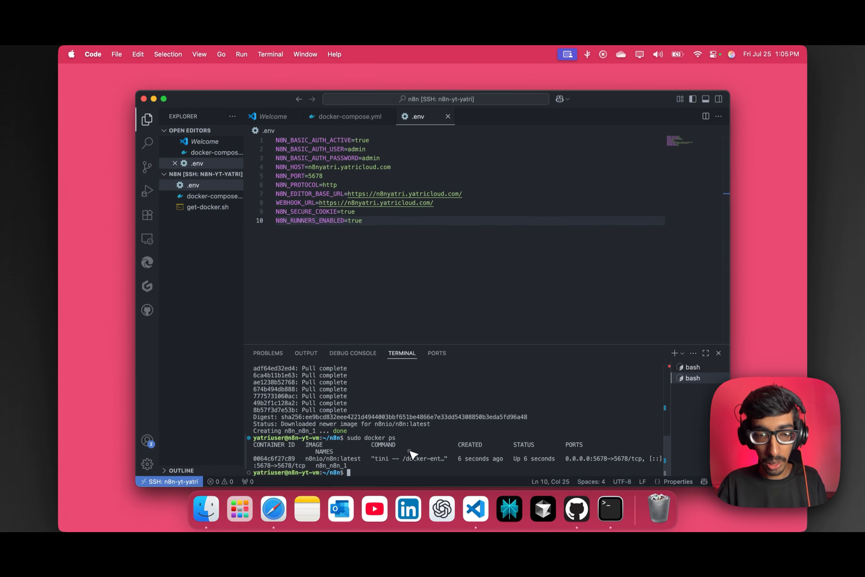
Run the Nginx and Certbot install, then open /etc/nginx/sites-available/n8n in nano.
key(super+v)
key(Return)
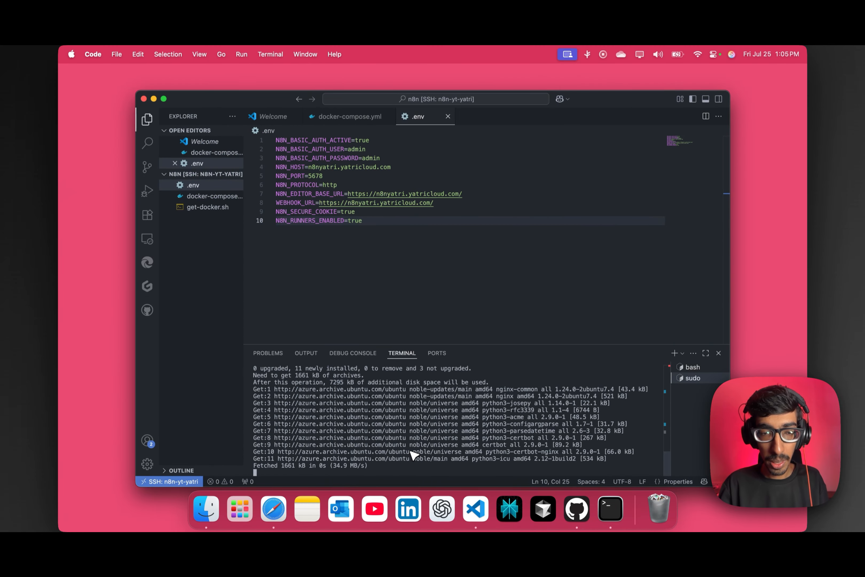
key(super+Tab)
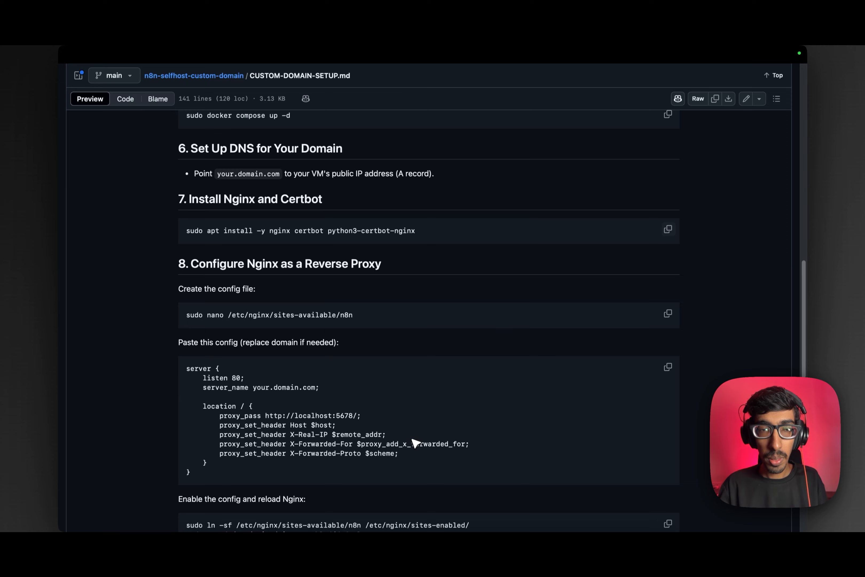
scroll(400, 357, down, 2)
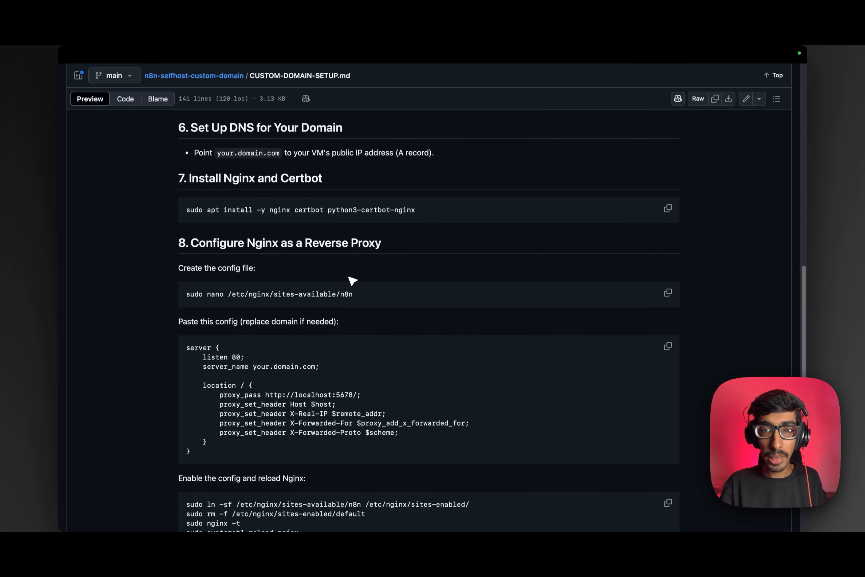
scroll(391, 273, down, 3)
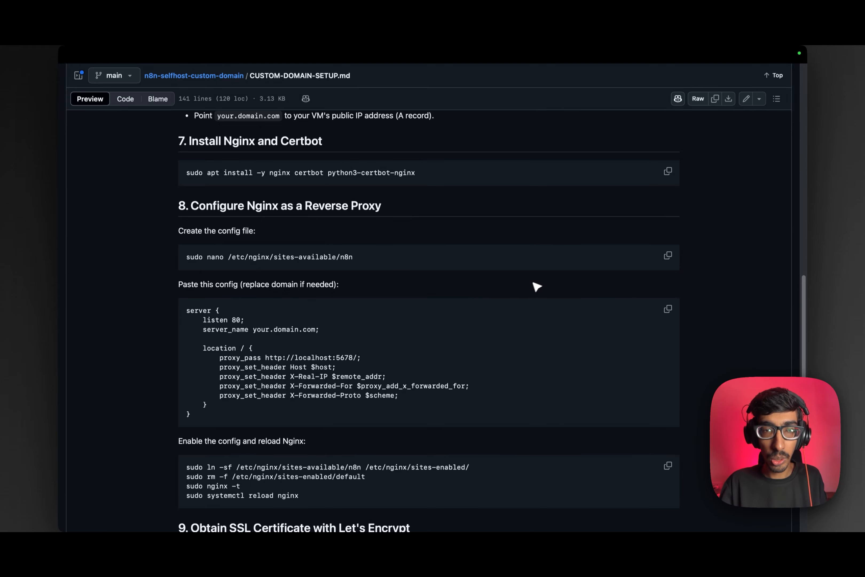
click(668, 257)
key(super+Tab)
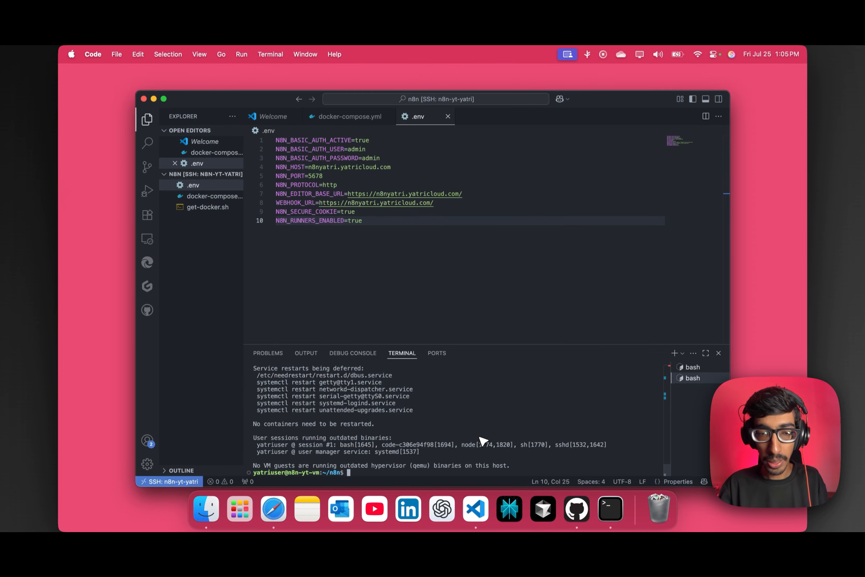
key(super+v)
key(Return)
Copy step 8's Nginx server block, noting its placeholder domain that needs replacing.
key(super+Tab)
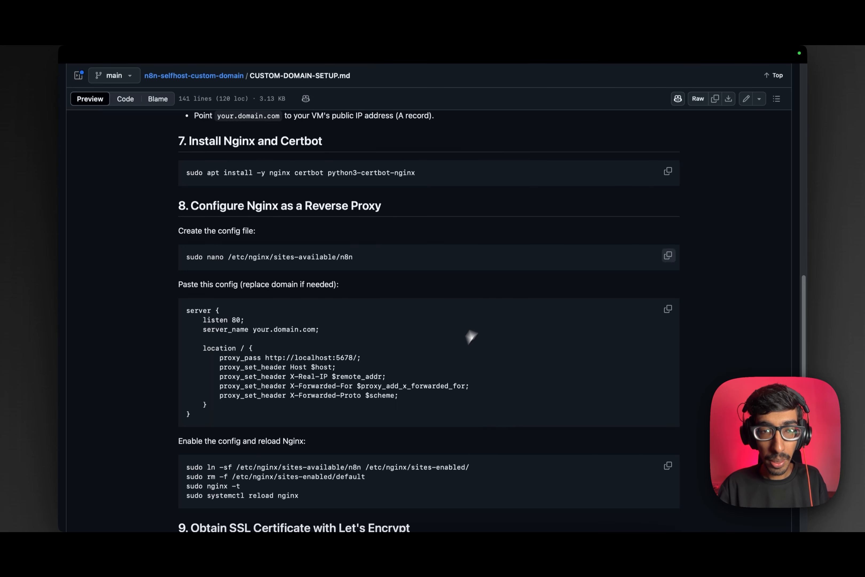
scroll(484, 309, down, 3)
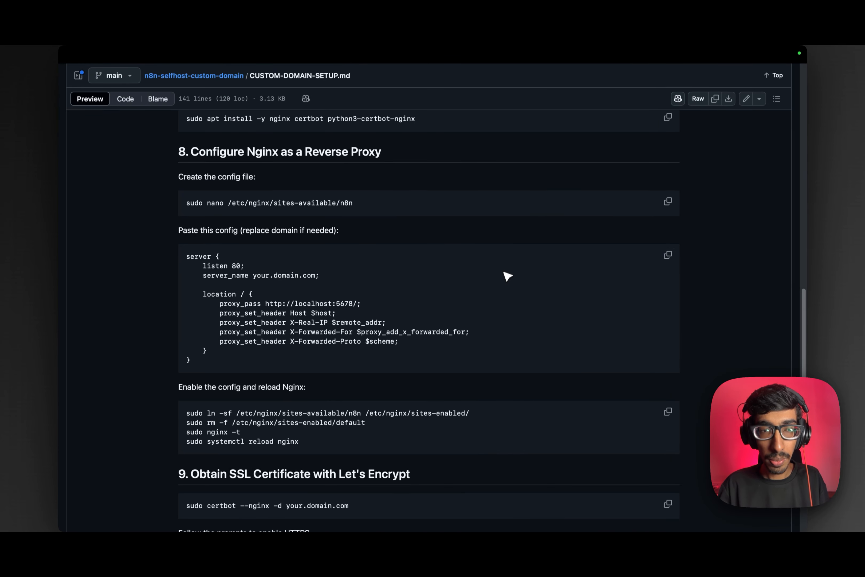
click(668, 255)
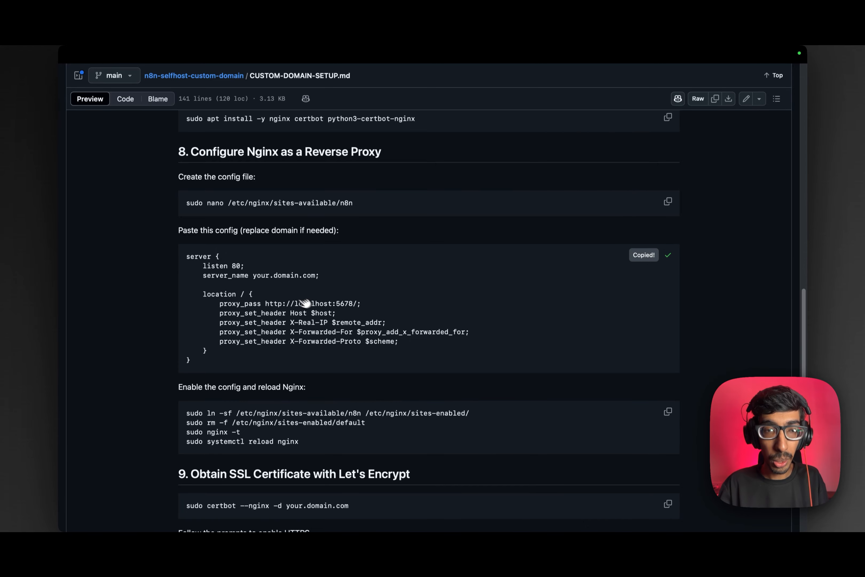
drag(315, 277, 260, 275)
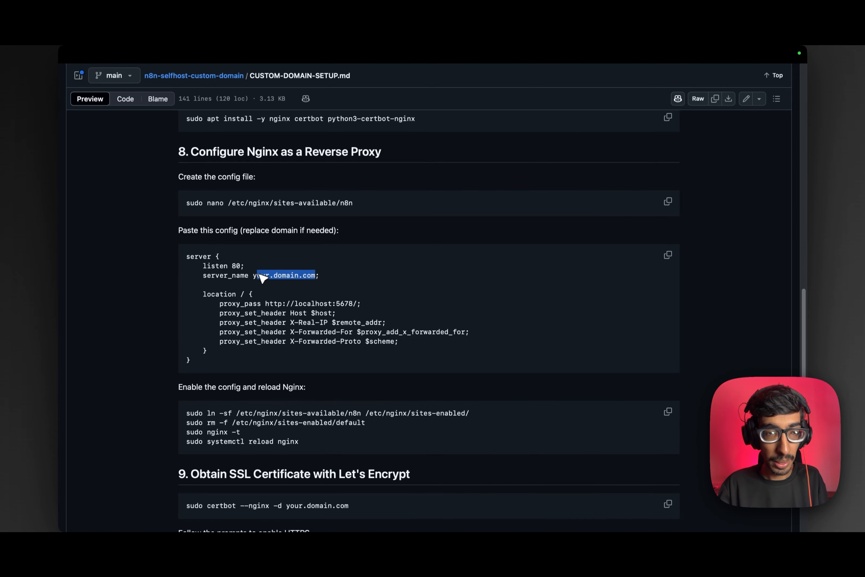
key(super+Tab)
Paste the server block into nano, set server_name to n8nyatri.yatricloud.com, and save.
click(429, 415)
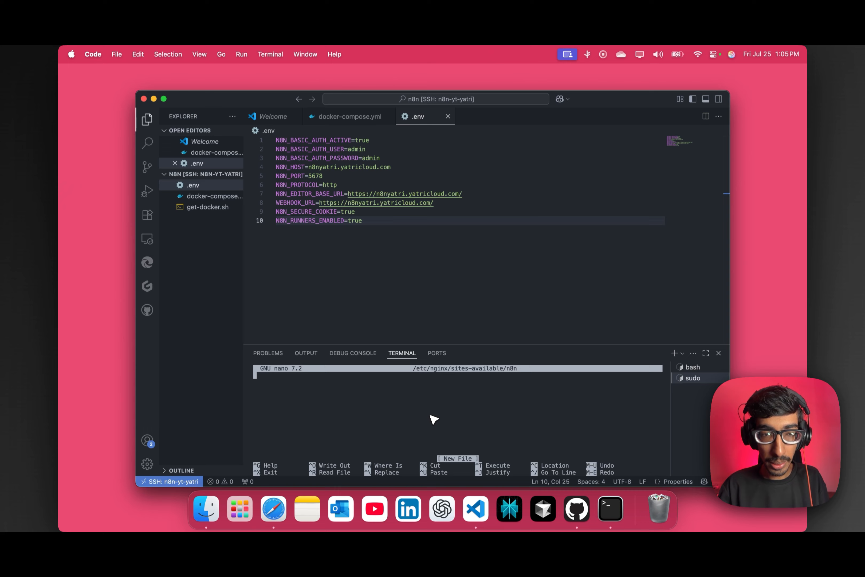
key(super+v)
key(Up)
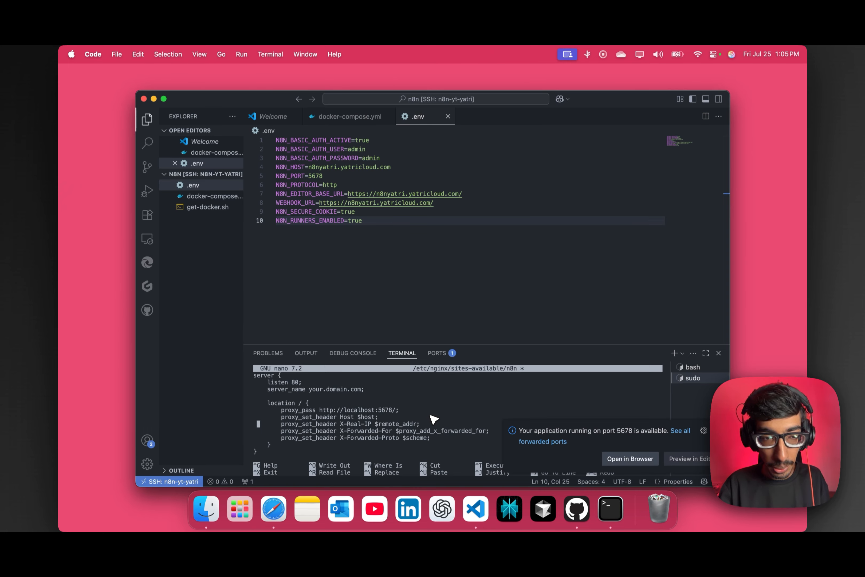
key(Right)
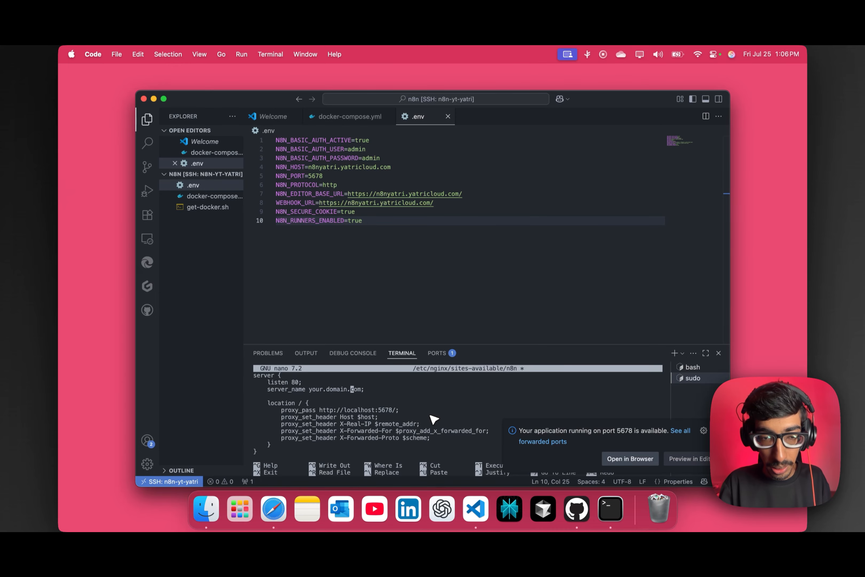
key(BackSpace)
key(BackSpace)
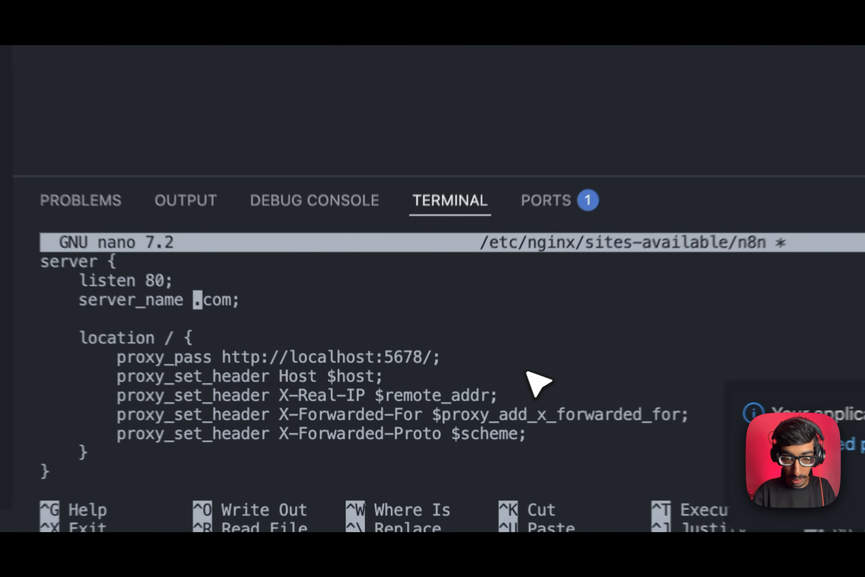
text(n8n)
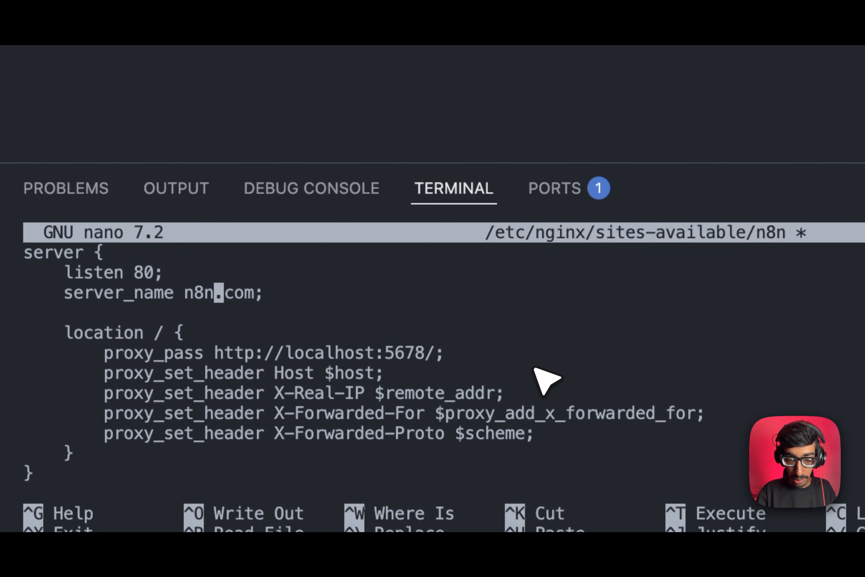
text(yatri.)
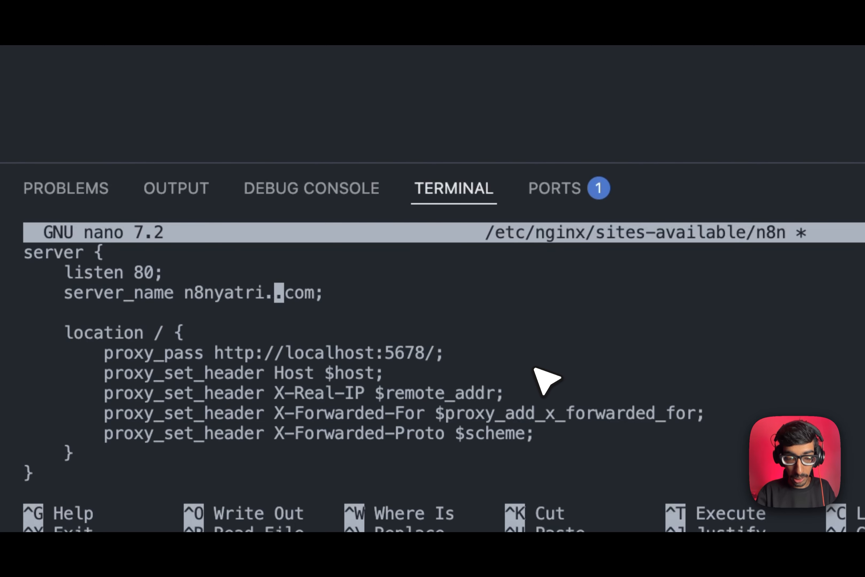
text(yatricloud)
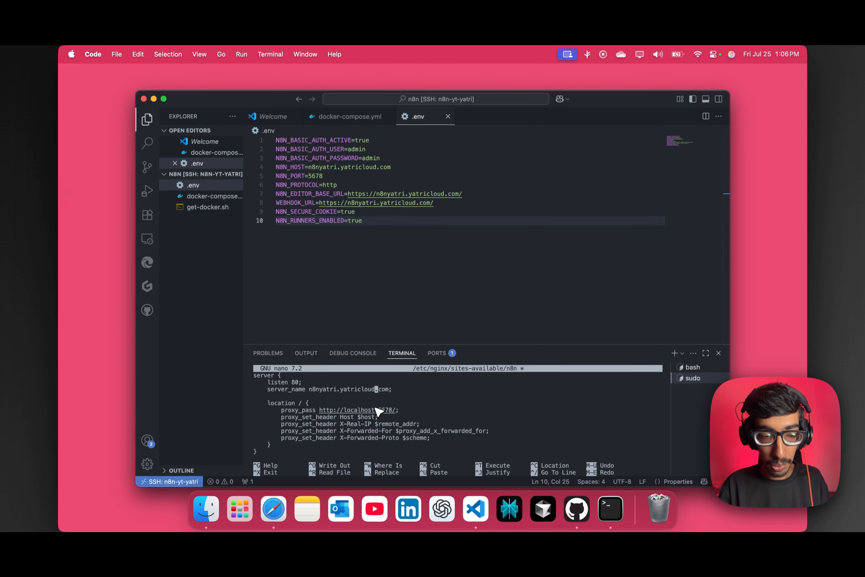
key(ctrl+o)
key(Return)
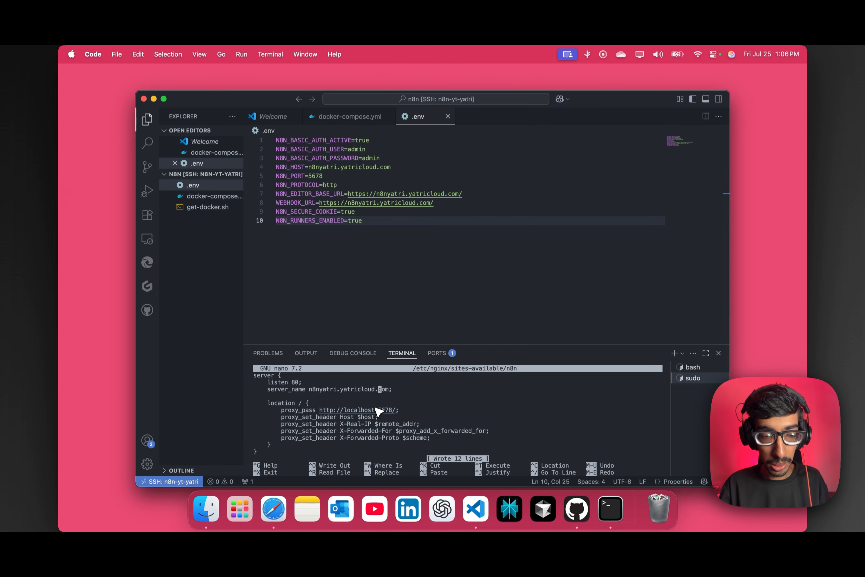
key(ctrl+x)
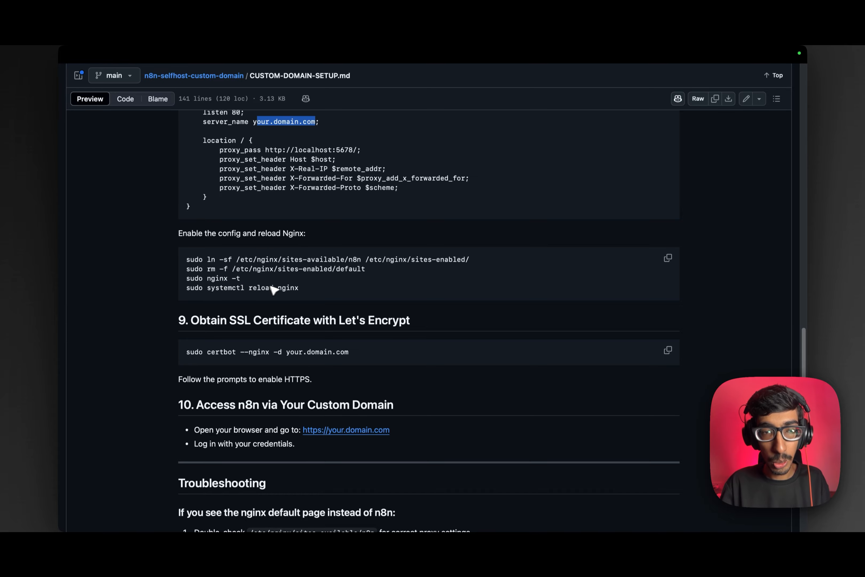
Run the guide's commands linking the n8n site, removing default, testing and reloading Nginx.
click(668, 257)
key(super+Tab)
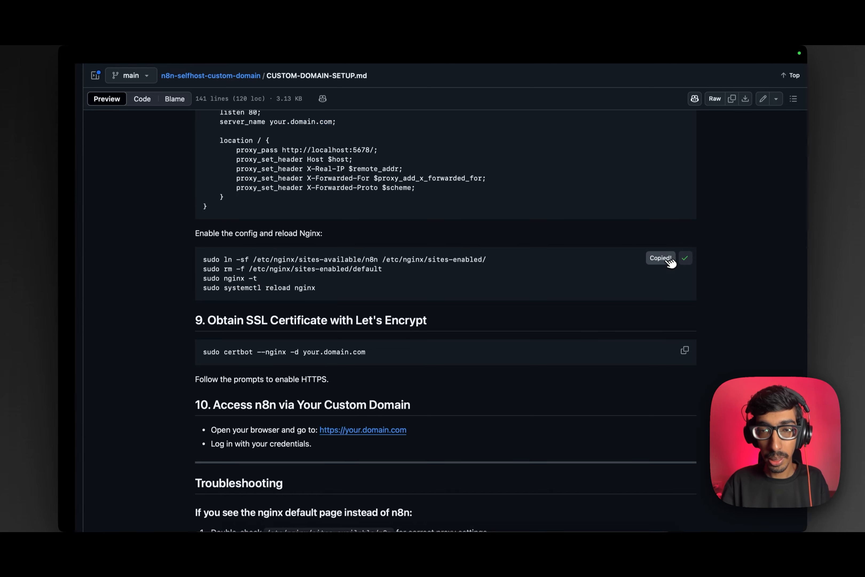
key(super+v)
key(Return)
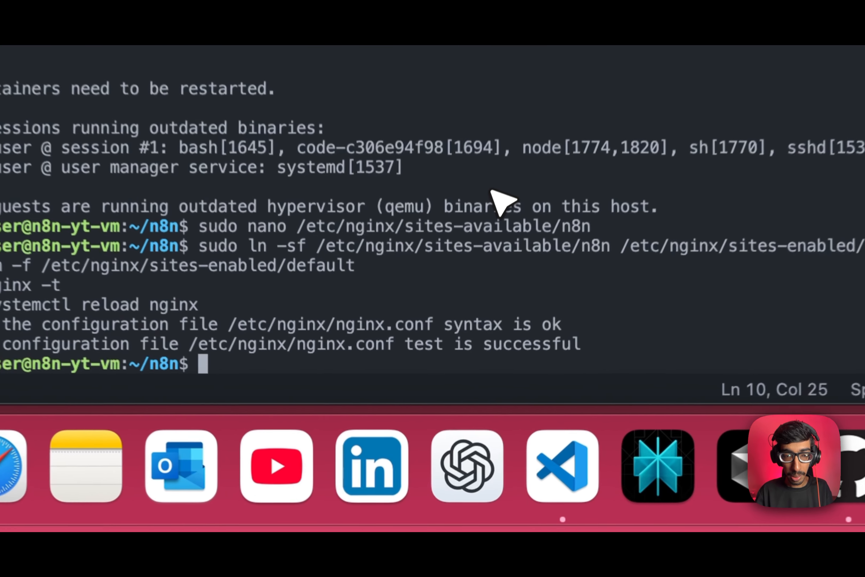
click(494, 465)
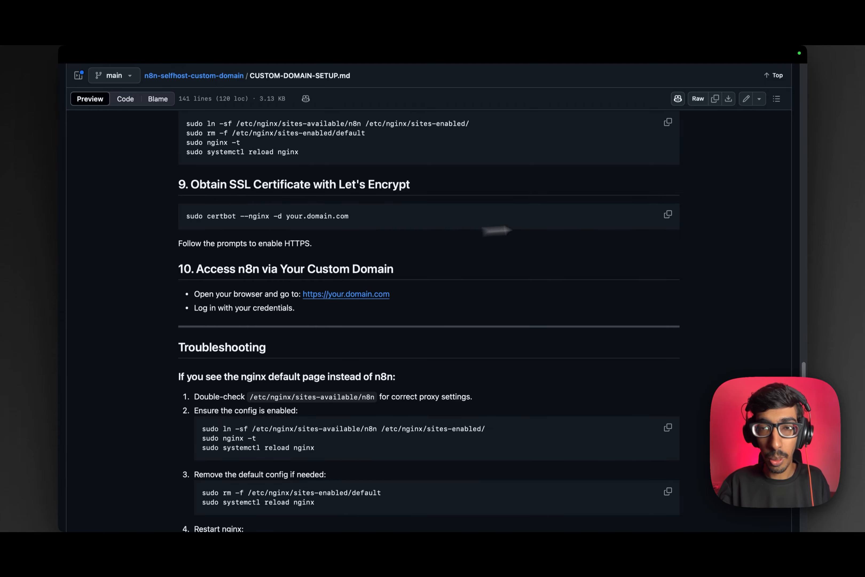
Run sudo certbot --nginx with the domain changed to n8nyatri.yatricloud.com.
click(668, 214)
key(ctrl+Left)
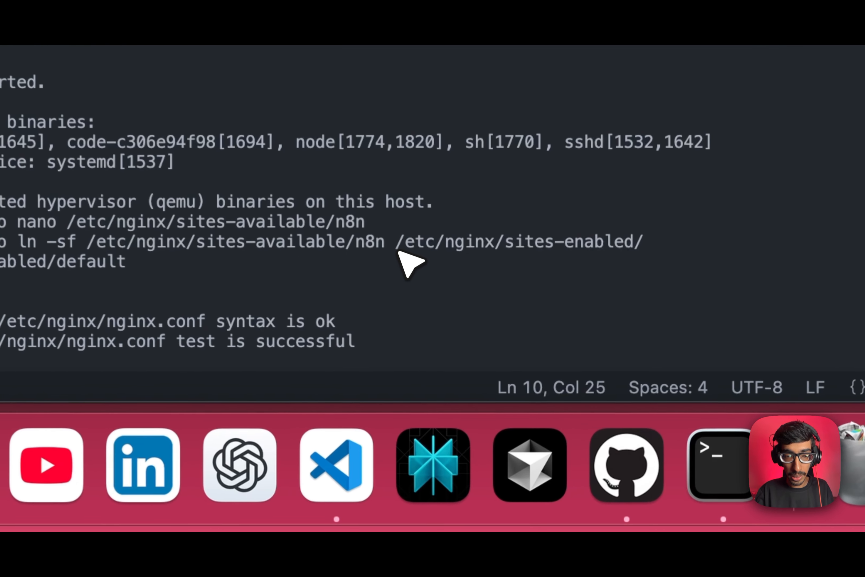
key(super+v)
key(BackSpace)
key(BackSpace)
key(BackSpace)
key(BackSpace)
key(BackSpace)
key(BackSpace)
key(BackSpace)
key(BackSpace)
key(BackSpace)
key(BackSpace)
key(BackSpace)
key(BackSpace)
key(BackSpace)
key(BackSpace)
key(BackSpace)
key(BackSpace)
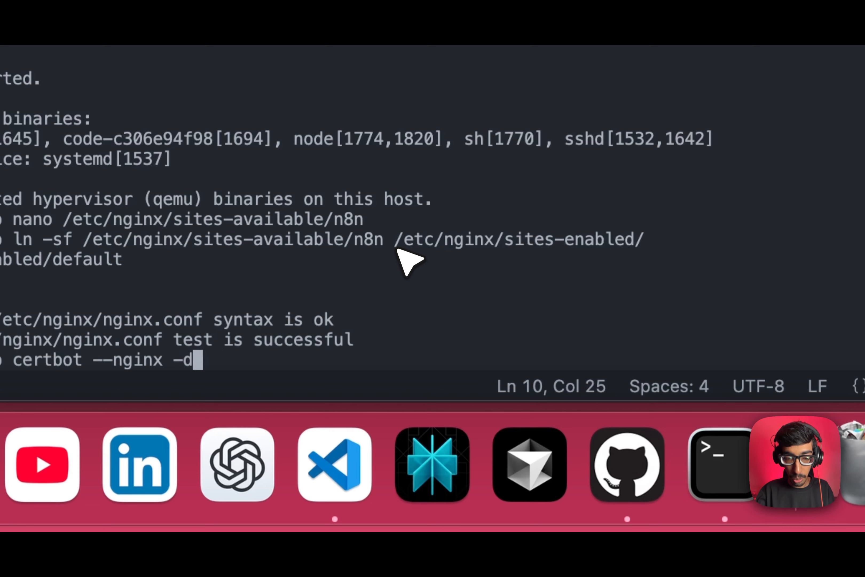
text(n8n.)
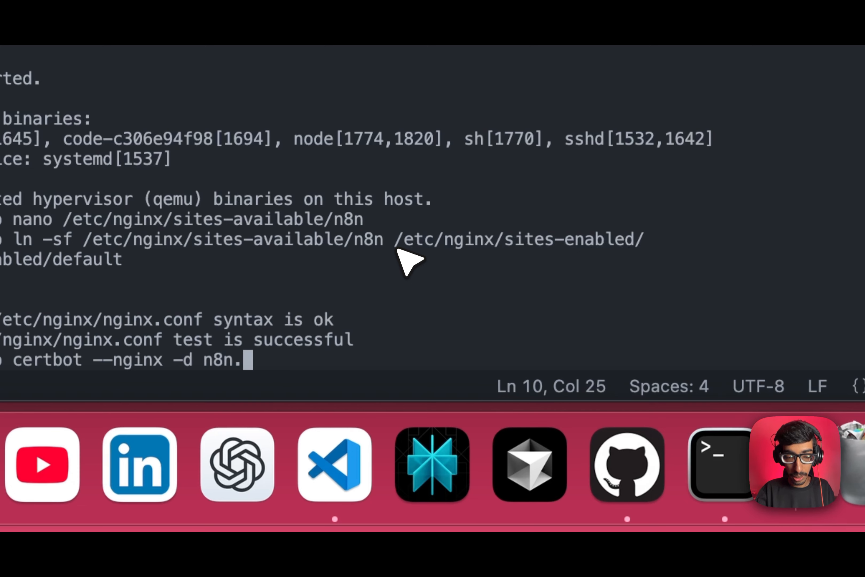
text(yat)
key(BackSpace)
key(BackSpace)
key(BackSpace)
key(BackSpace)
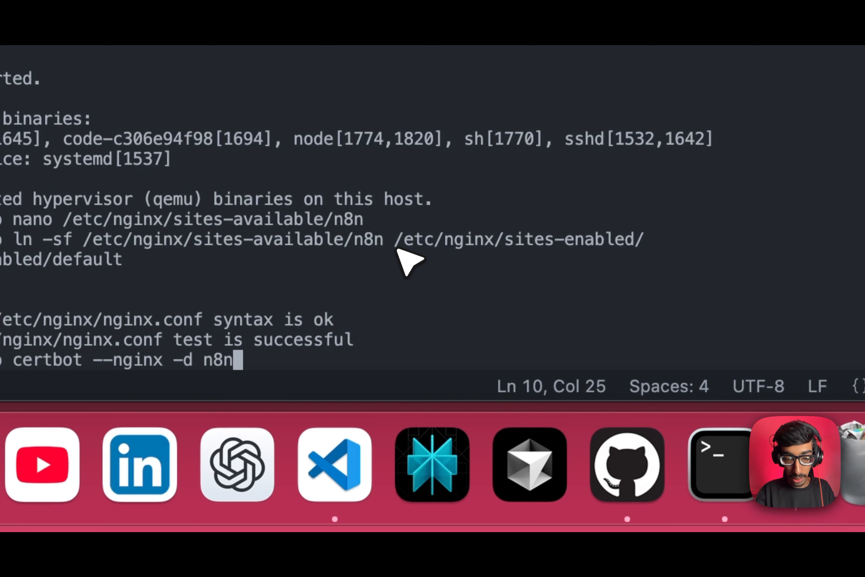
text(yatri.yat)
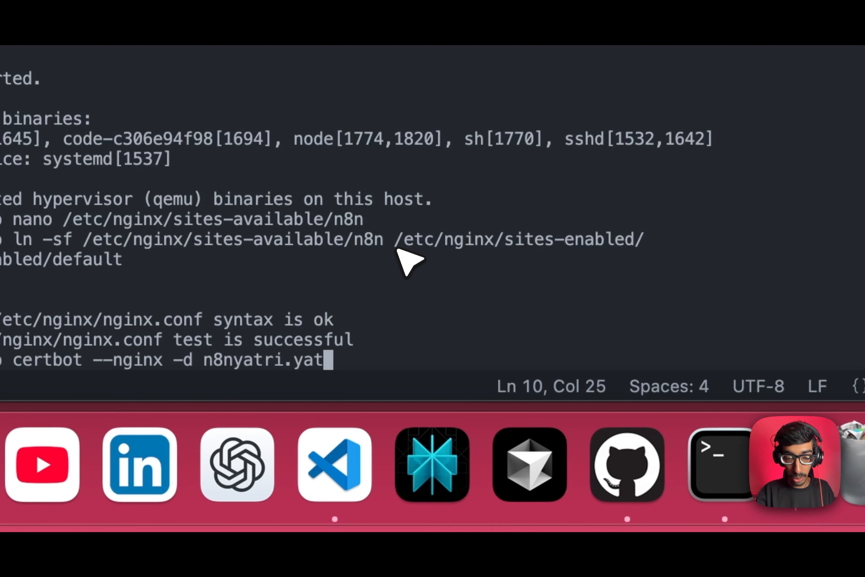
text(ricloud.co)
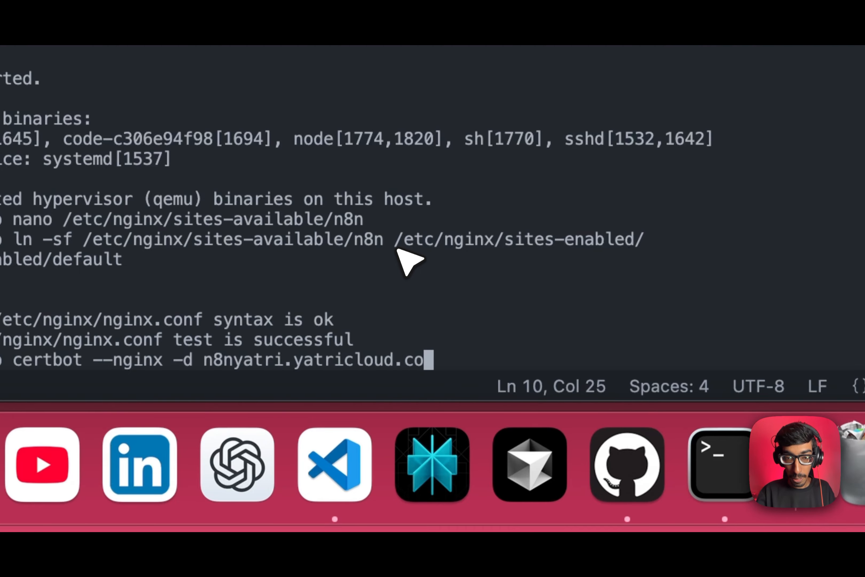
text(m)
key(Return)
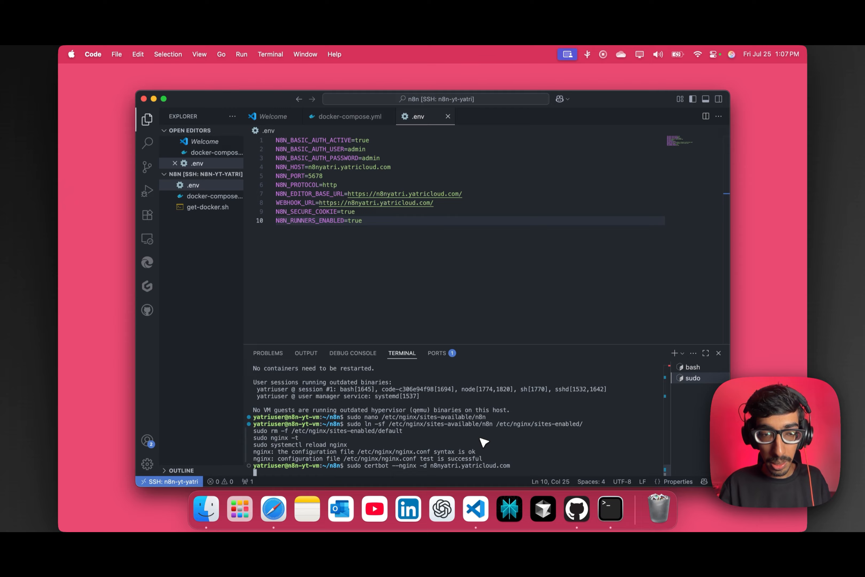
Submit the contact e-mail, accept the Let's Encrypt terms, and agree to EFF e-mail sharing.
drag(495, 345, 498, 234)
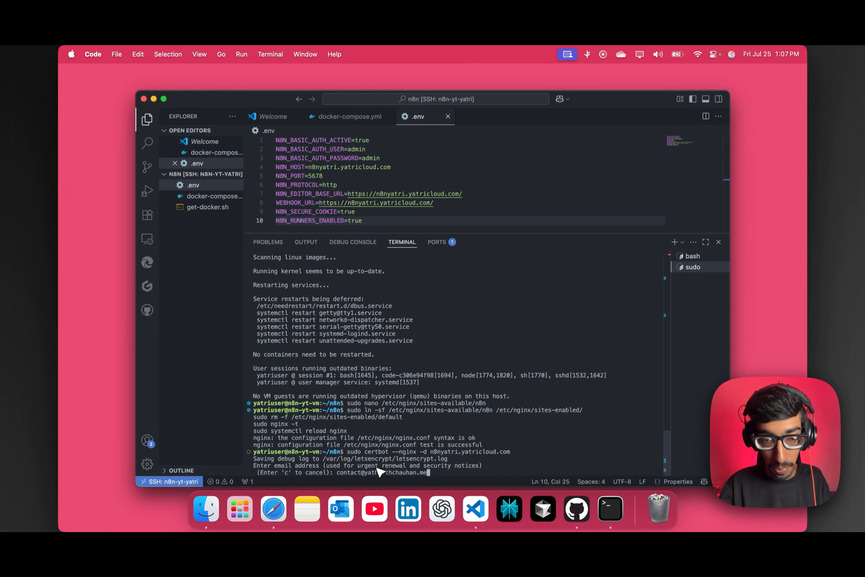
key(Return)
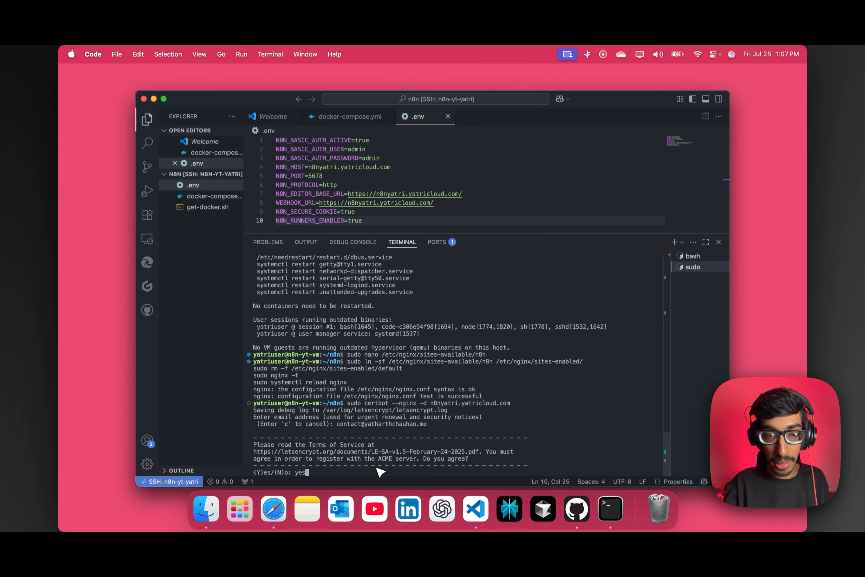
text(yes)
key(Return)
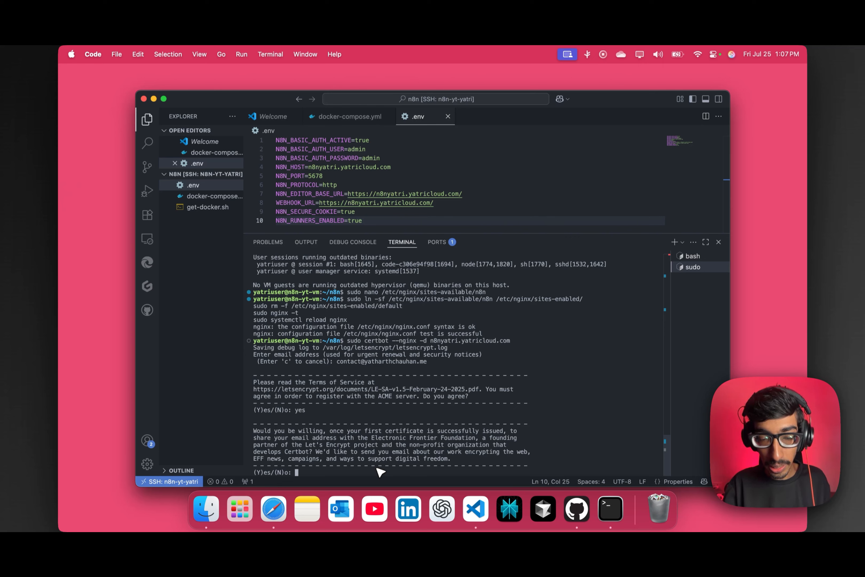
text(s)
key(Return)
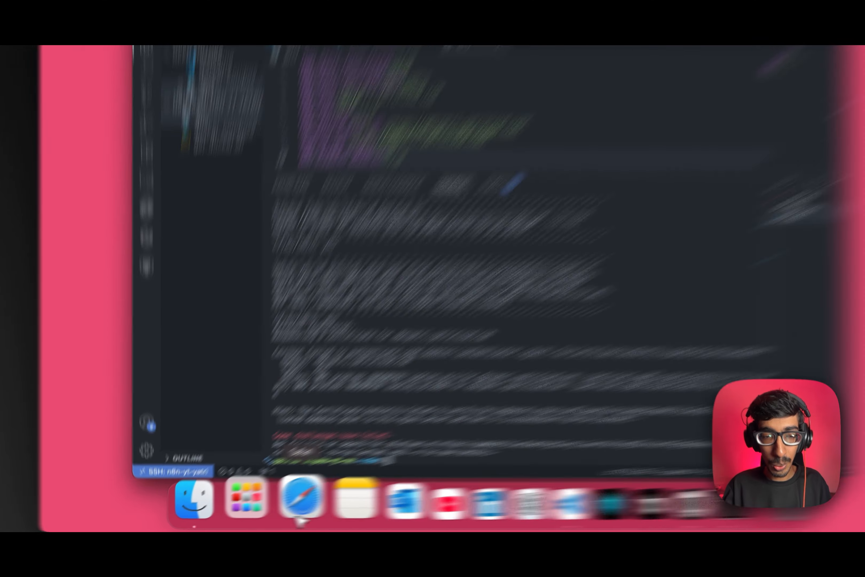
Start a new A record in GoDaddy DNS named n8nyatri.
right_click(273, 510)
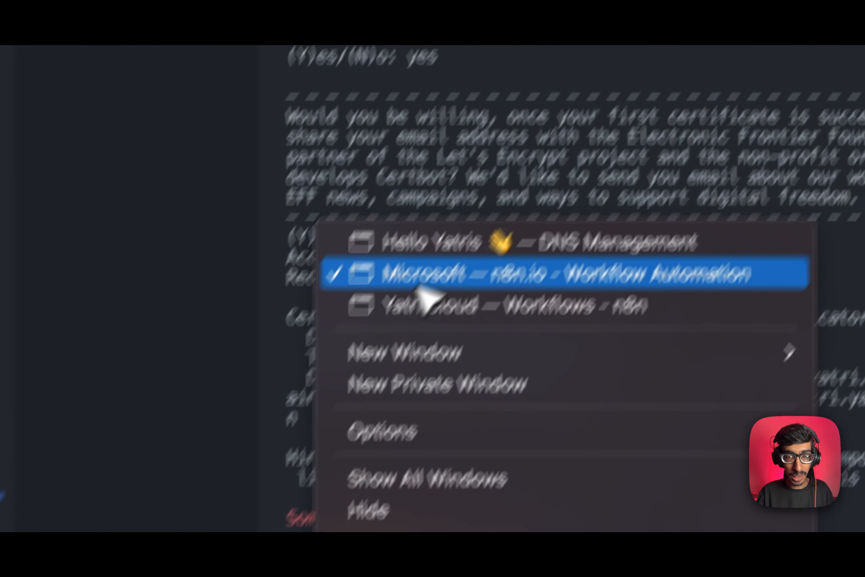
click(424, 246)
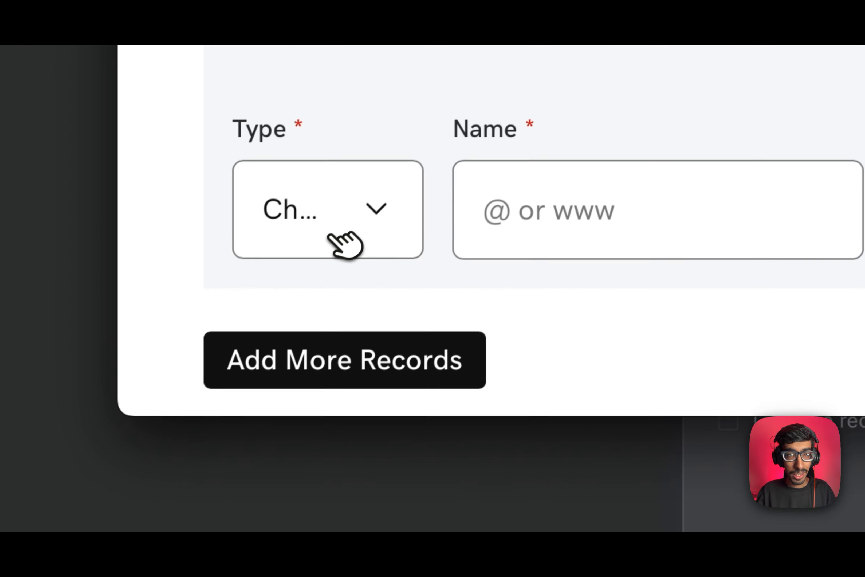
click(176, 395)
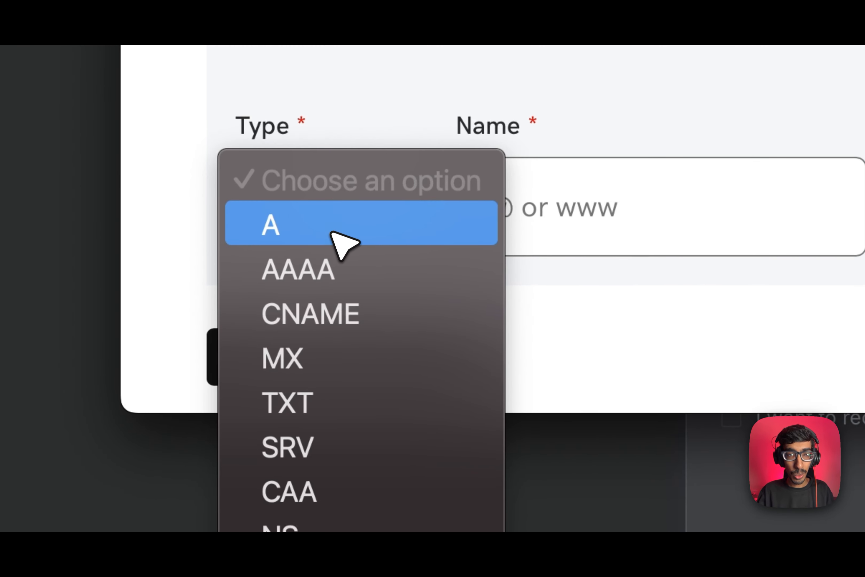
click(177, 395)
click(628, 251)
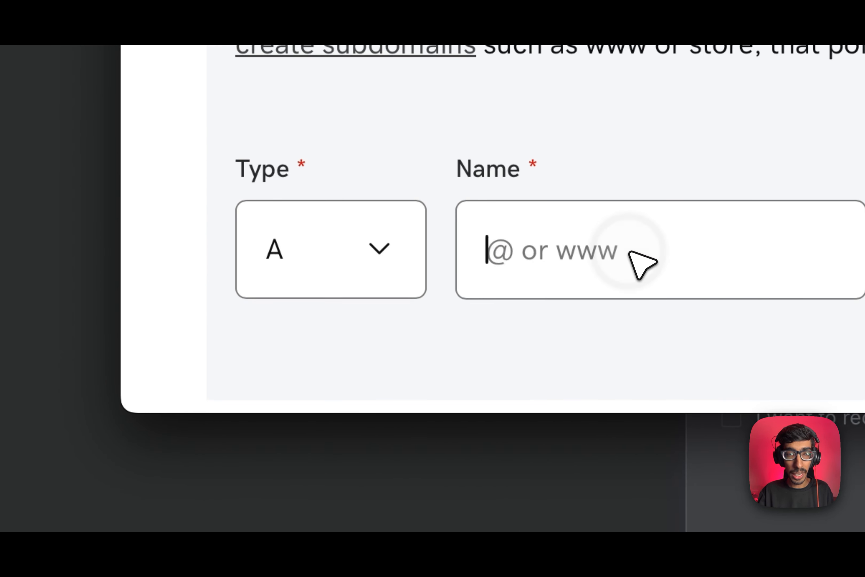
text(n8nyatri)
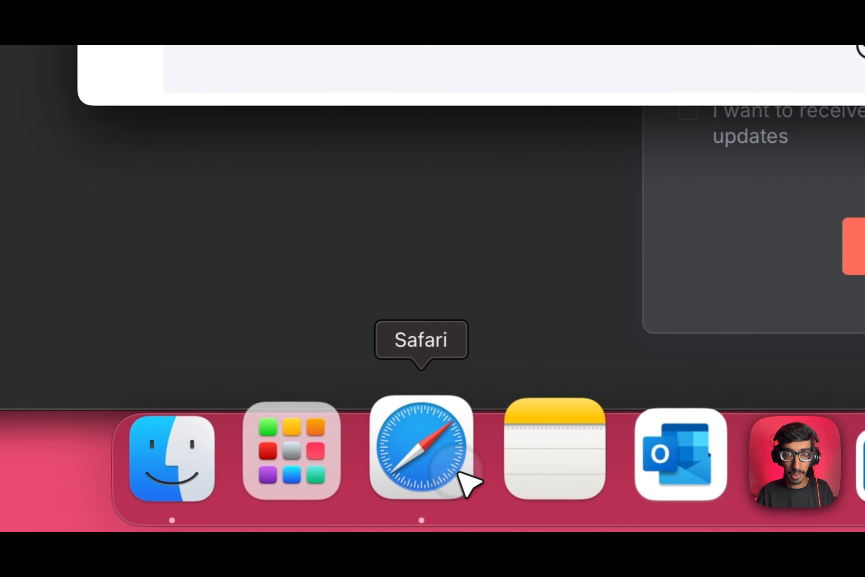
Paste the VM's public IP 20.84.107.89 from Azure as the value and save the record.
right_click(460, 472)
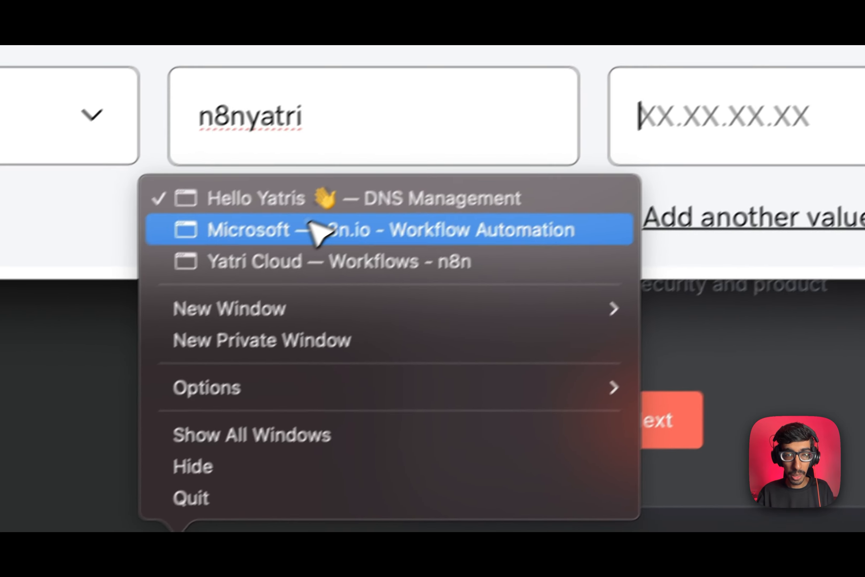
click(533, 54)
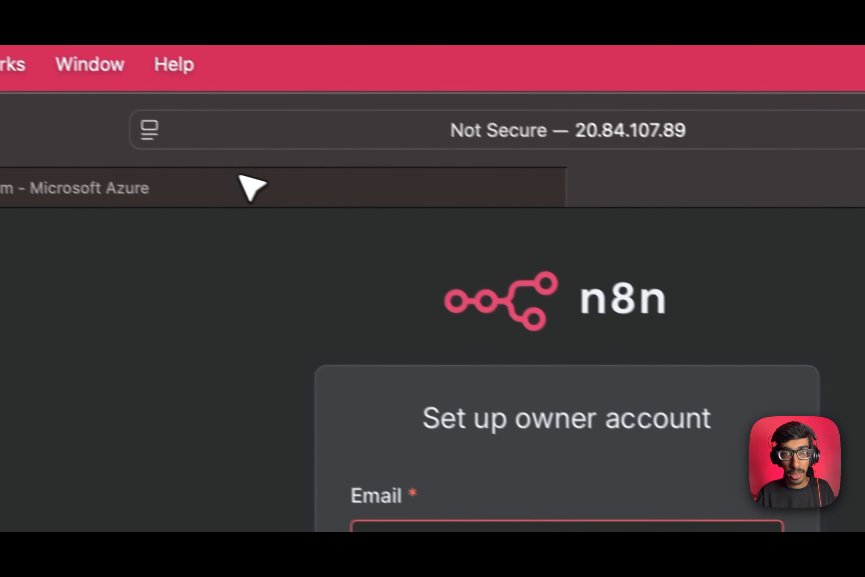
click(241, 180)
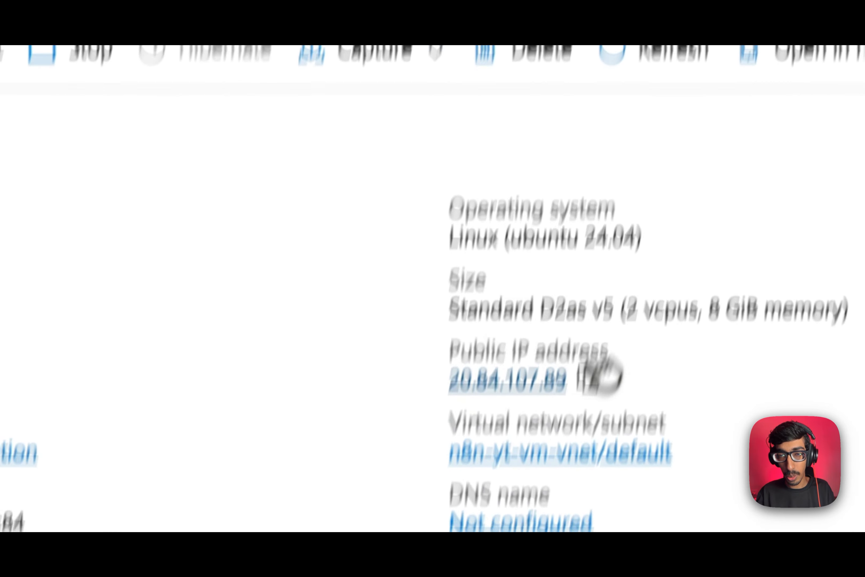
click(592, 379)
key(super+Tab)
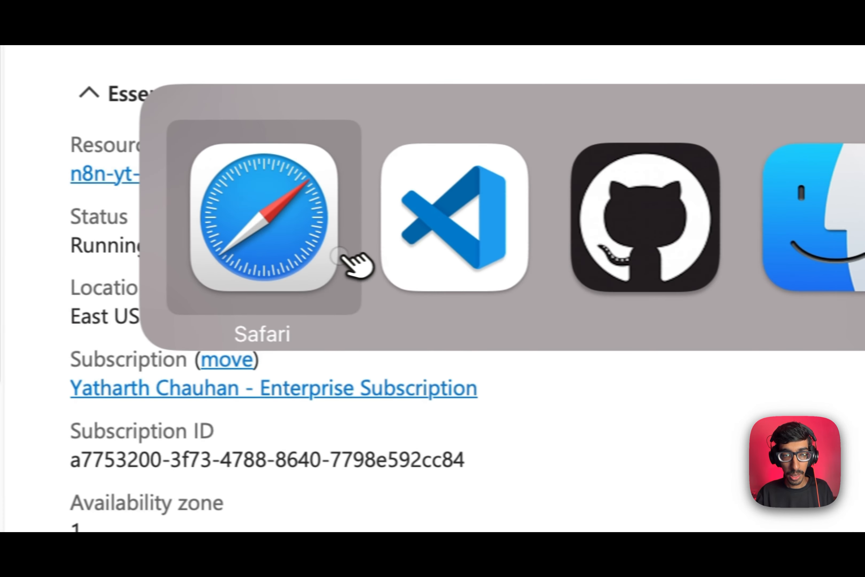
right_click(276, 555)
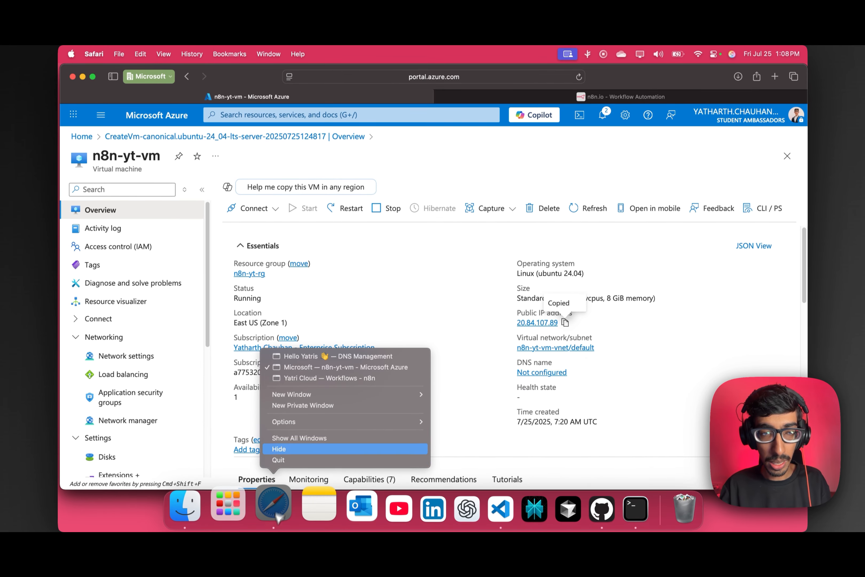
click(312, 356)
key(super+v)
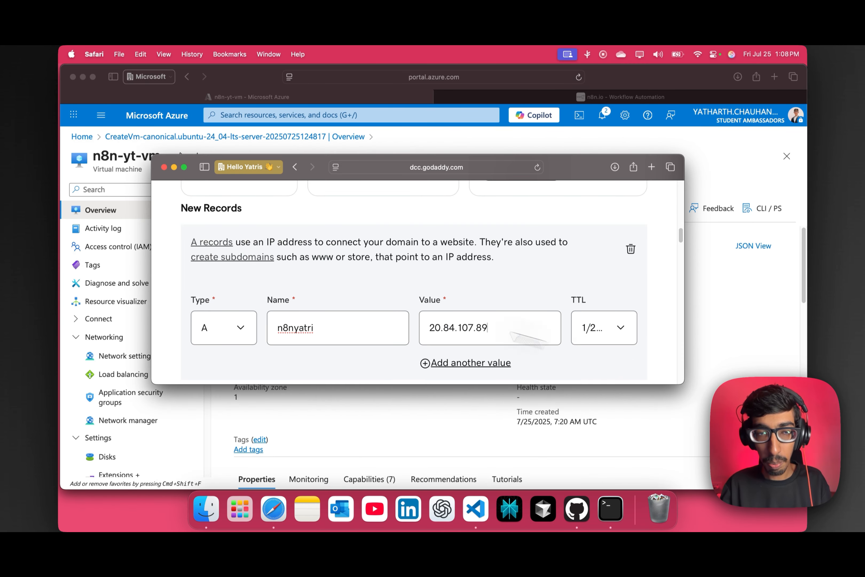
scroll(548, 338, down, 3)
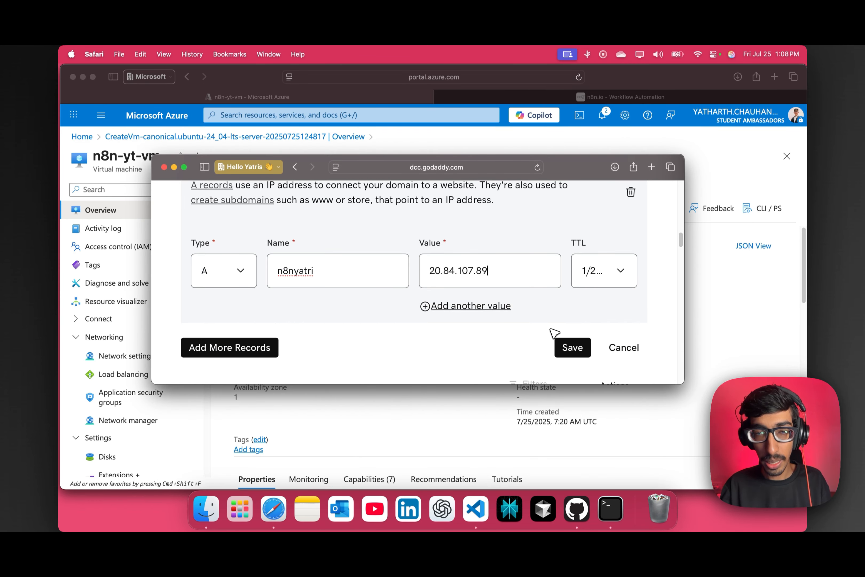
click(572, 347)
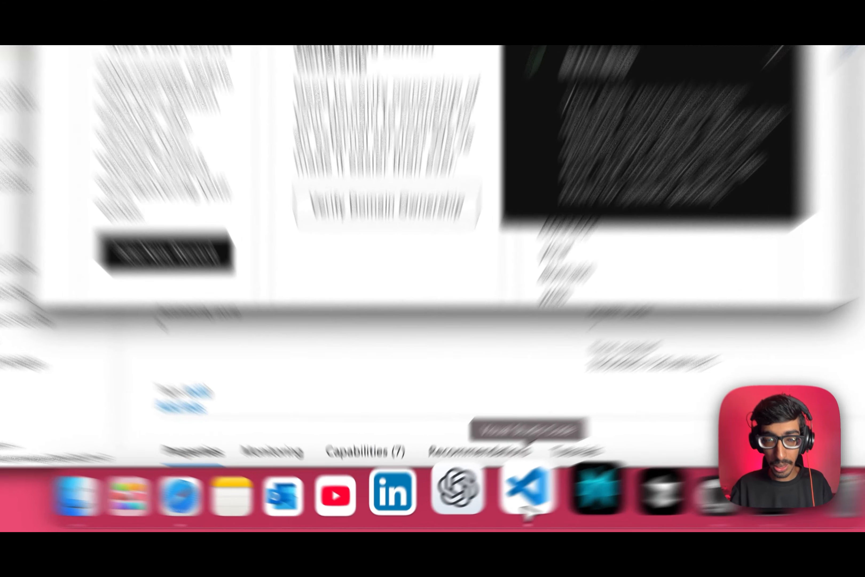
click(500, 508)
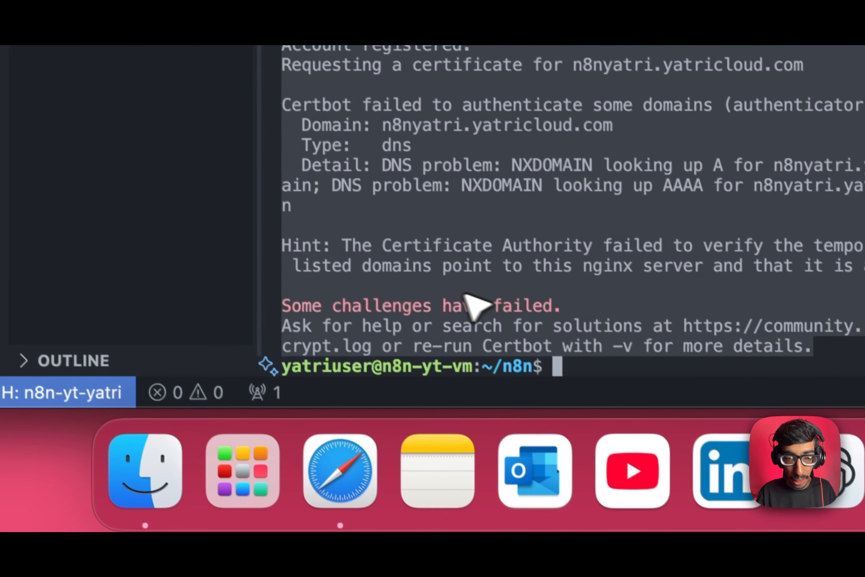
Rerun sudo certbot --nginx -d n8nyatri.yatricloud.com, now deploying the certificate successfully.
click(537, 295)
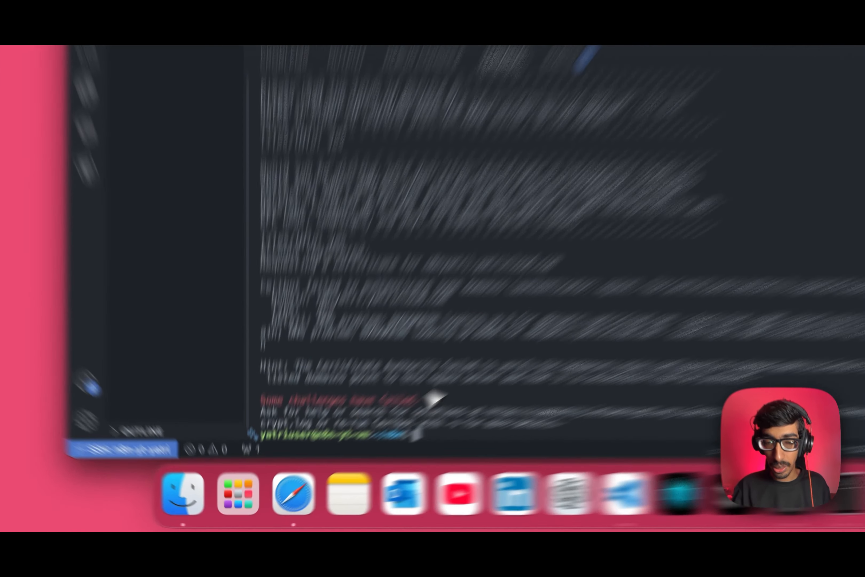
key(Up)
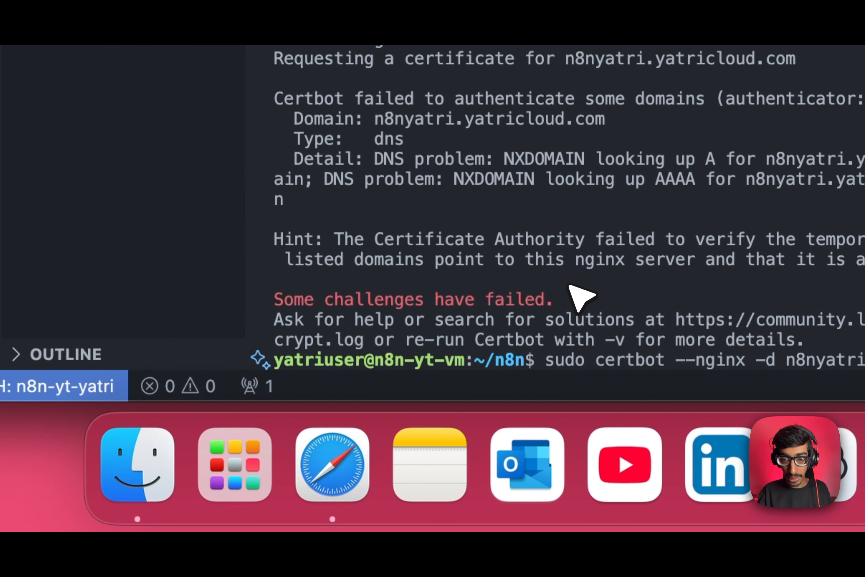
key(Return)
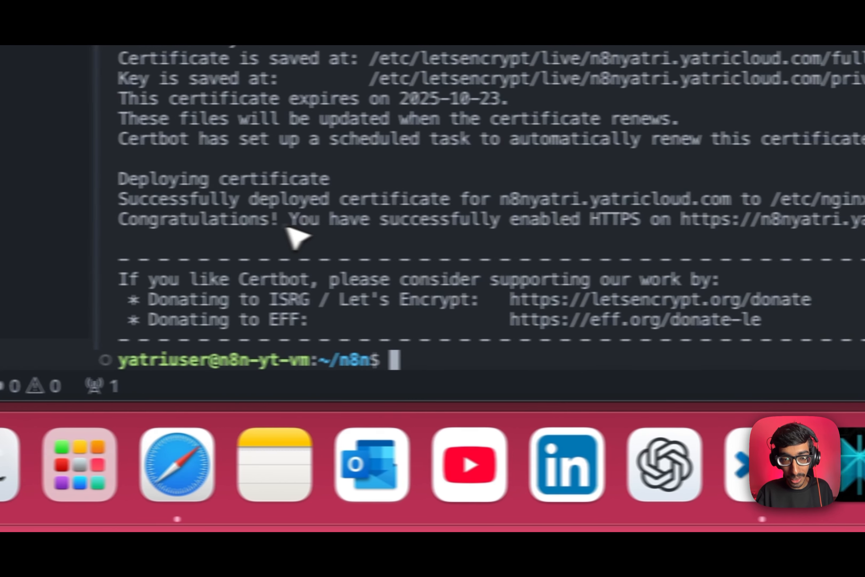
drag(438, 223, 401, 220)
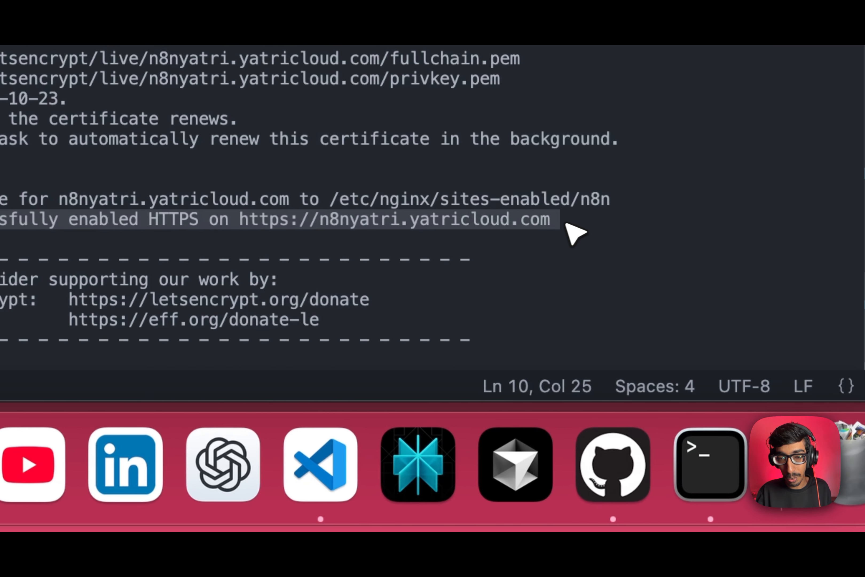
click(592, 283)
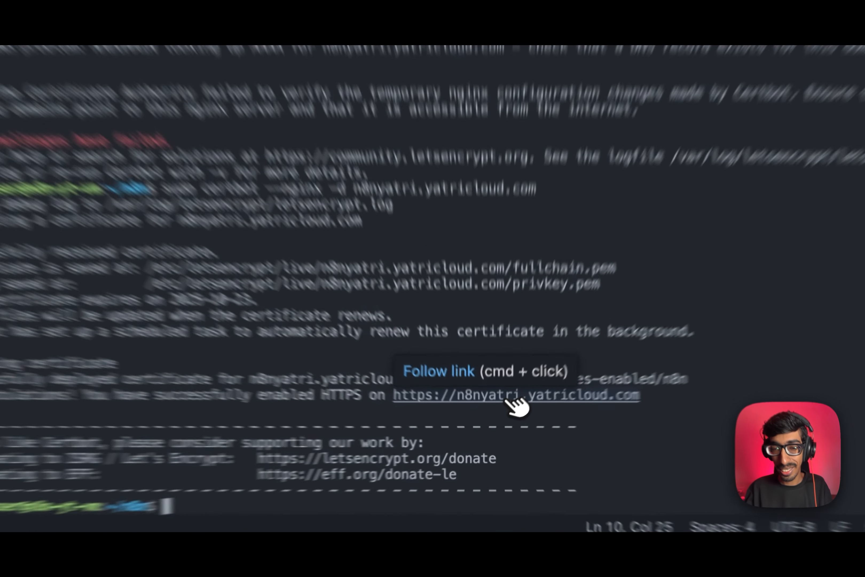
Open the n8nyatri.yatricloud.com link from the terminal and select its full address.
super+click(383, 225)
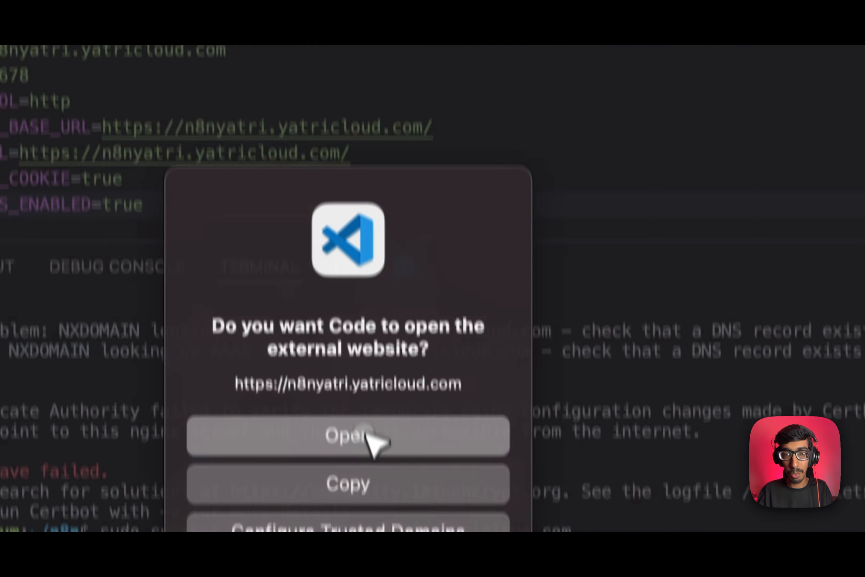
click(350, 34)
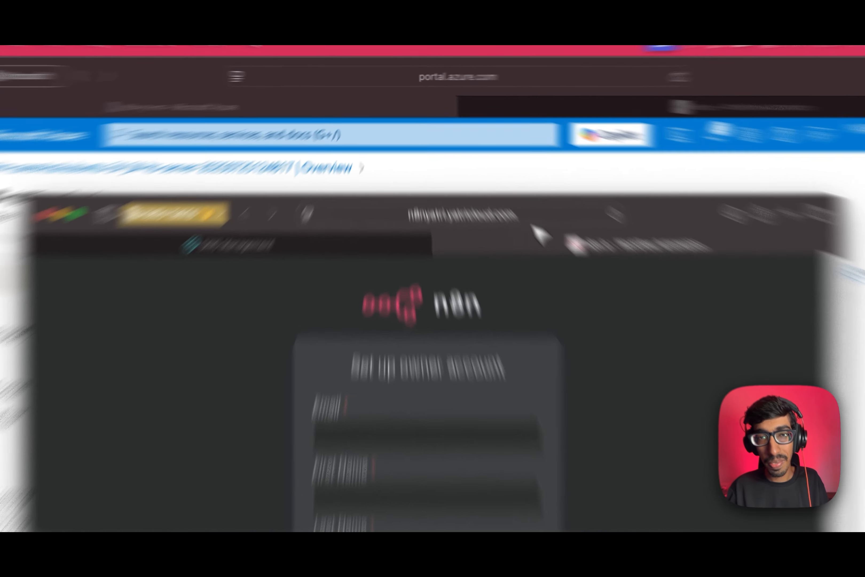
click(483, 170)
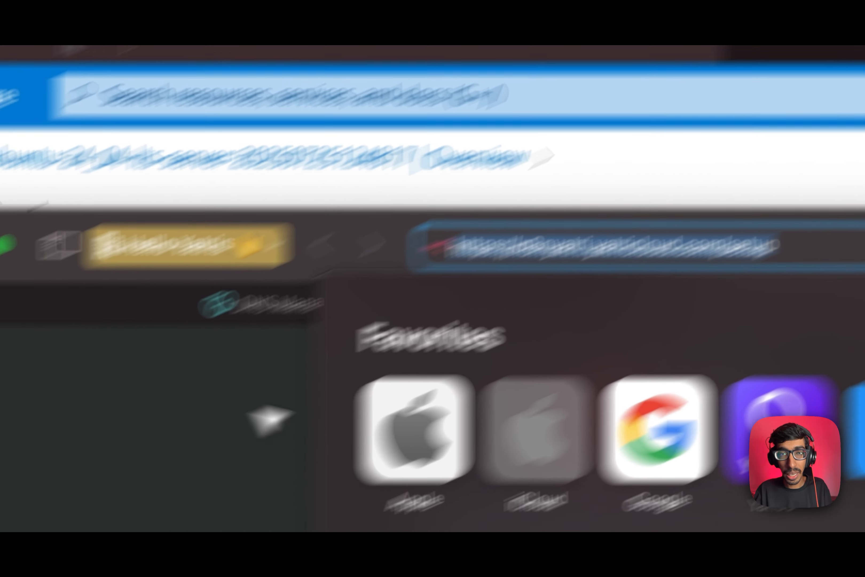
click(305, 358)
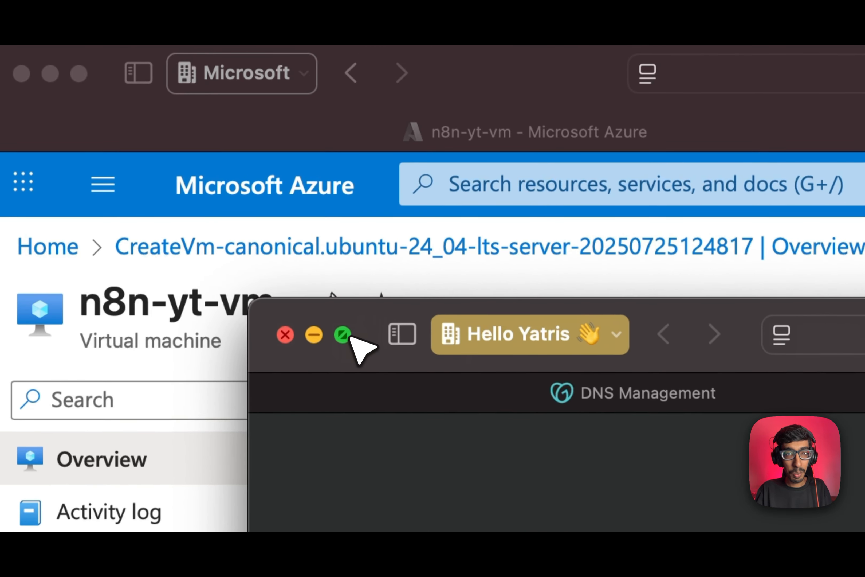
mouse_move(155, 173)
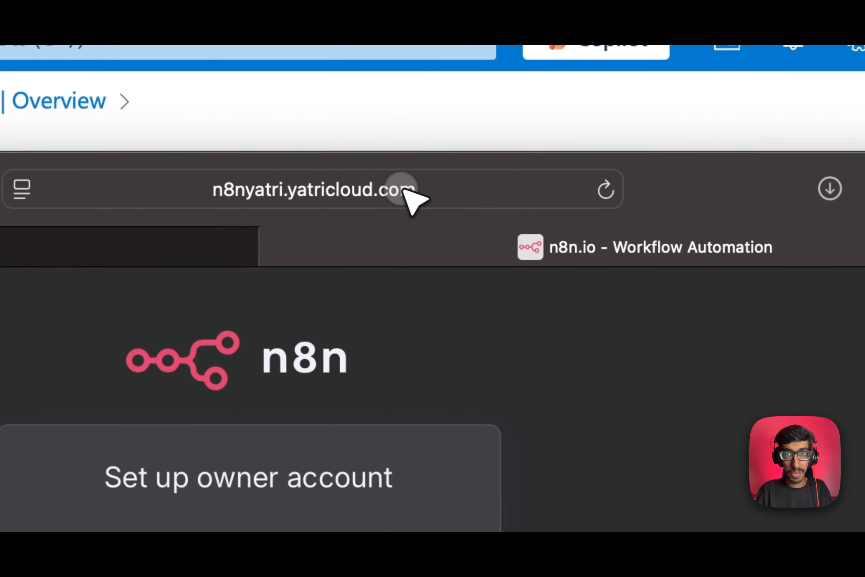
click(411, 201)
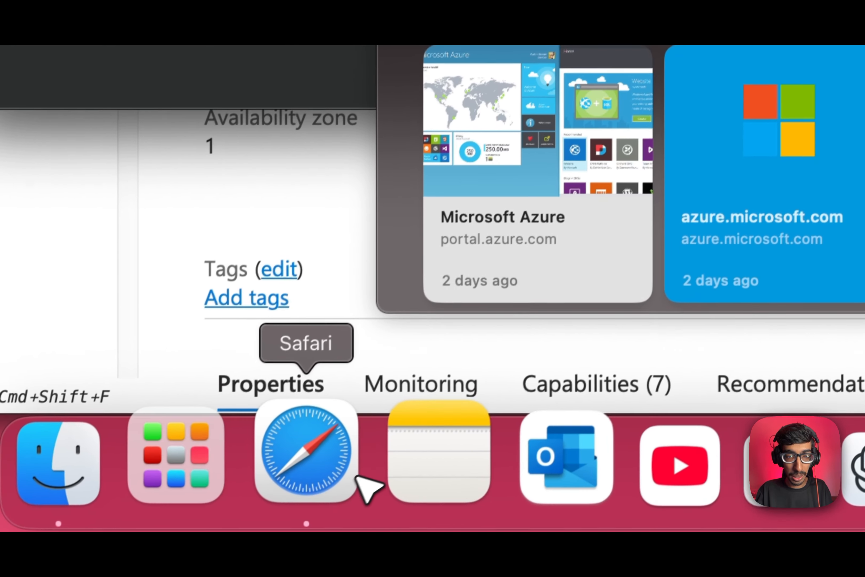
Load n8nyatri.yatricloud.com in a new tab of the n8n Safari window.
right_click(354, 478)
click(443, 86)
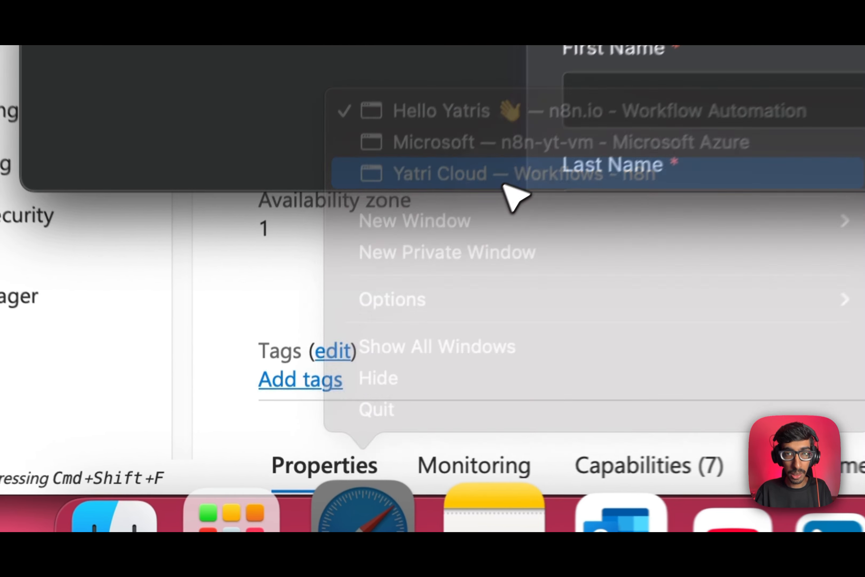
click(810, 51)
key(super+v)
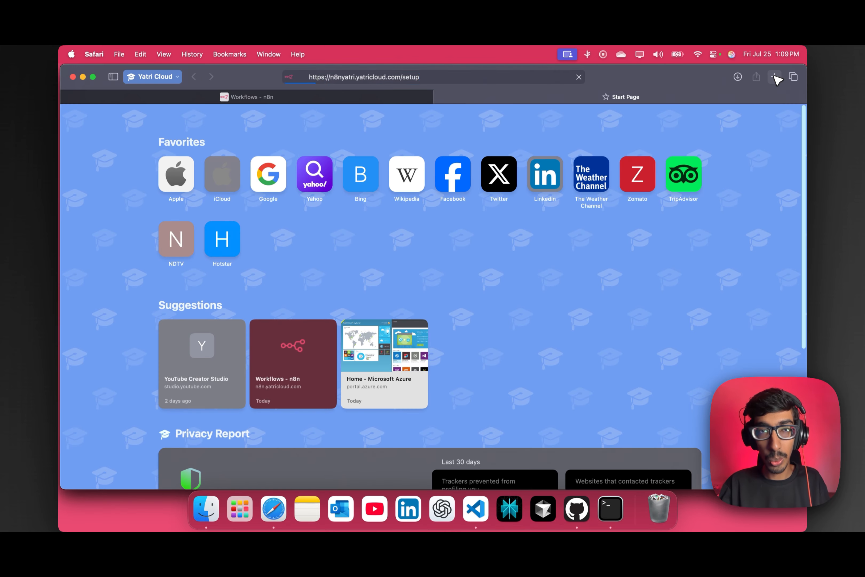
key(Return)
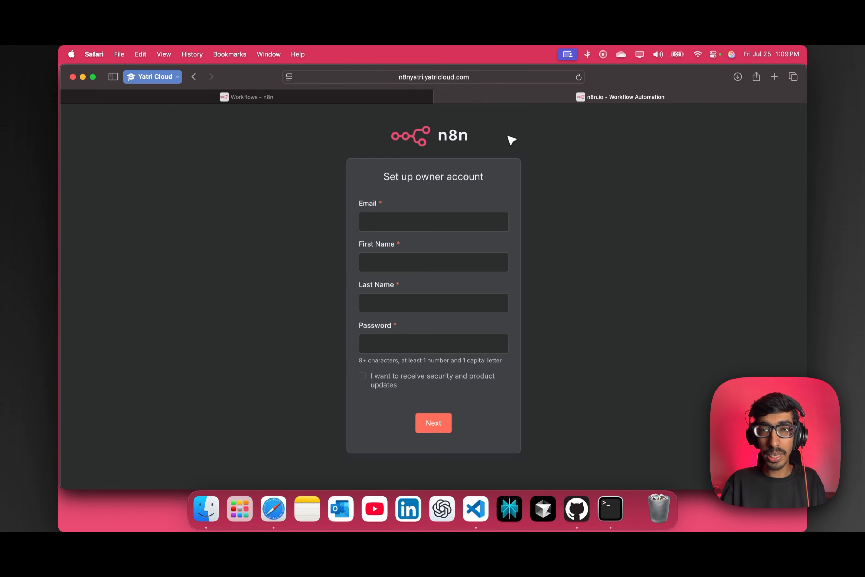
click(367, 105)
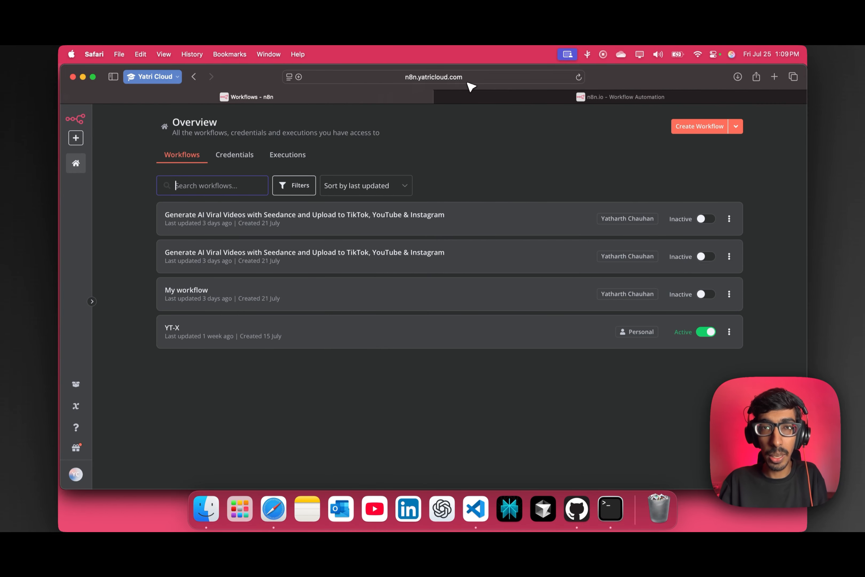
click(614, 96)
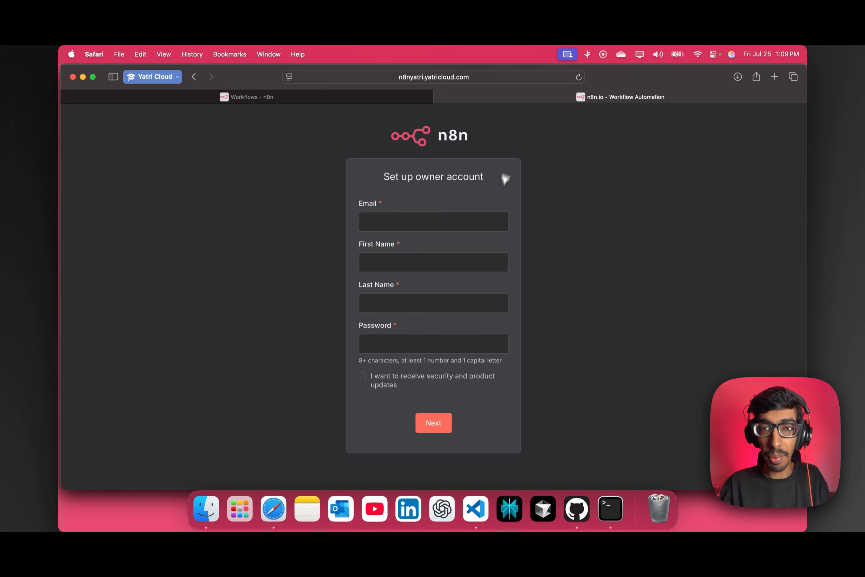
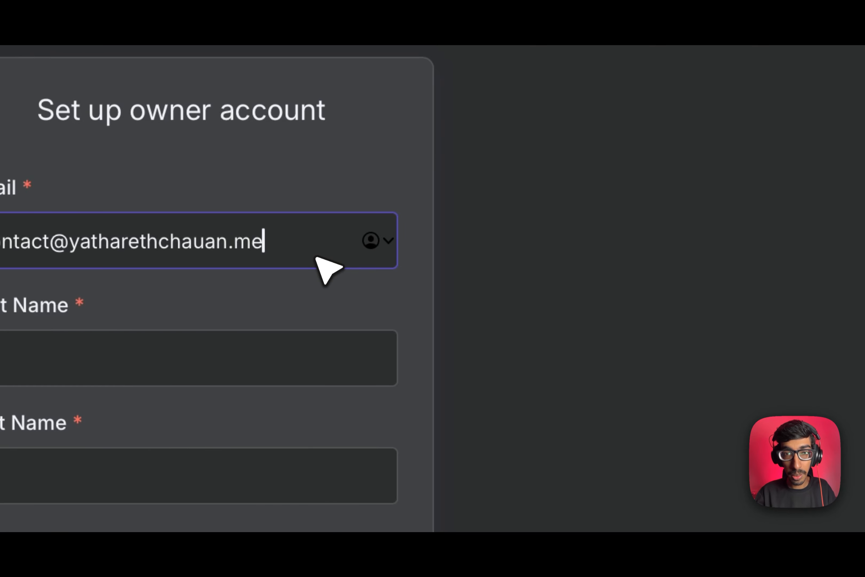
Fill the owner account form with the owner's e-mail, first name, last name and password, then submit it.
click(273, 357)
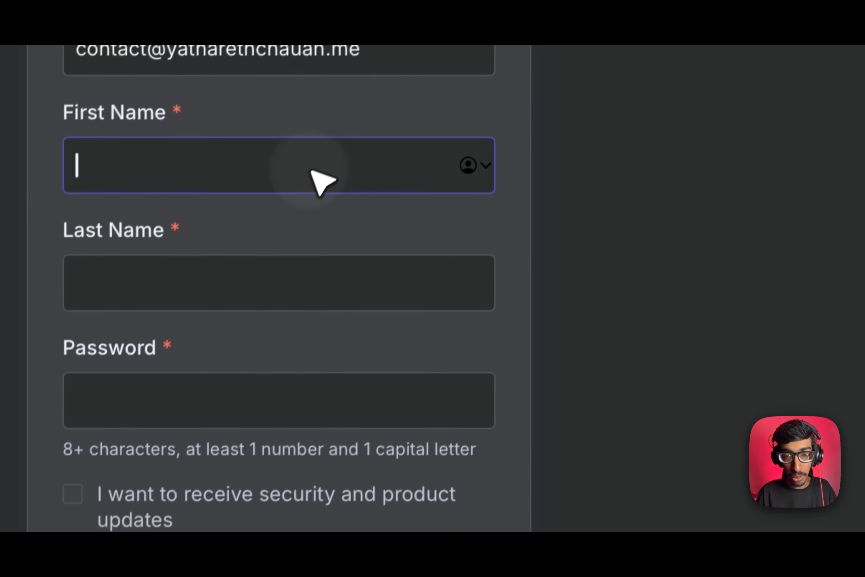
text(Yatharth)
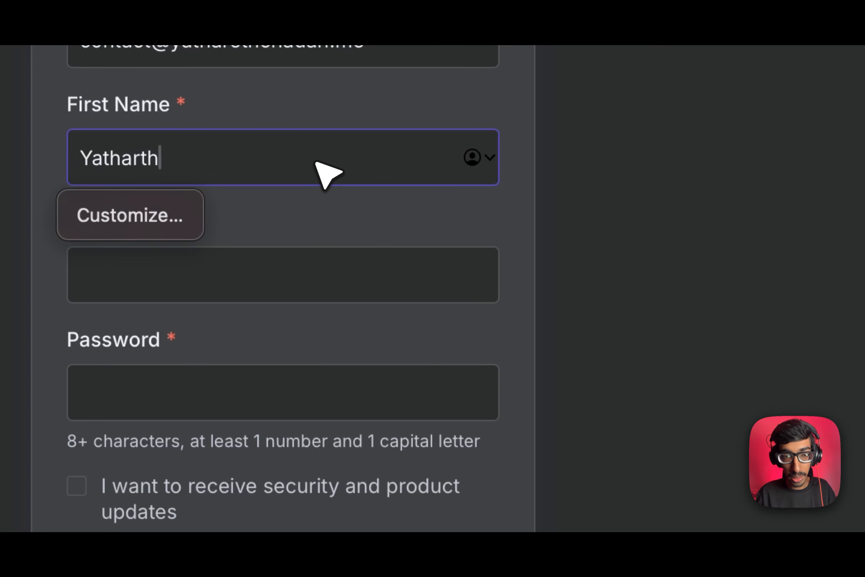
click(344, 276)
text(Chauhan)
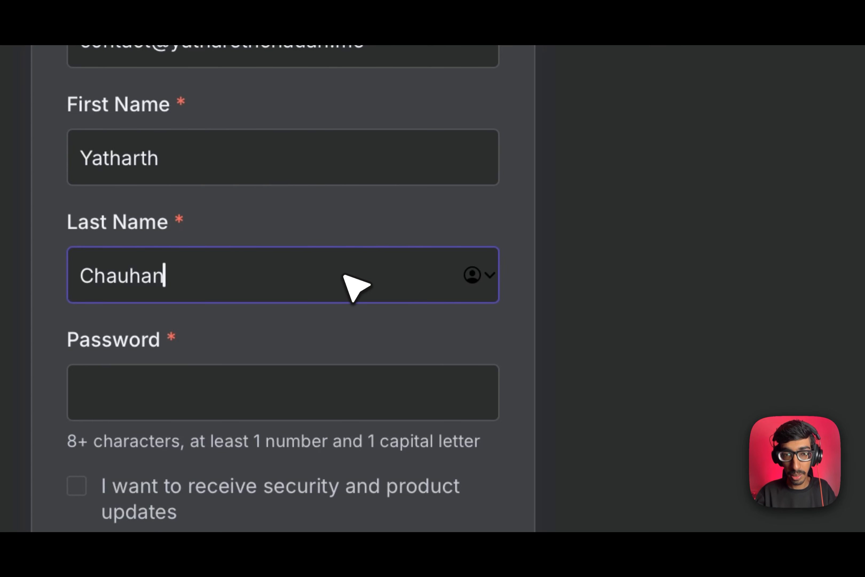
click(357, 391)
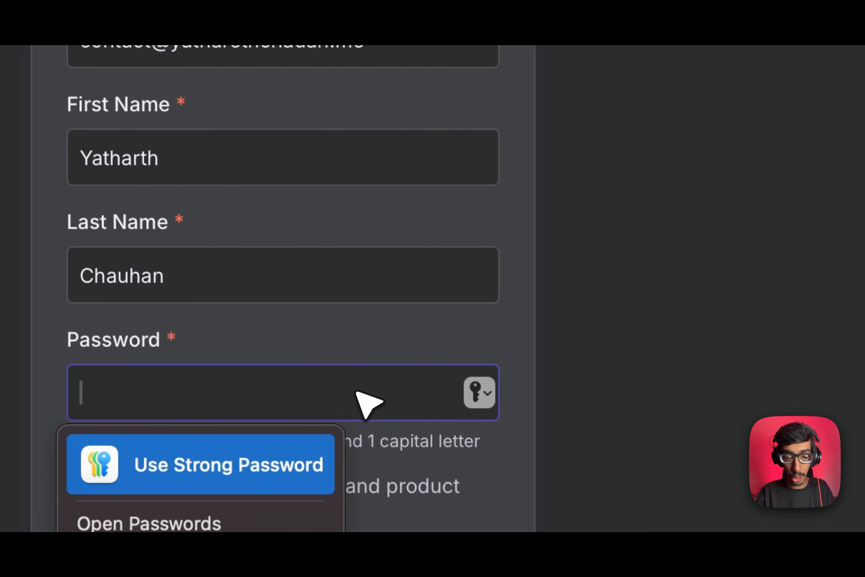
text(•••••••••)
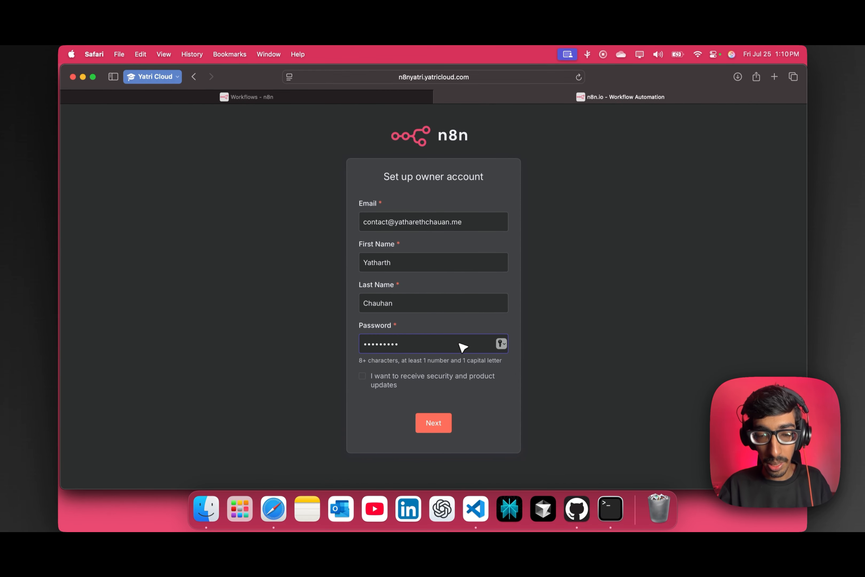
text(•••)
click(443, 416)
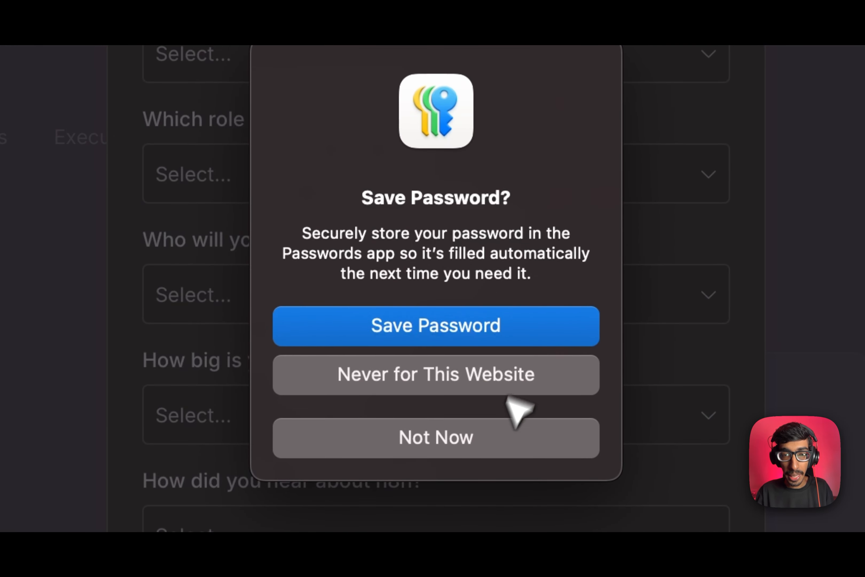
Decline saving the password, then answer Education, Devops, and CI/CD, cloud infrastructure orchestration, data syncing as interests.
click(488, 450)
click(407, 128)
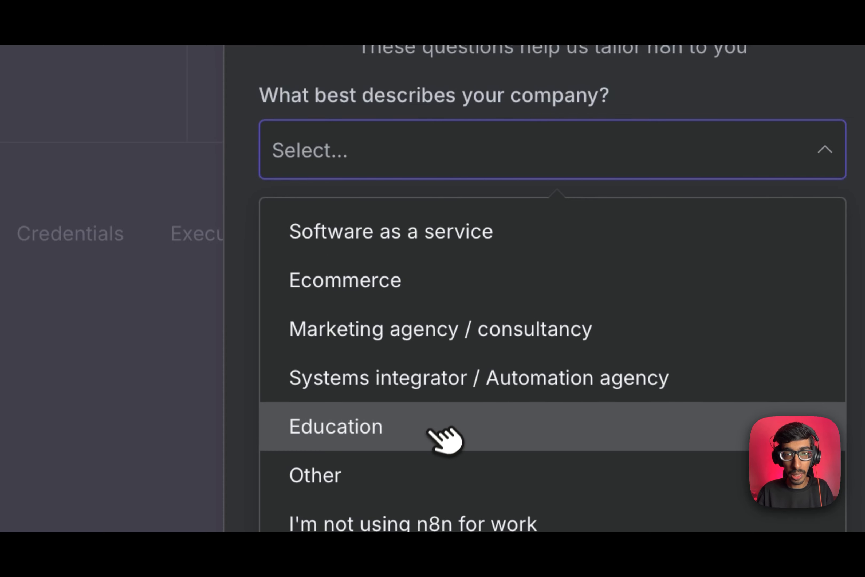
click(428, 430)
click(424, 270)
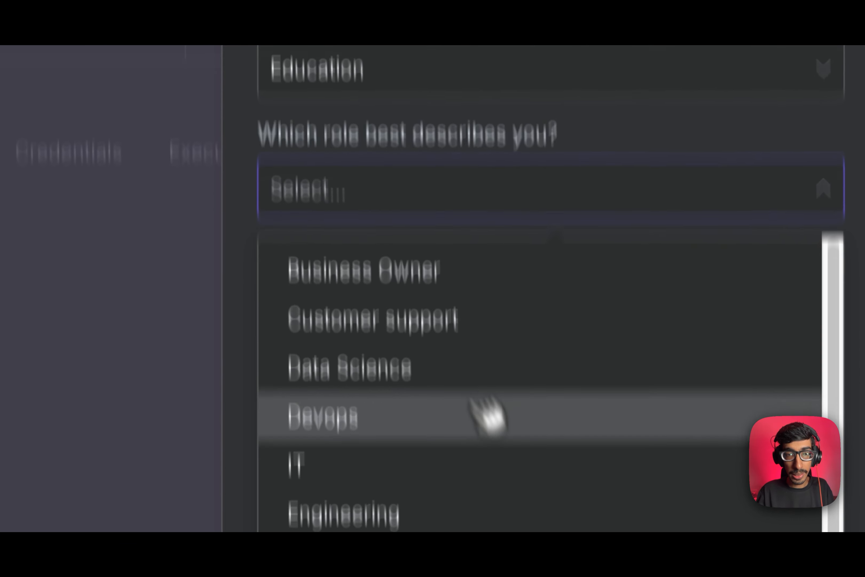
click(409, 498)
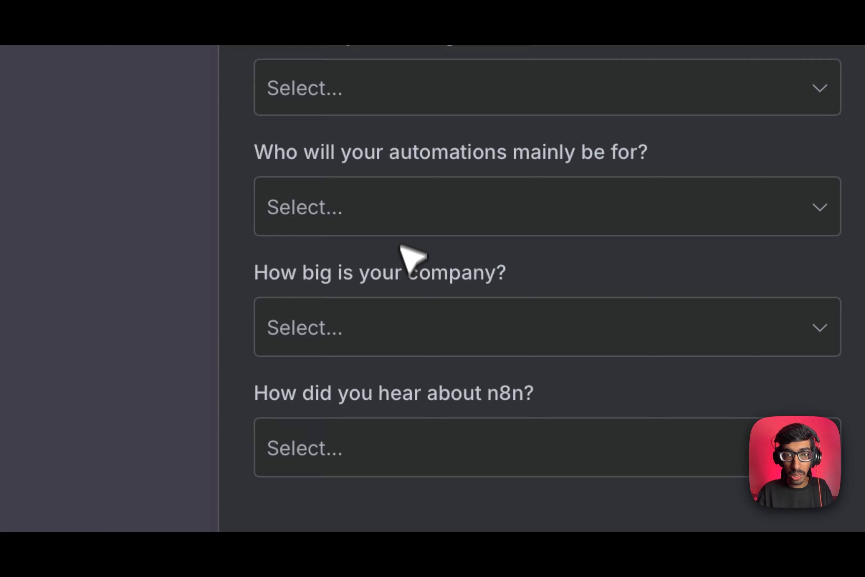
click(387, 93)
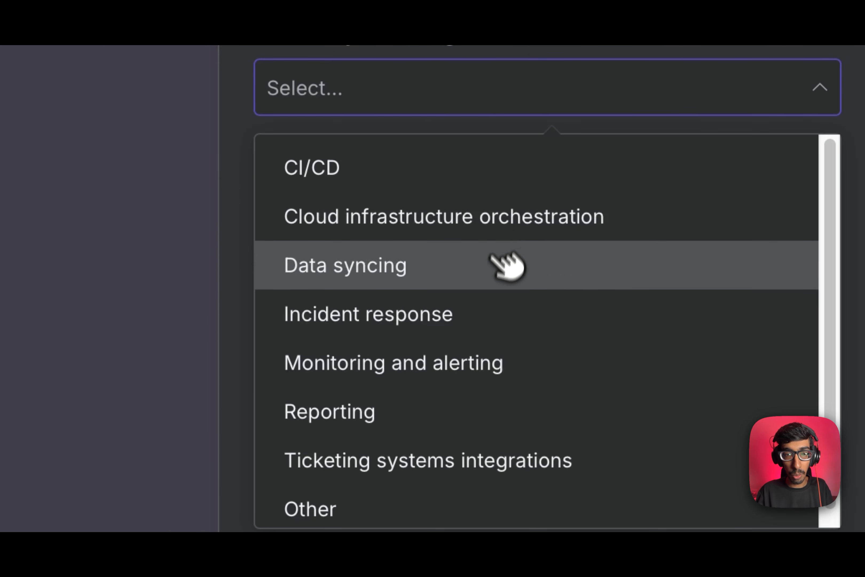
click(392, 175)
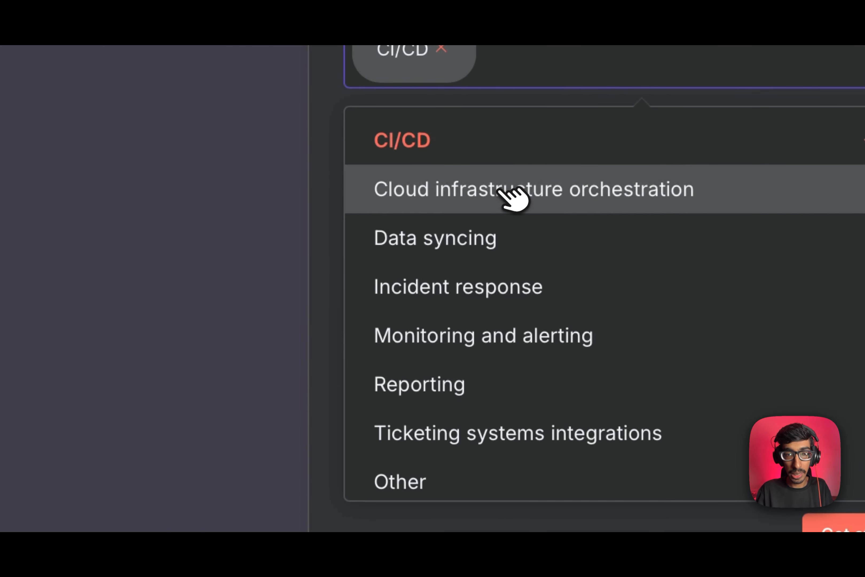
click(512, 190)
click(512, 236)
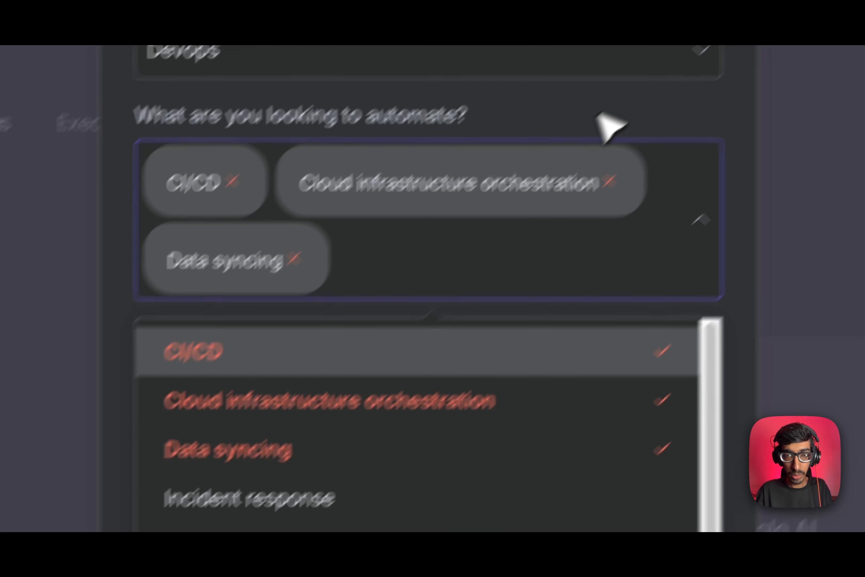
click(598, 113)
Answer Myself as audience, Less than 20 people, how you heard about n8n, and get started.
click(314, 432)
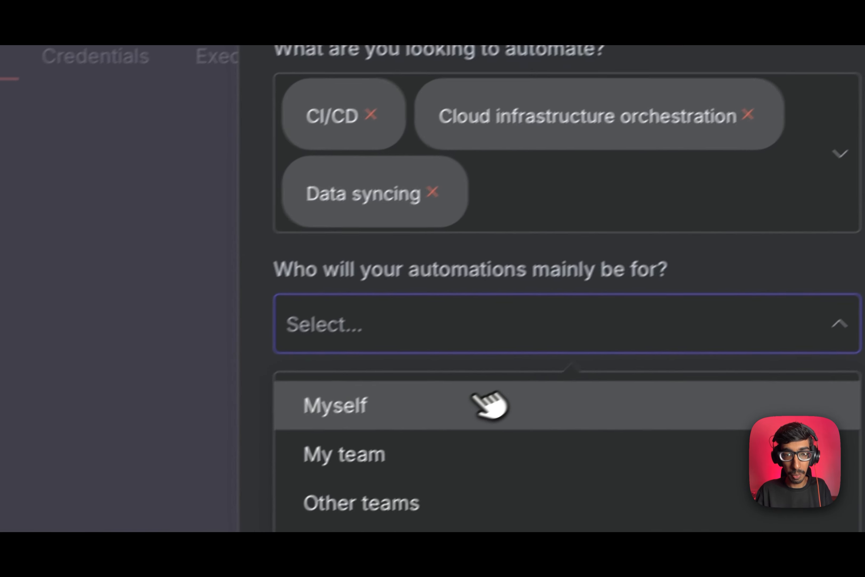
click(301, 514)
click(478, 424)
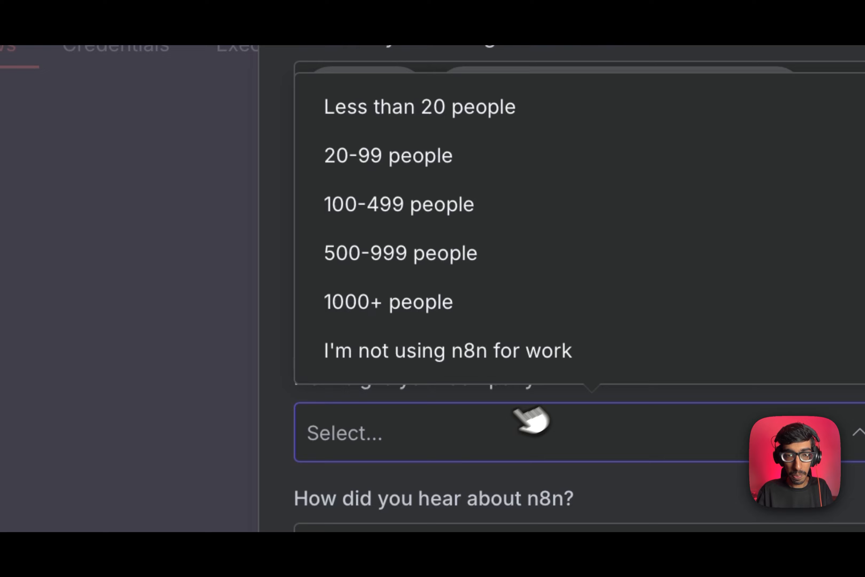
click(399, 100)
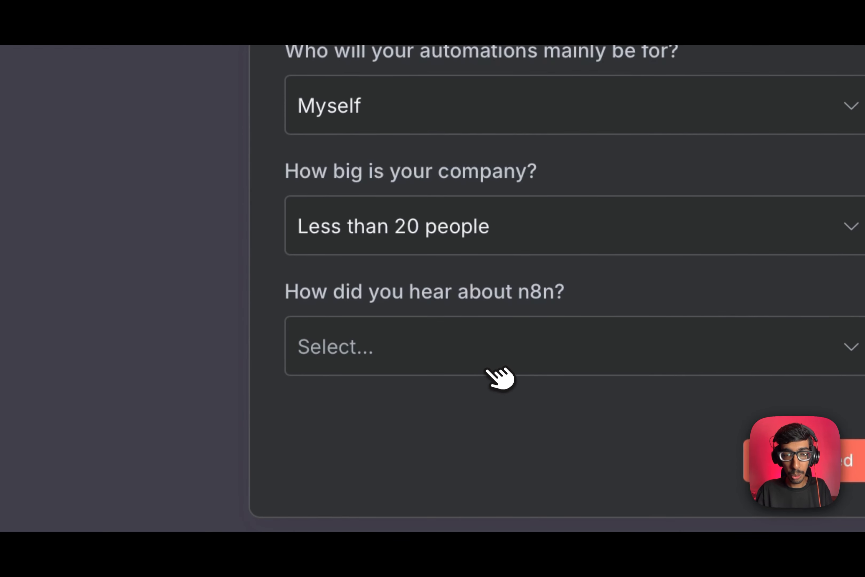
click(488, 369)
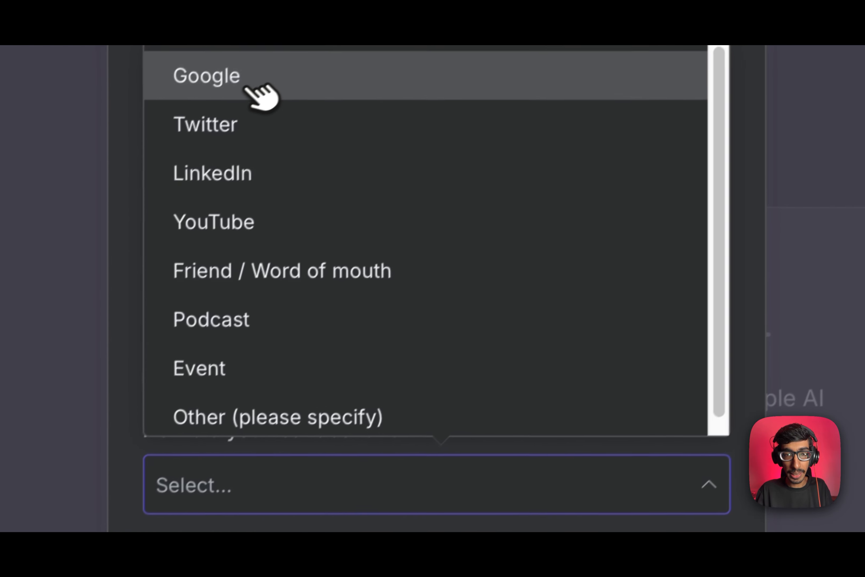
click(441, 77)
click(416, 306)
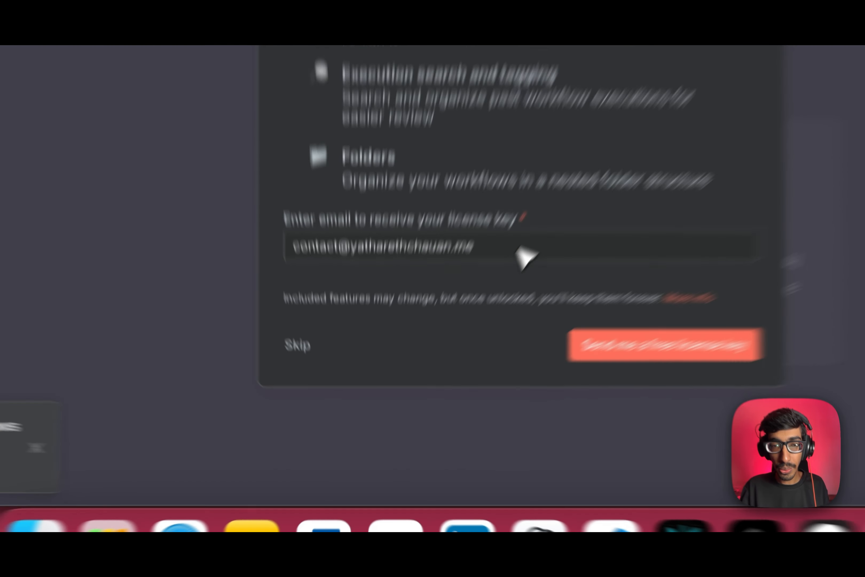
Request the free licence key for the owner's e-mail address.
drag(520, 248, 272, 245)
click(499, 257)
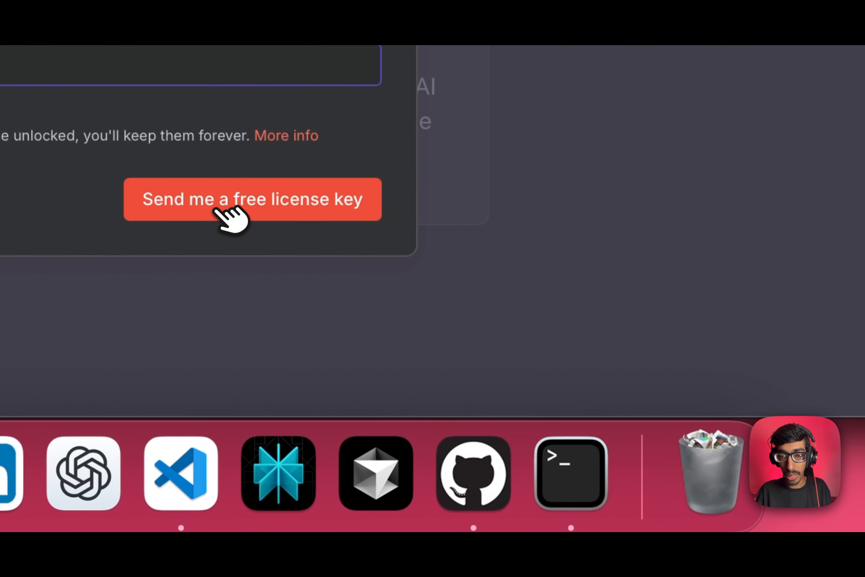
click(221, 203)
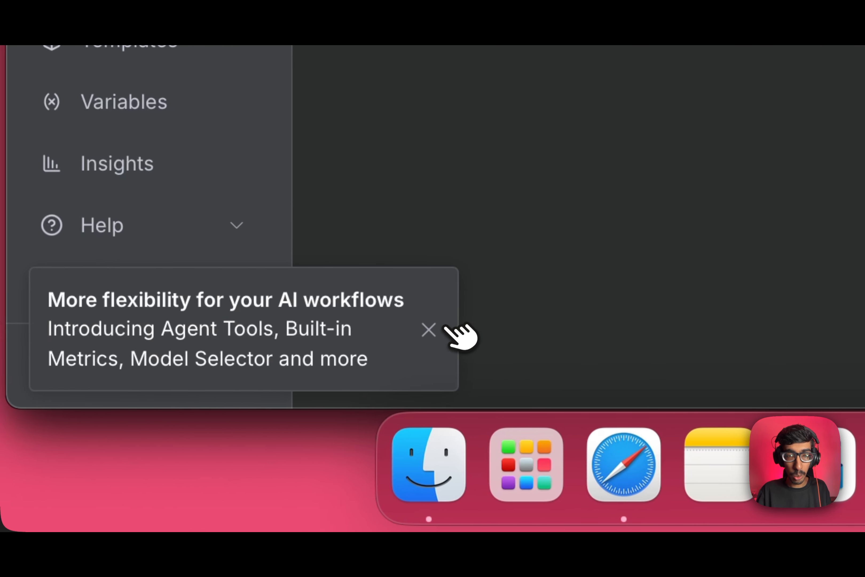
Dismiss the AI workflows announcement and go to the instance Settings from the account menu.
click(433, 329)
click(248, 367)
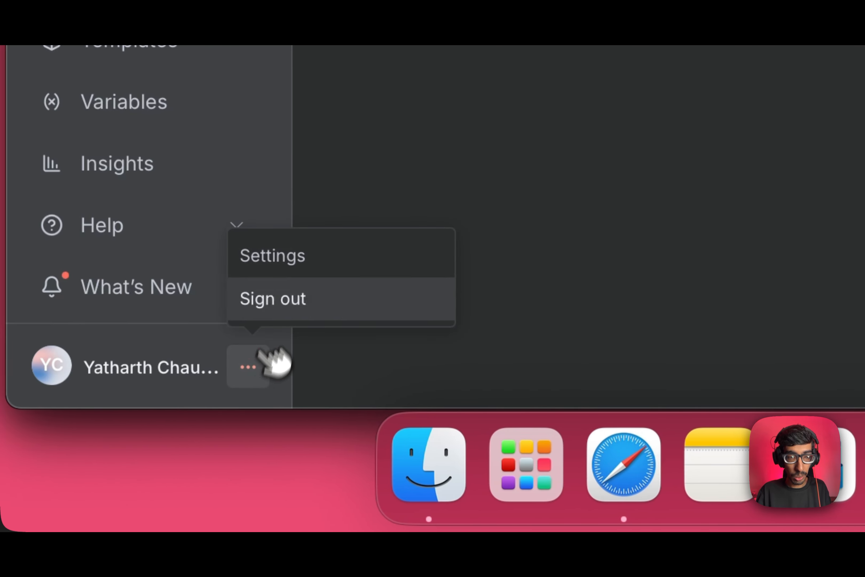
click(283, 260)
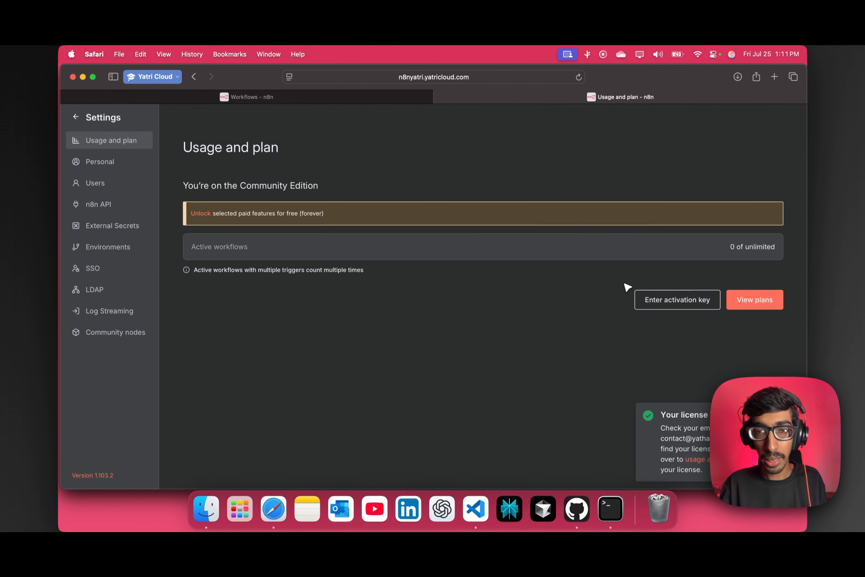
Cancel the activation key dialog and go back from Settings to the Overview page.
click(680, 301)
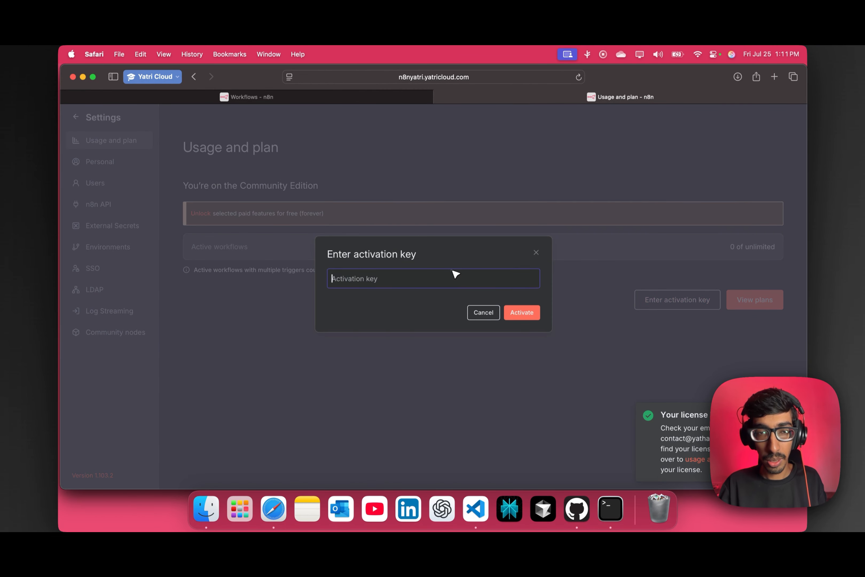
click(494, 311)
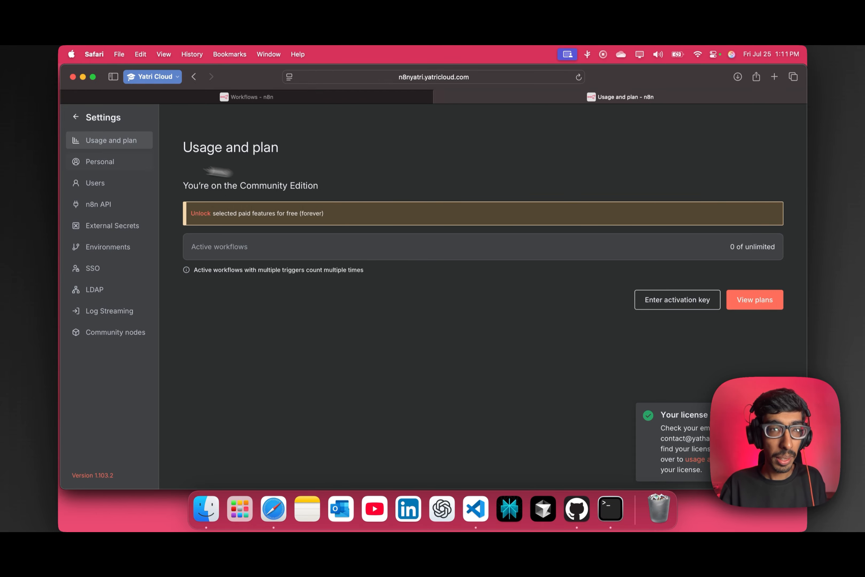
click(76, 117)
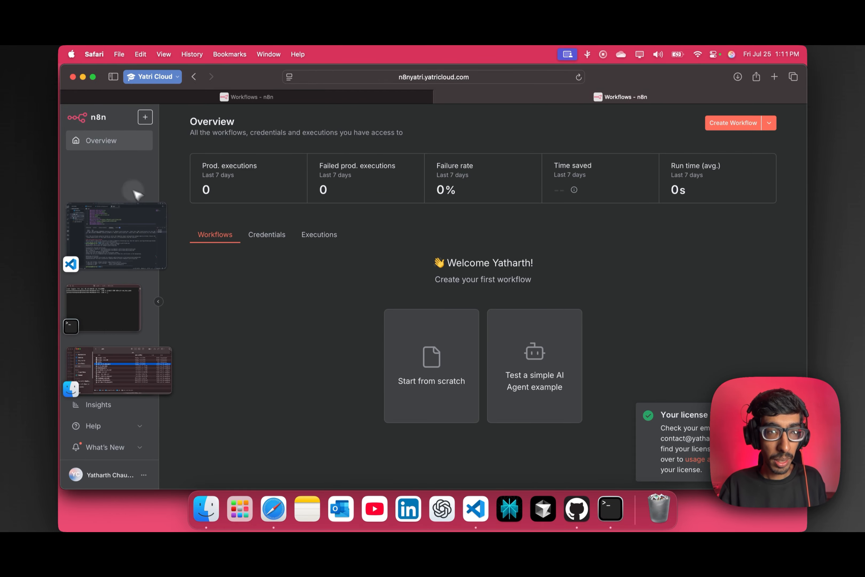